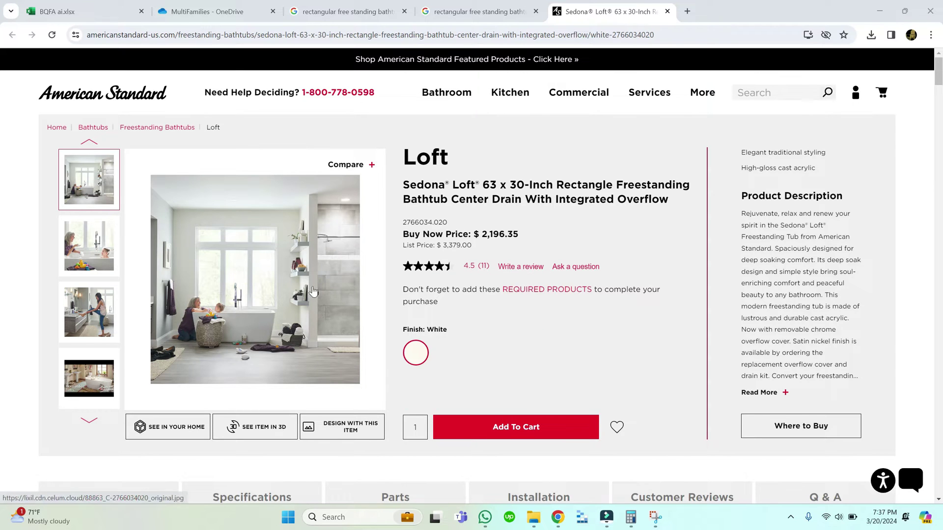
# Step: Open the Sedona Loft tub spec sheet PDF from the product page's Specifications section
pyautogui.scroll(-5, 319, 295)
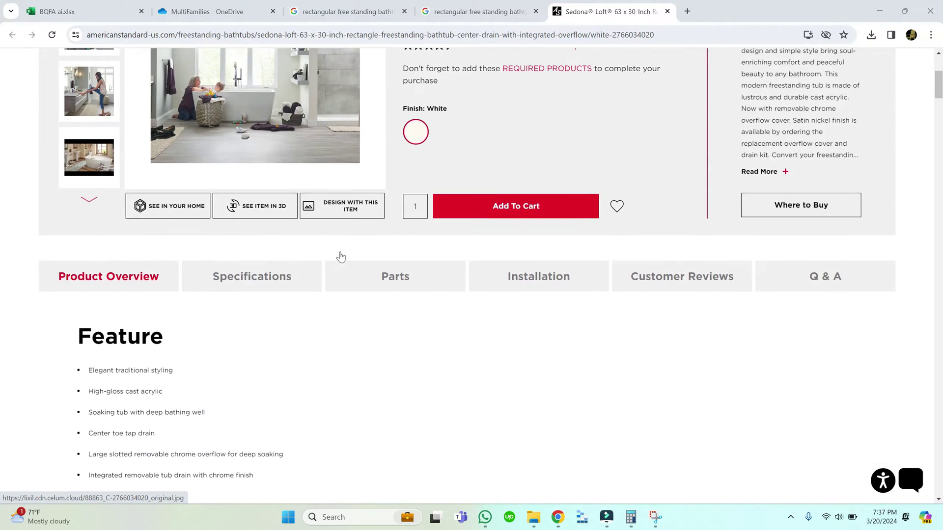
pyautogui.click(254, 284)
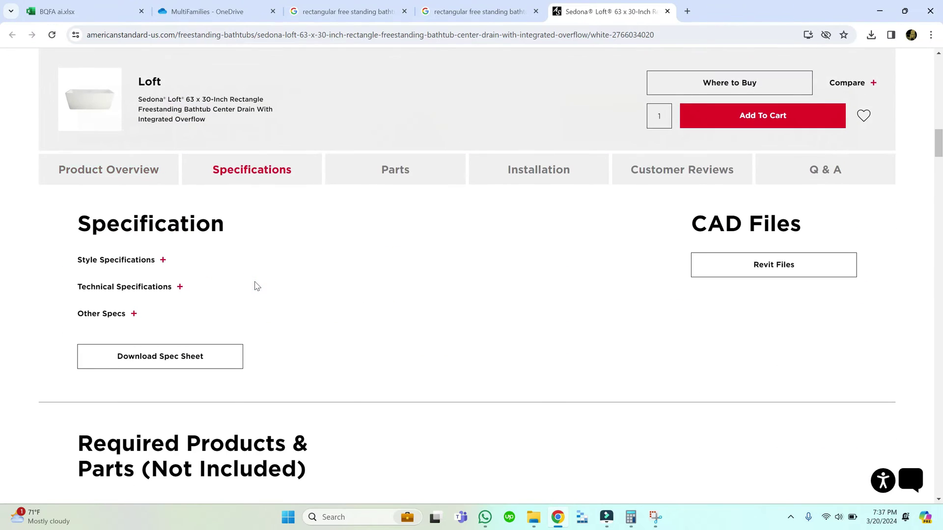
pyautogui.click(170, 359)
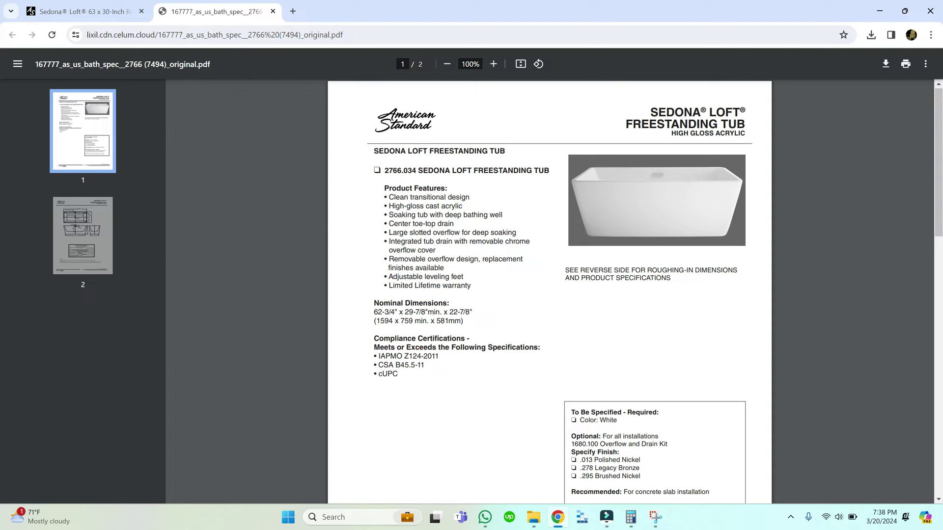
# Step: Review the tub's dimensioned drawings on page 2, then bring up Revit's Home screen
pyautogui.scroll(-10, 549, 292)
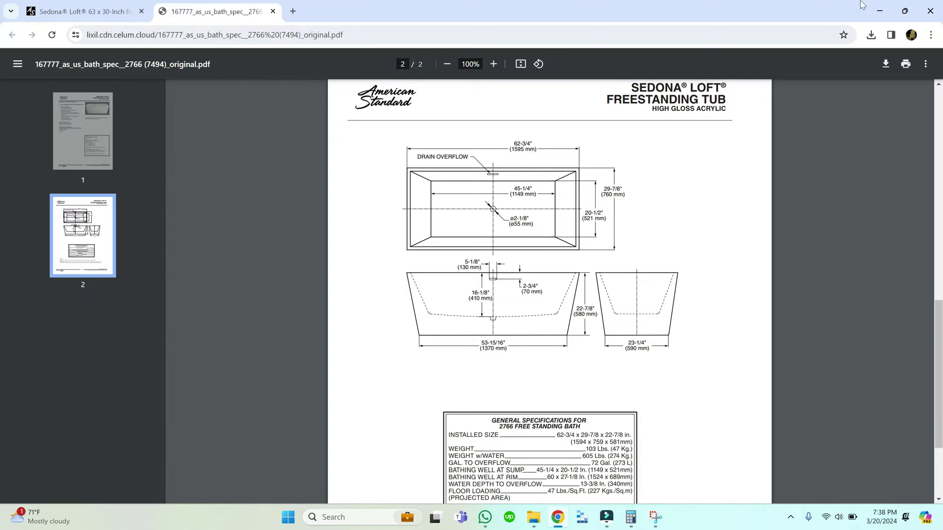
pyautogui.click(880, 5)
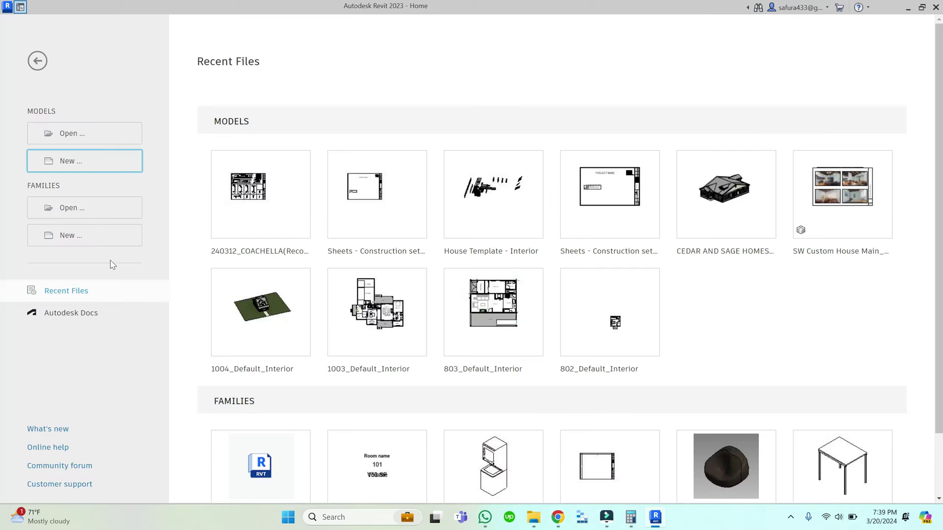
# Step: Create a new family from the English-Imperial Plumbing Fixture.rft template
pyautogui.click(105, 234)
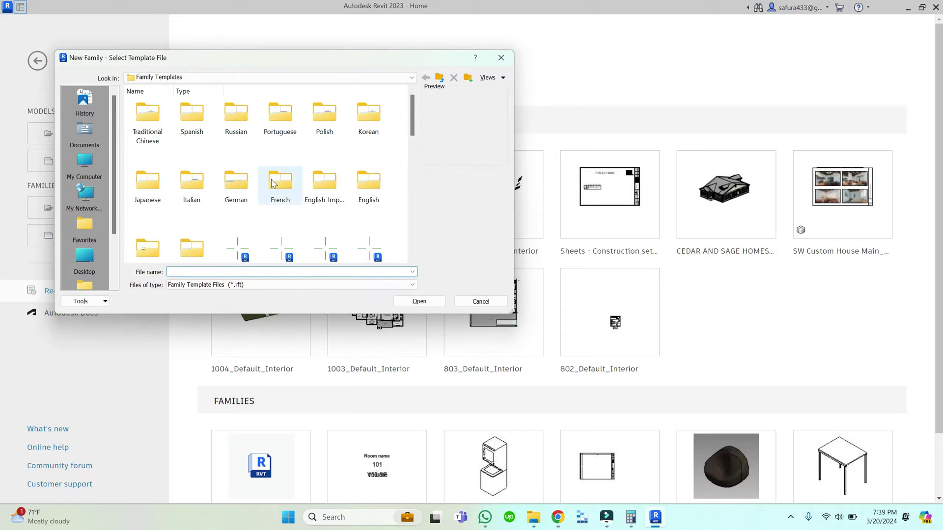
pyautogui.doubleClick(325, 182)
pyautogui.scroll(-1, 327, 185)
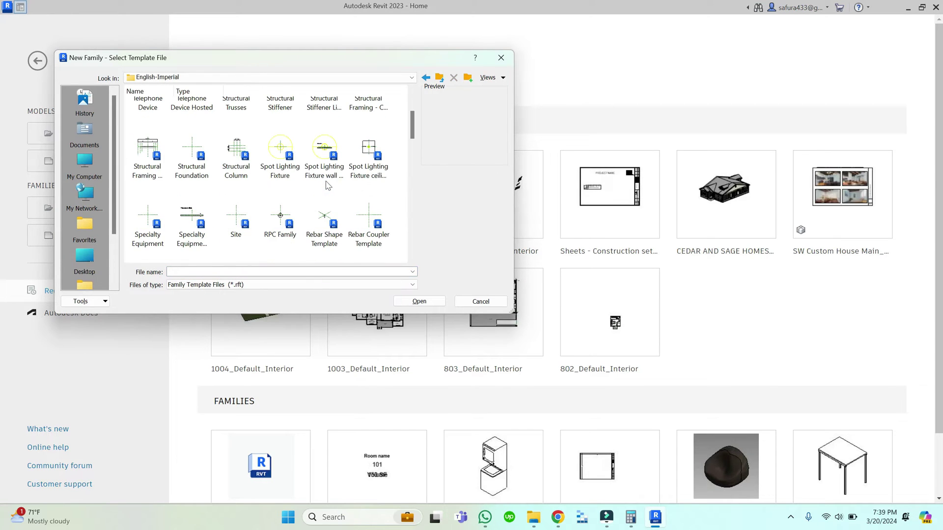
pyautogui.scroll(-3, 327, 185)
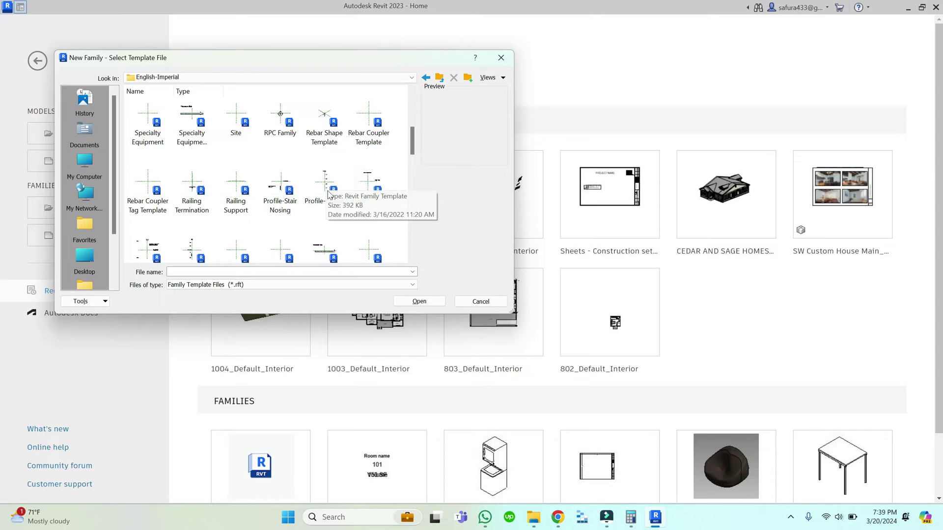
pyautogui.scroll(-3, 328, 194)
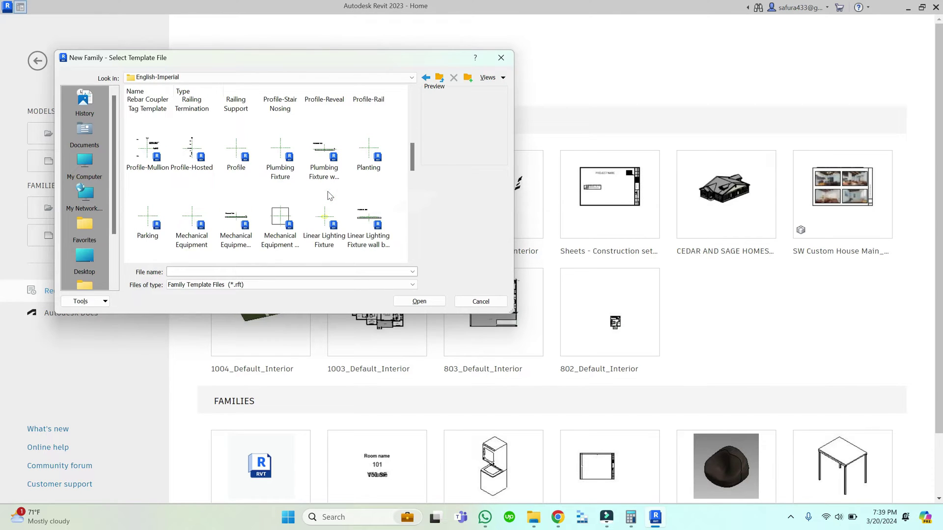
pyautogui.click(282, 162)
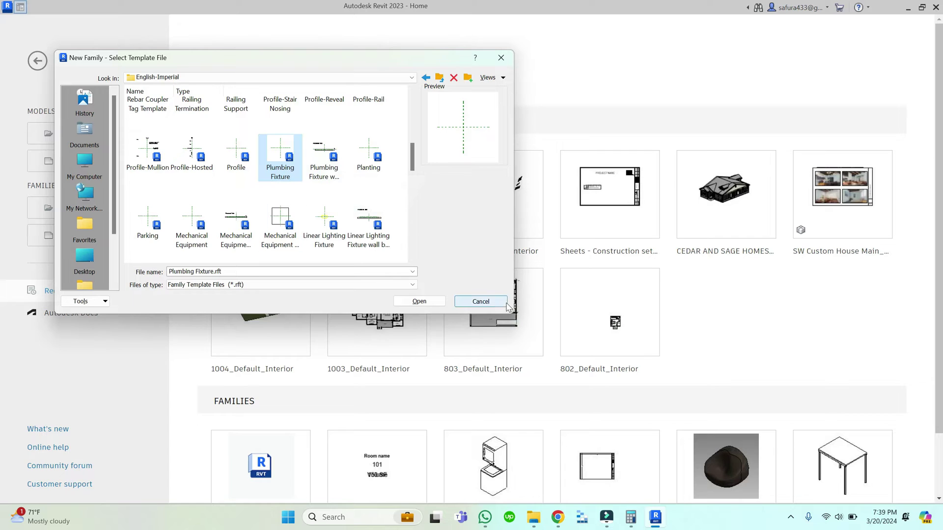
pyautogui.click(435, 302)
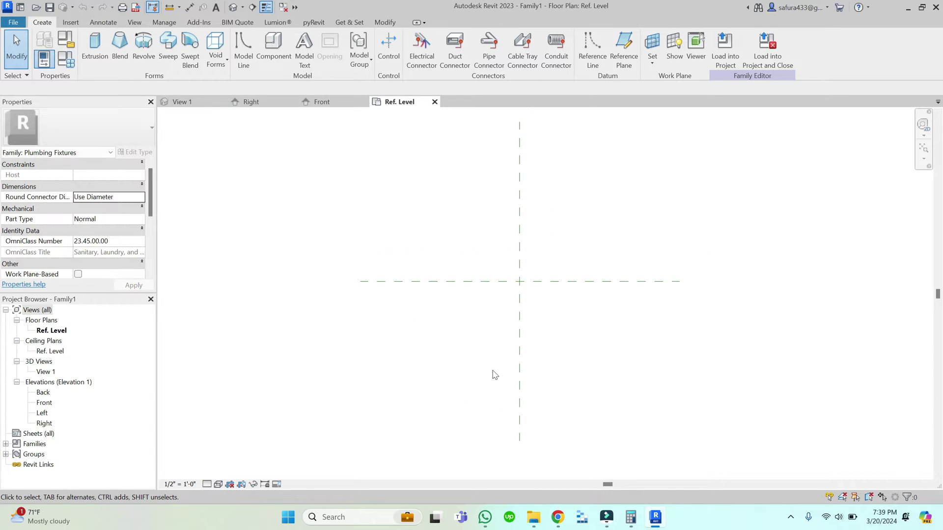
# Step: Zoom the Family1 Ref. Level plan, then return to the spec sheet drawings in Chrome
pyautogui.scroll(2, 494, 375)
pyautogui.click(557, 518)
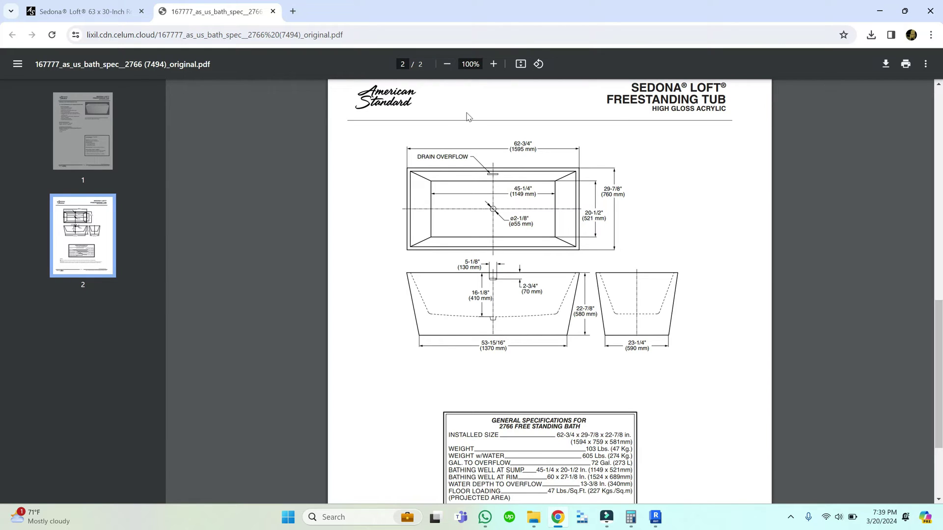
# Step: Snip the tub's dimensioned plan and elevation drawings and save them as an image file
pyautogui.press('super+shift+s')
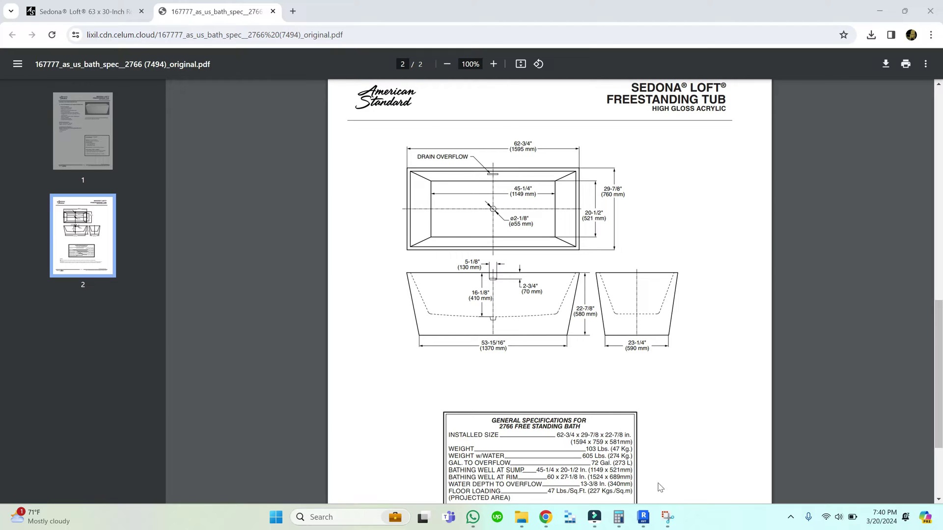
pyautogui.click(676, 526)
pyautogui.click(339, 125)
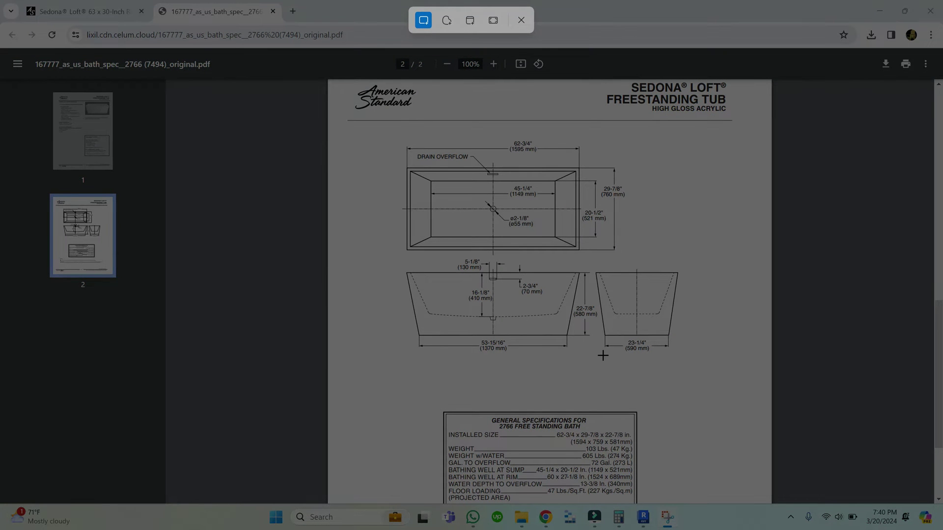
pyautogui.moveTo(702, 383); pyautogui.dragTo(356, 123)
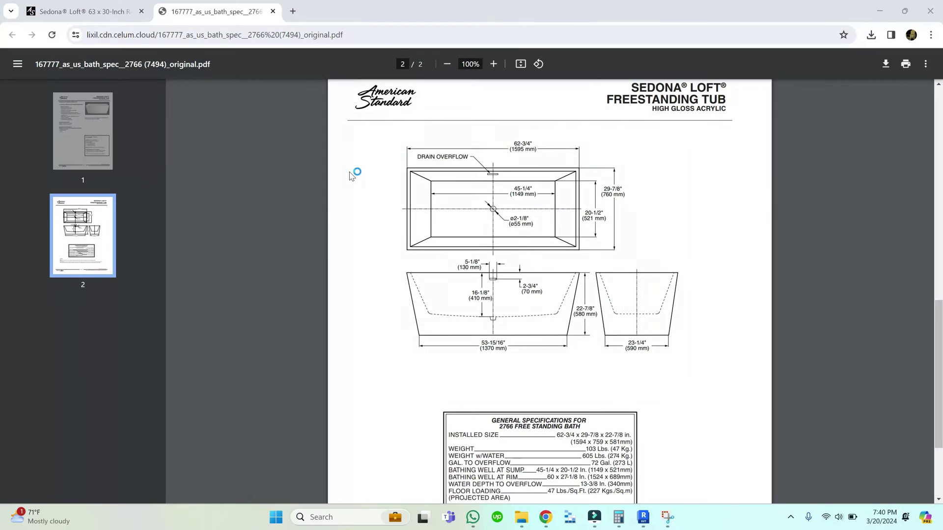
pyautogui.hotkey('ctrl', 's')
pyautogui.click(679, 335)
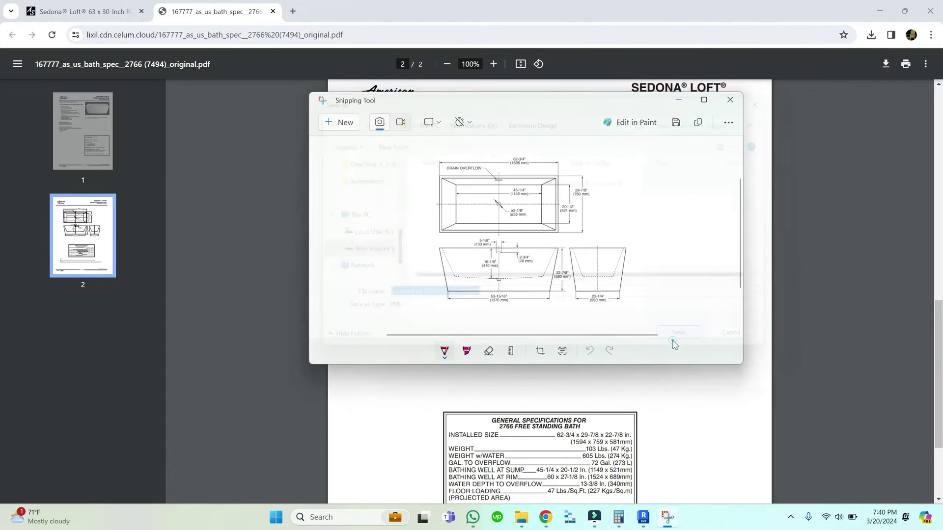
pyautogui.click(643, 517)
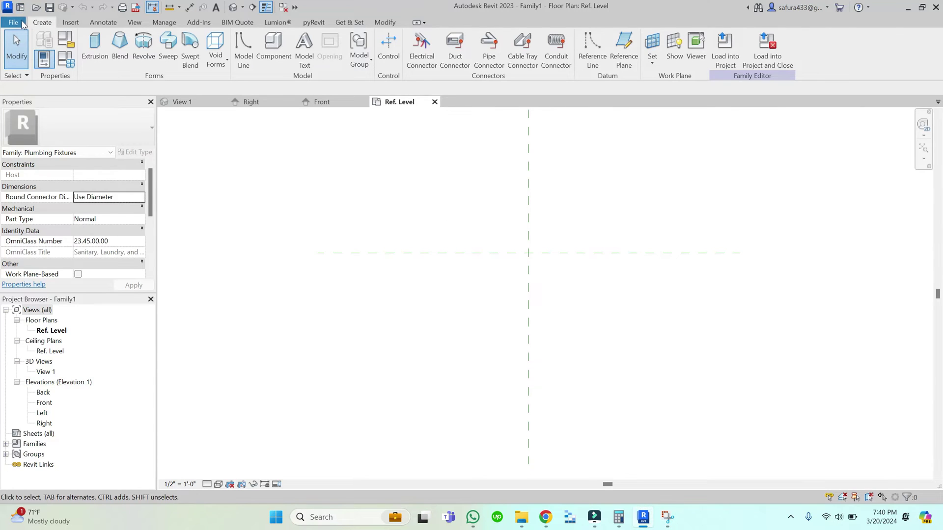
# Step: Import the saved tub drawing screenshot as an image, dismissing the visibility warning
pyautogui.click(22, 23)
pyautogui.click(412, 4)
pyautogui.click(71, 23)
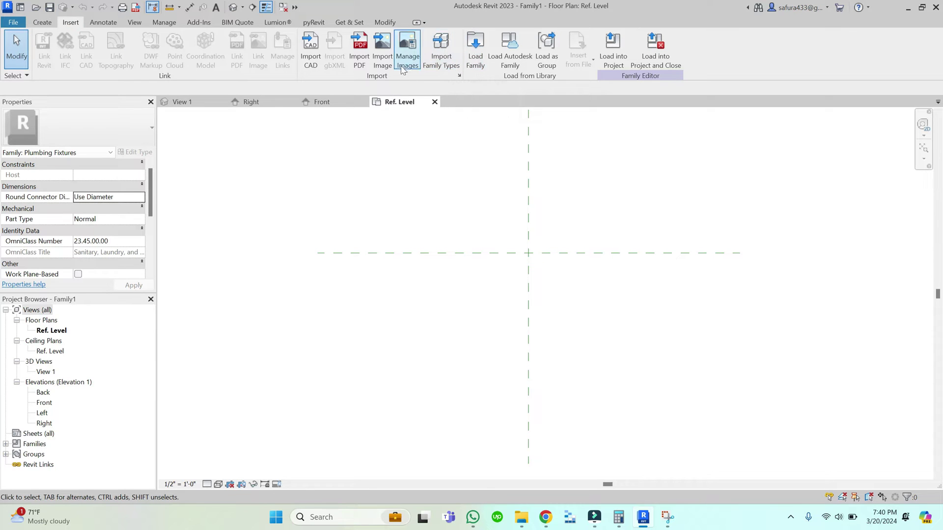
pyautogui.click(382, 49)
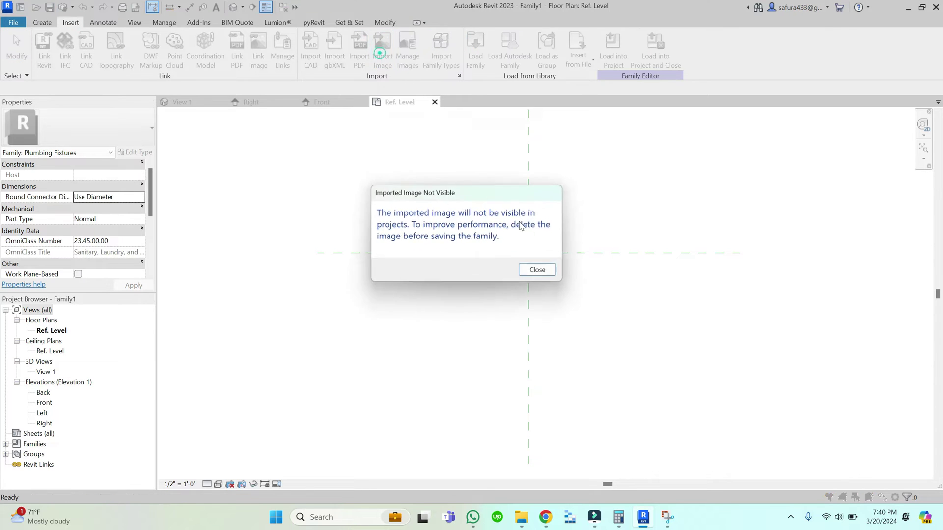
pyautogui.click(538, 271)
pyautogui.click(147, 125)
pyautogui.click(418, 302)
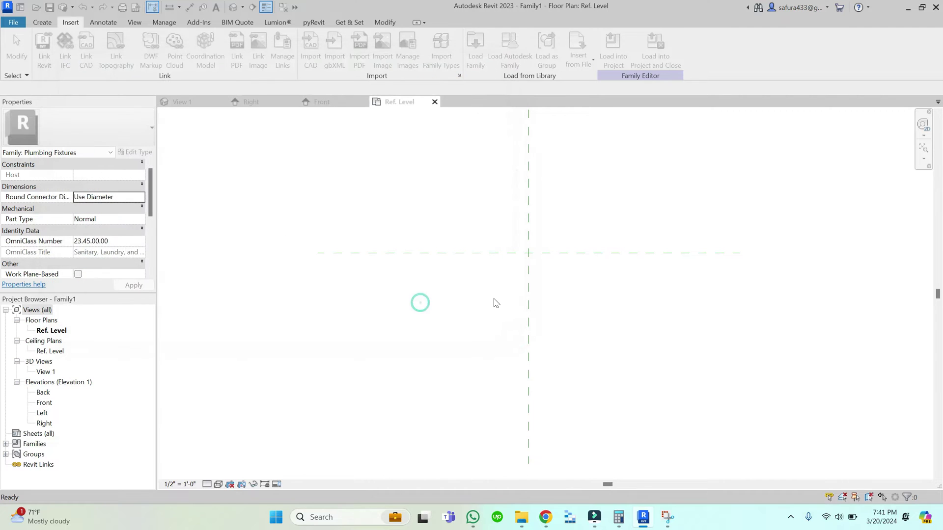
# Step: Place the tub drawing image at the reference-plane intersection
pyautogui.click(531, 255)
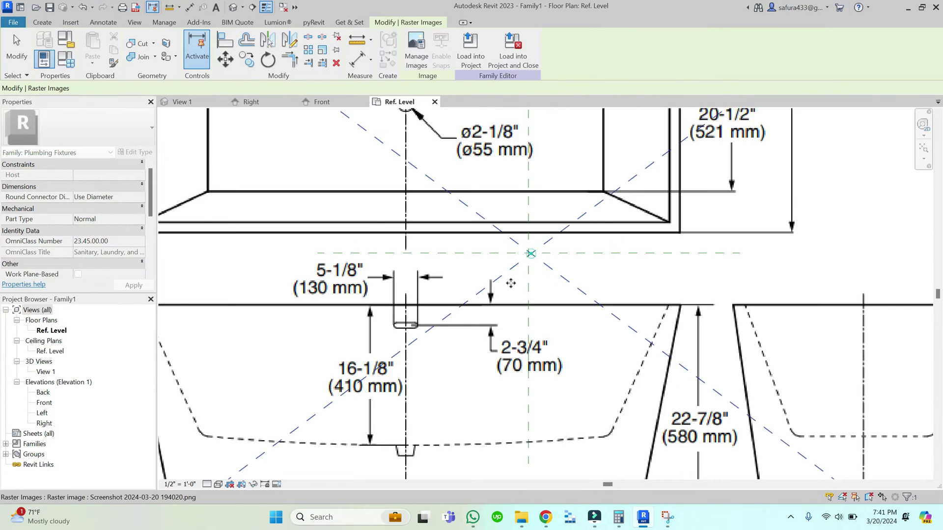
pyautogui.scroll(-3, 491, 292)
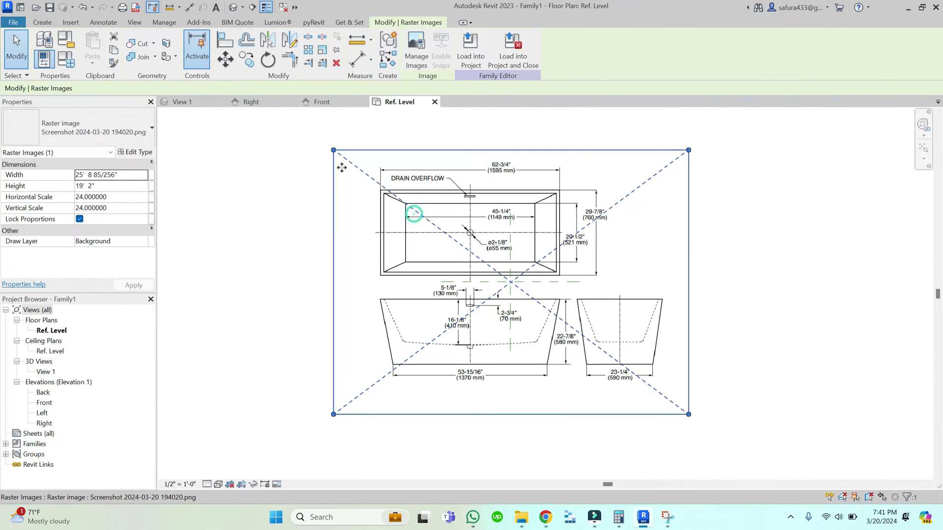
pyautogui.scroll(2, 416, 174)
pyautogui.press('Escape')
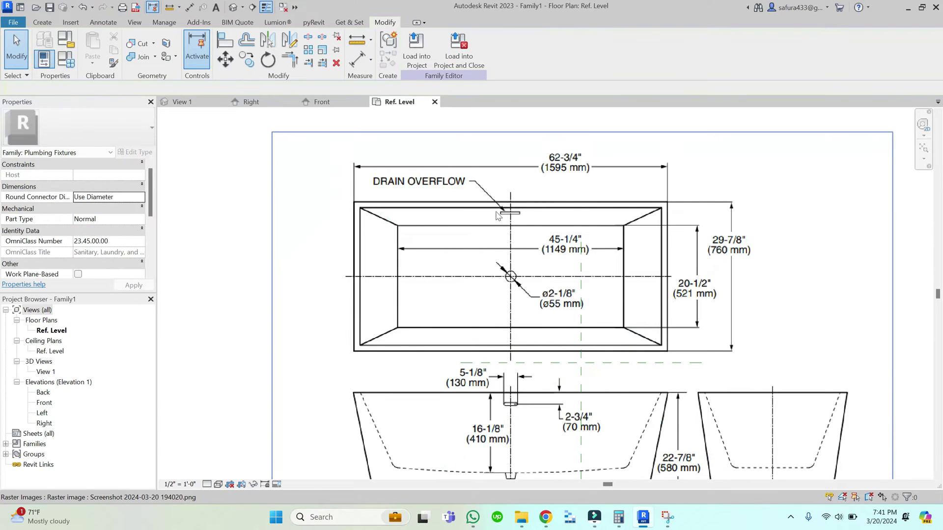
pyautogui.scroll(1, 549, 219)
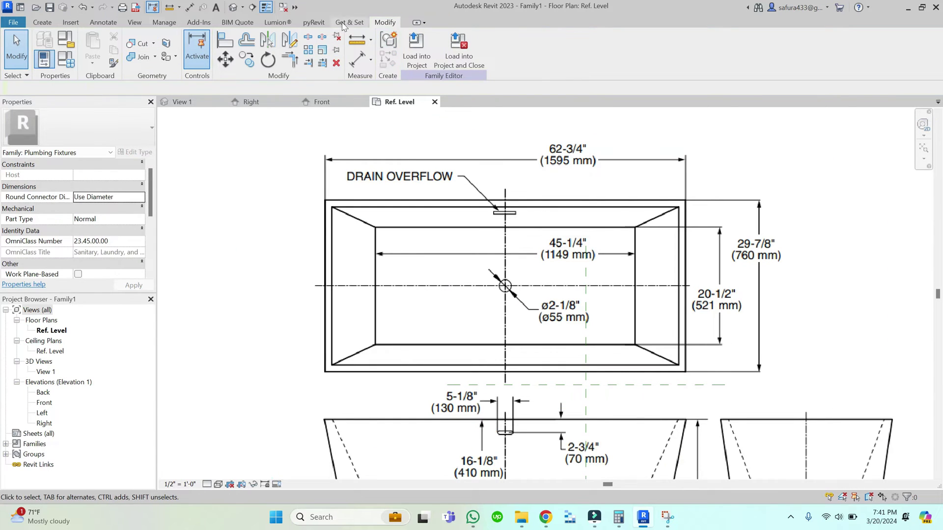
# Step: Draw a 62.75" model line from the tub's top-left corner along its top edge
pyautogui.click(49, 26)
pyautogui.click(243, 51)
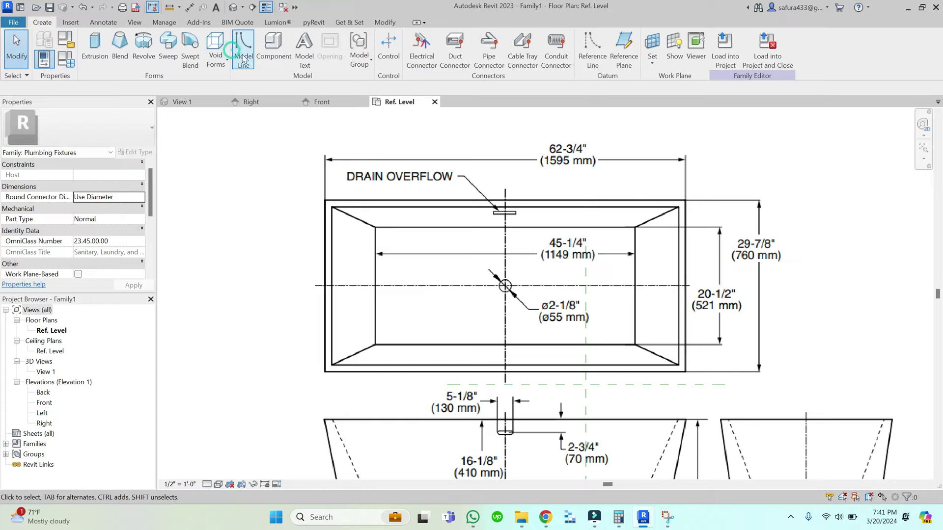
pyautogui.scroll(2, 340, 217)
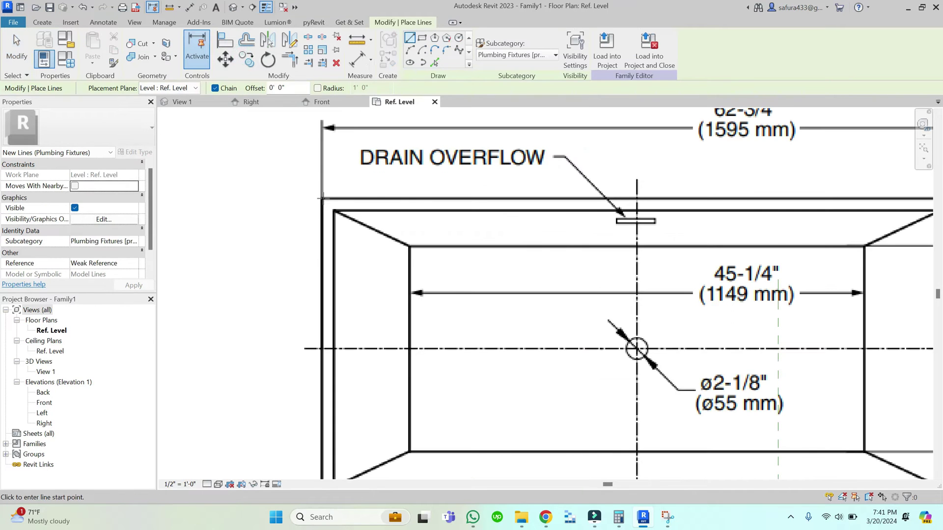
pyautogui.click(323, 198)
pyautogui.scroll(-2, 282, 239)
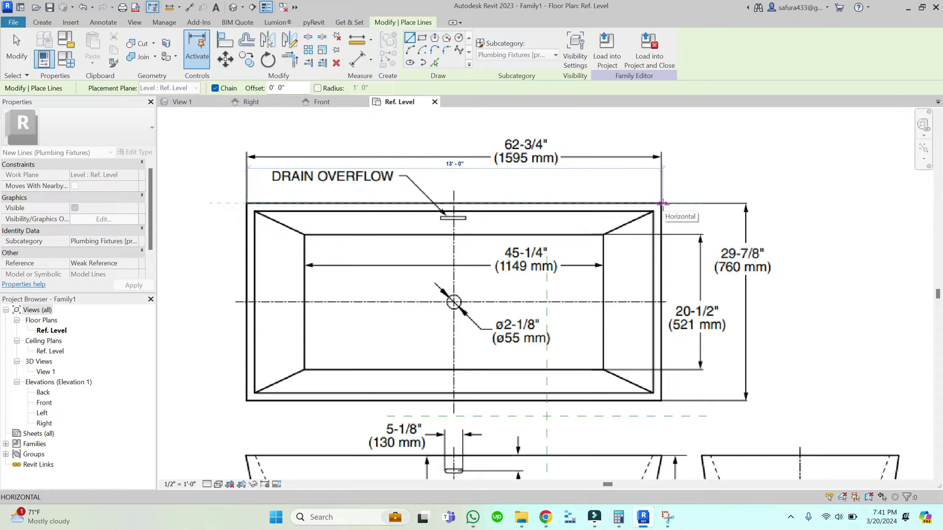
pyautogui.write('62.')
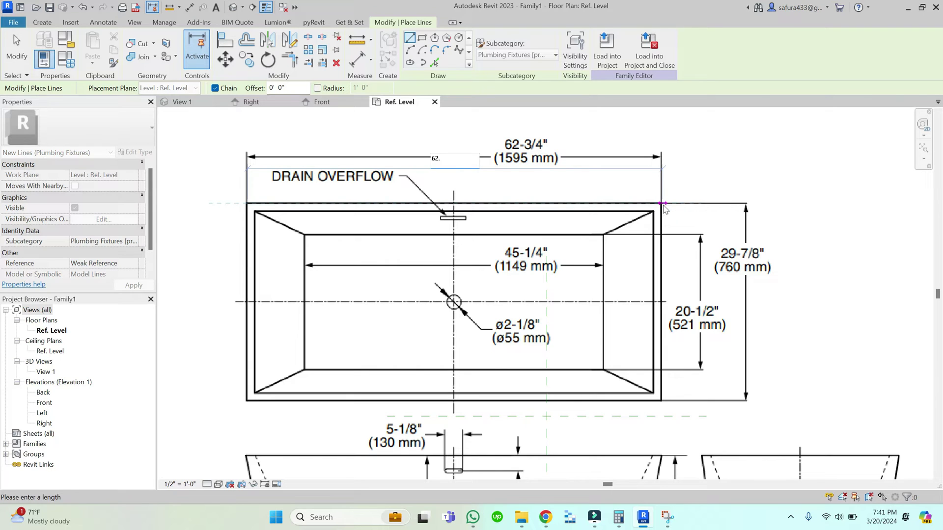
pyautogui.write('75')
pyautogui.press('Return')
pyautogui.press('Escape')
pyautogui.press('Escape')
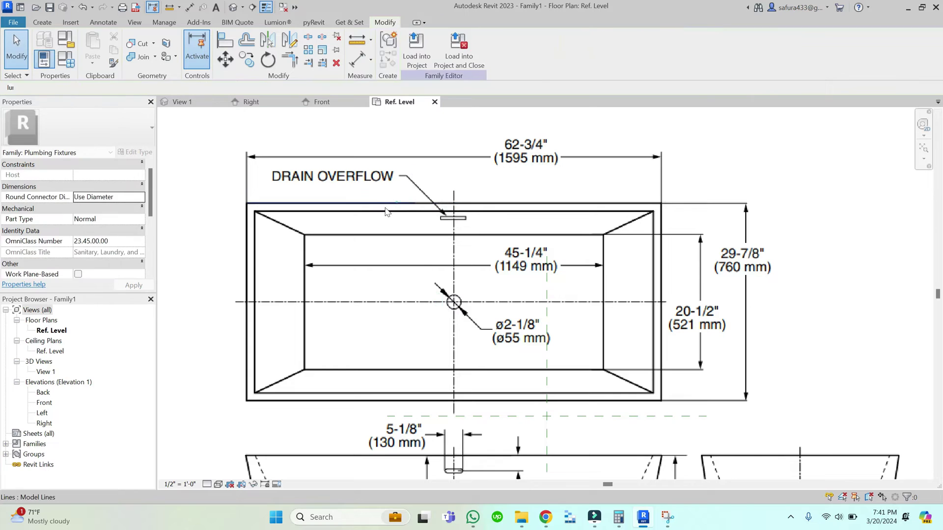
pyautogui.click(385, 213)
# Step: Shrink the tub image and move its tub corner toward the traced line
pyautogui.press('Escape')
pyautogui.scroll(-3, 540, 172)
pyautogui.click(723, 165)
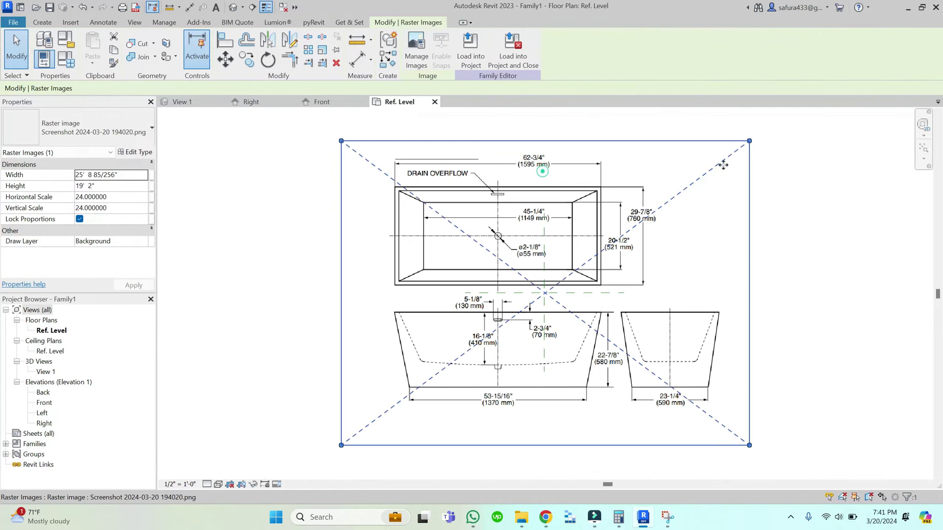
pyautogui.moveTo(748, 141); pyautogui.dragTo(569, 275)
pyautogui.click(226, 59)
pyautogui.scroll(5, 420, 309)
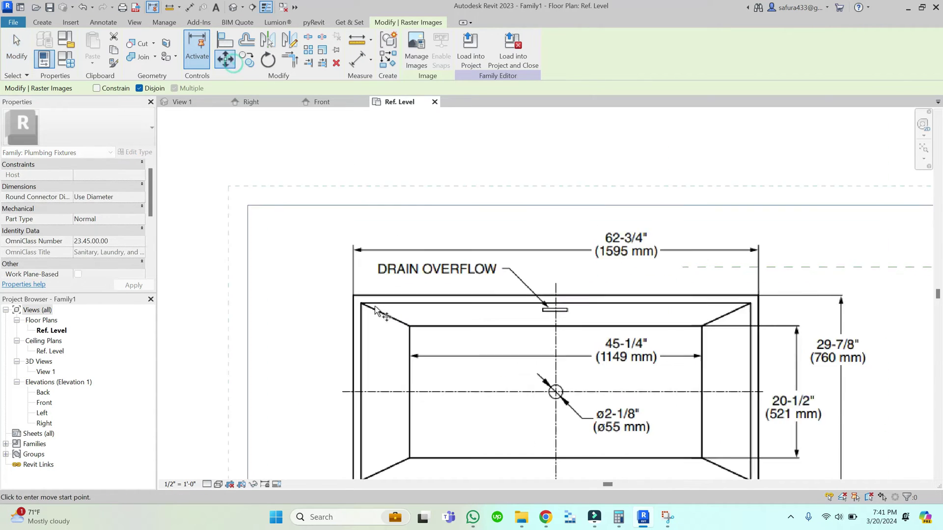
pyautogui.click(354, 301)
pyautogui.scroll(-5, 506, 377)
pyautogui.scroll(3, 434, 211)
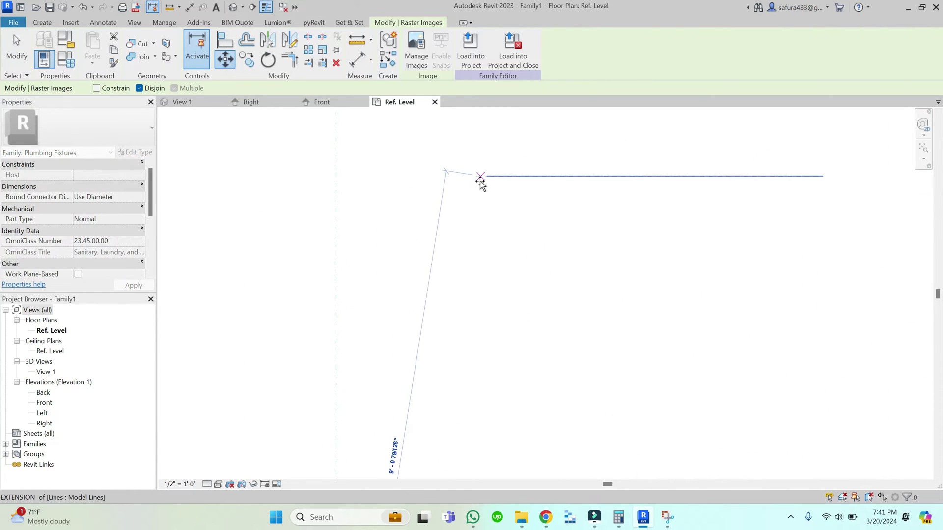
pyautogui.click(486, 175)
pyautogui.scroll(3, 486, 175)
pyautogui.scroll(-2, 538, 246)
pyautogui.press('Escape')
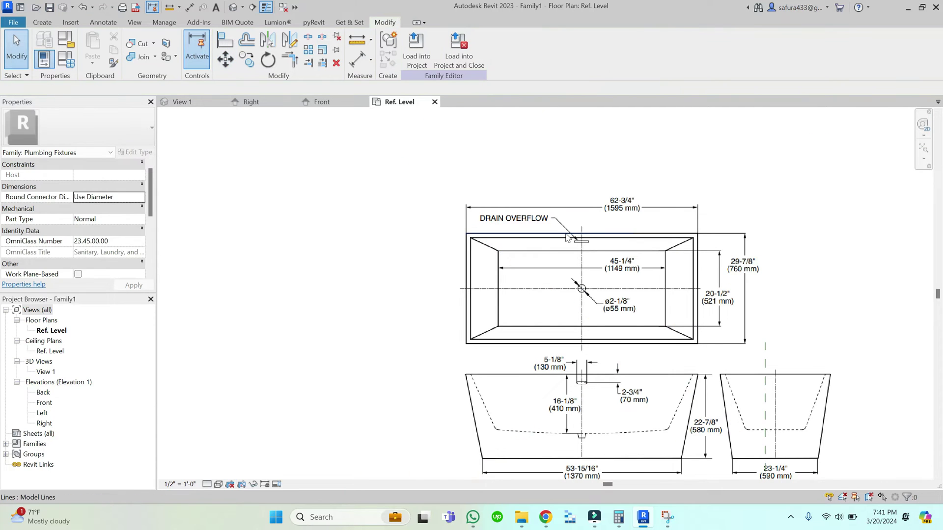
# Step: Move the image again with MV so its tub corner sits on the line
pyautogui.click(491, 234)
pyautogui.scroll(-4, 487, 253)
pyautogui.click(486, 255)
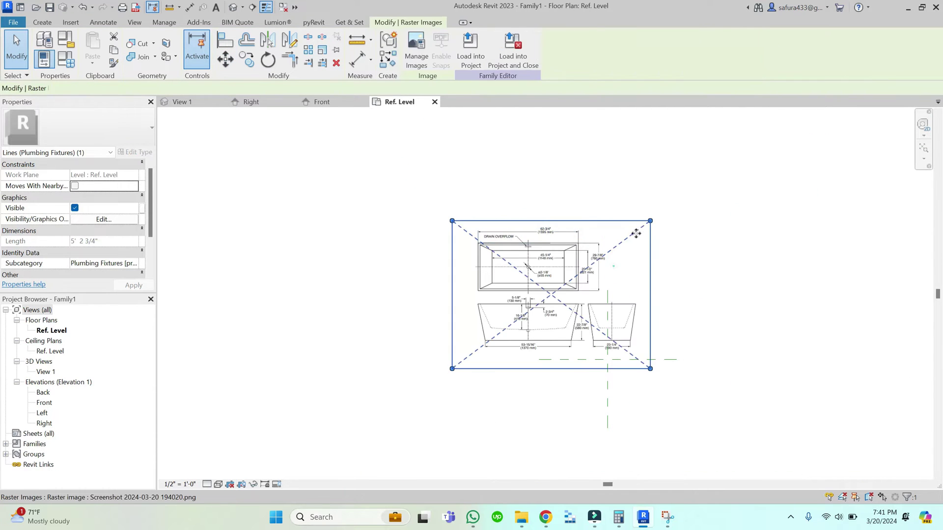
pyautogui.scroll(2, 565, 266)
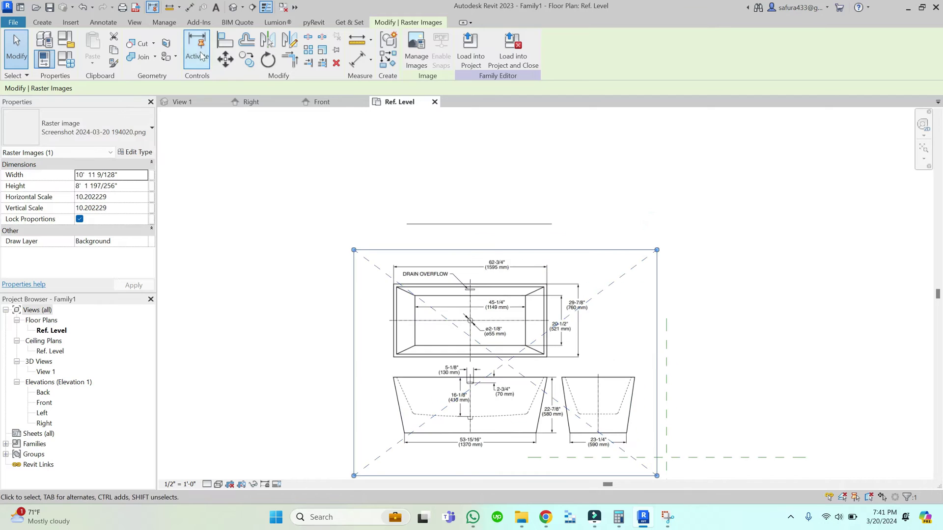
pyautogui.press('m')
pyautogui.press('v')
pyautogui.scroll(4, 400, 320)
pyautogui.click(440, 344)
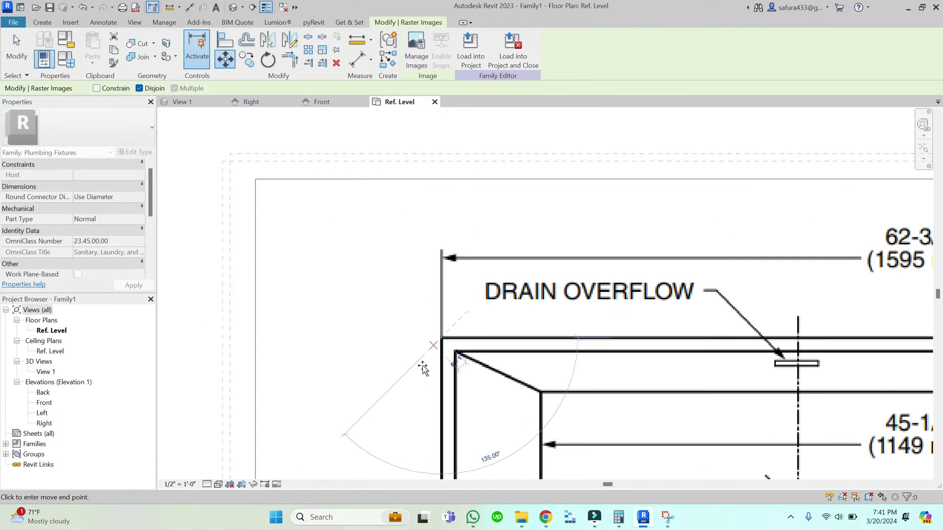
pyautogui.scroll(-4, 440, 344)
pyautogui.click(451, 258)
pyautogui.press('Escape')
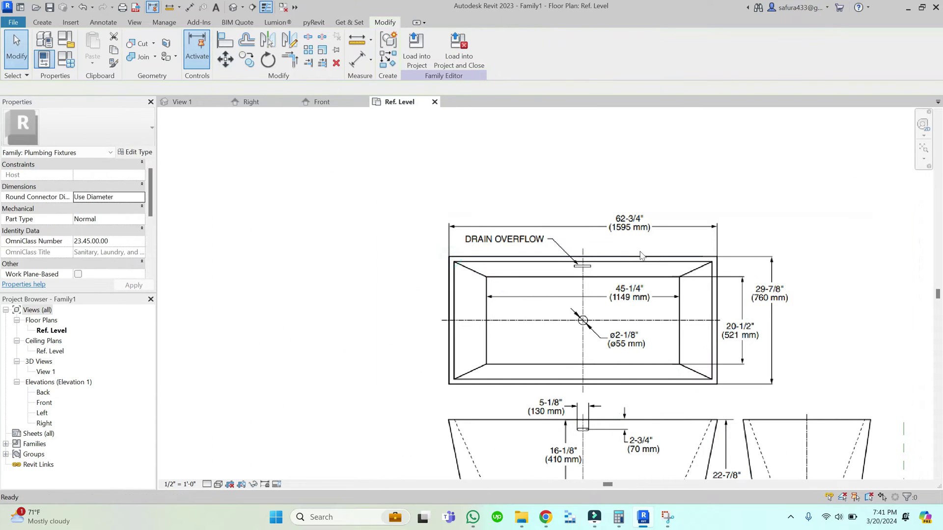
# Step: Shrink the image proportionally and reposition it by its tub corner
pyautogui.scroll(-2, 578, 270)
pyautogui.click(644, 257)
pyautogui.click(787, 230)
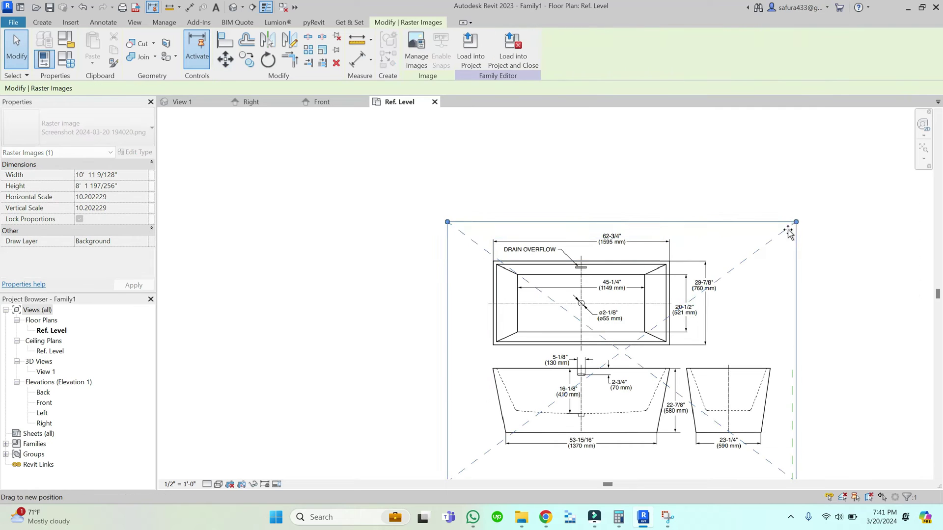
pyautogui.moveTo(795, 221); pyautogui.dragTo(765, 244)
pyautogui.click(225, 59)
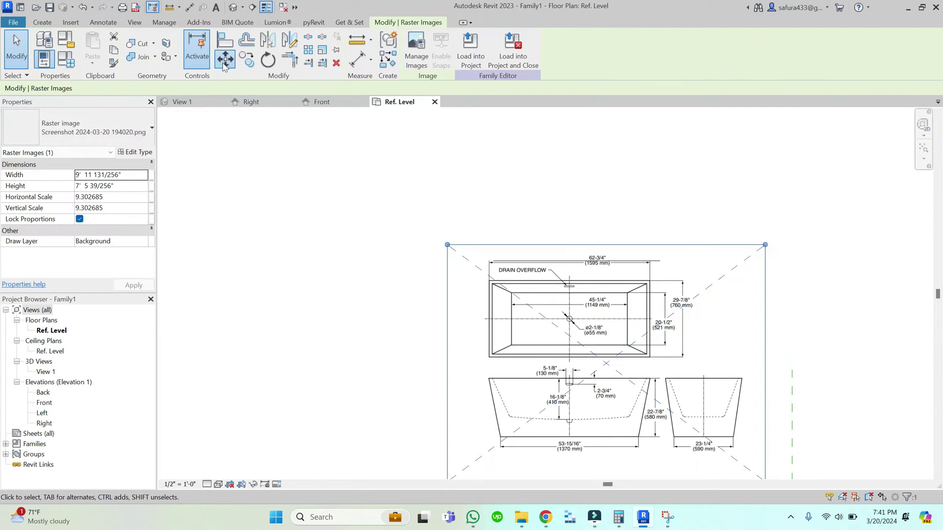
pyautogui.scroll(5, 491, 284)
pyautogui.click(487, 283)
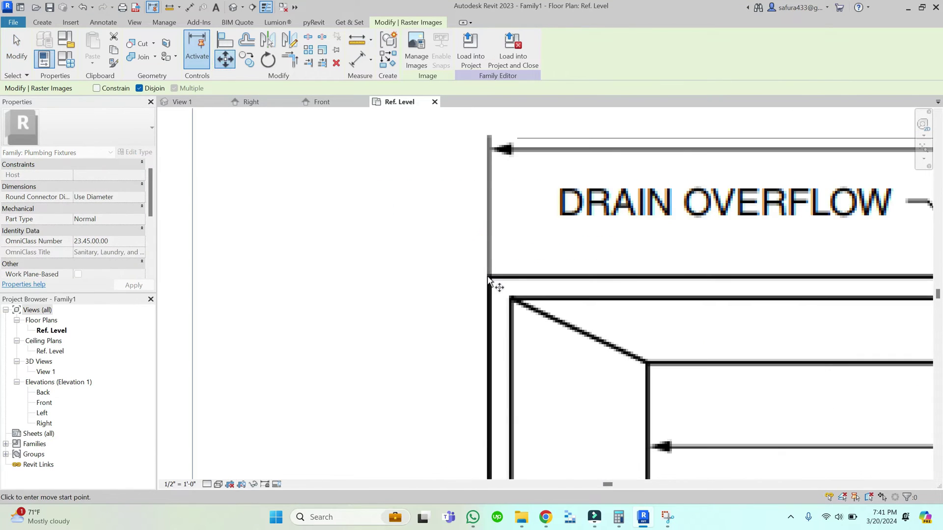
pyautogui.scroll(-2, 493, 280)
pyautogui.scroll(2, 488, 245)
pyautogui.click(488, 219)
pyautogui.scroll(-2, 393, 280)
pyautogui.press('Escape')
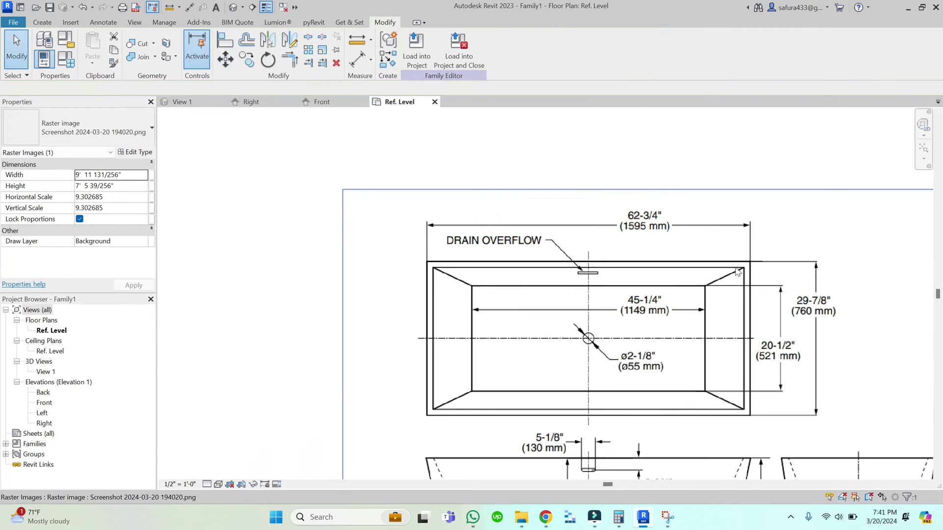
# Step: Resize the image to about 10'4" wide and align its tub corner with the model line corner
pyautogui.scroll(-2, 624, 275)
pyautogui.click(624, 275)
pyautogui.moveTo(623, 275); pyautogui.dragTo(551, 239, button='middle')
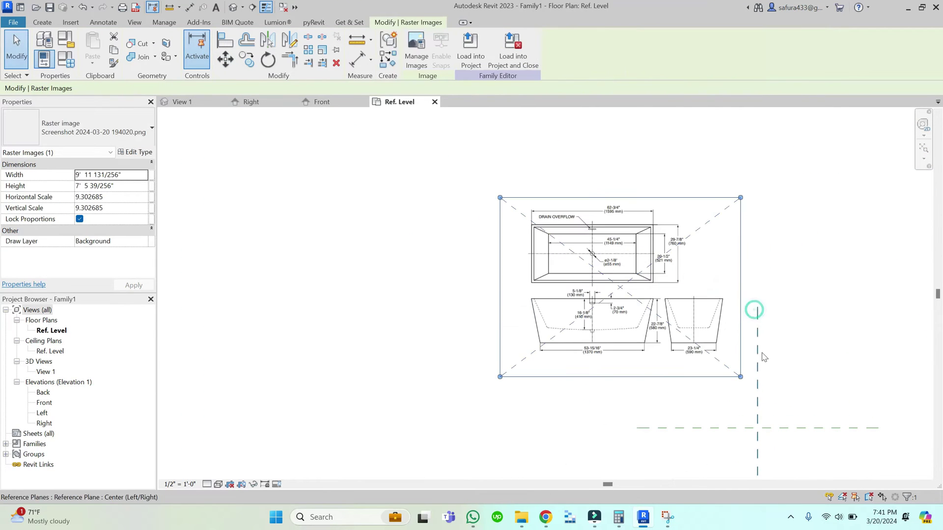
pyautogui.moveTo(739, 378); pyautogui.dragTo(751, 385)
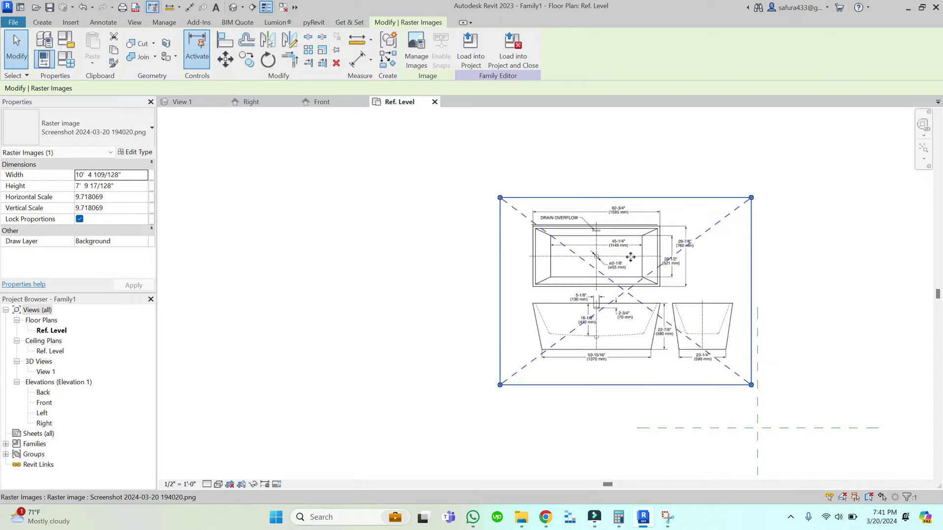
pyautogui.scroll(3, 647, 221)
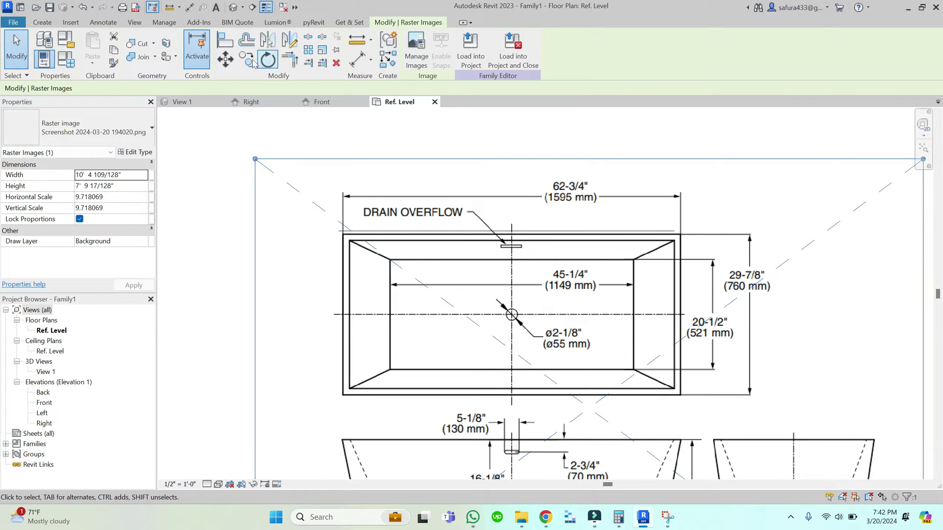
pyautogui.click(225, 59)
pyautogui.scroll(5, 322, 224)
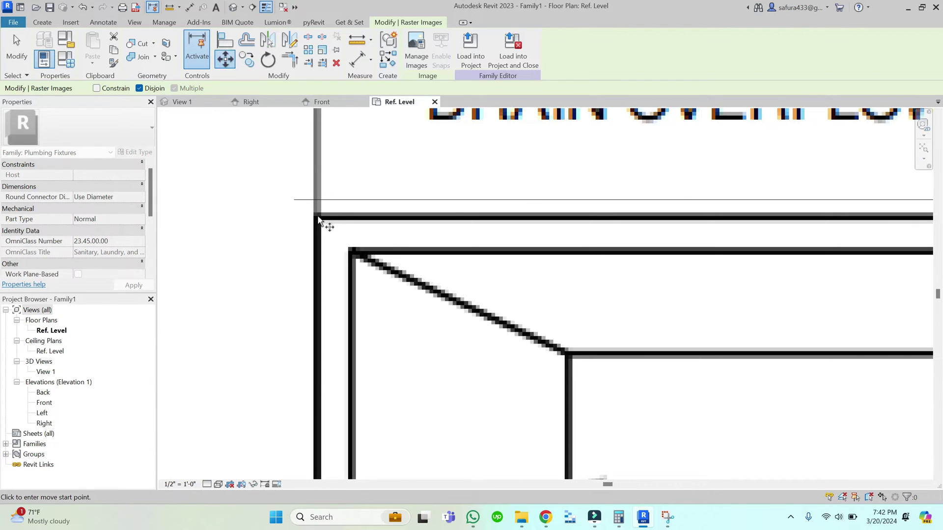
pyautogui.click(316, 217)
pyautogui.click(295, 201)
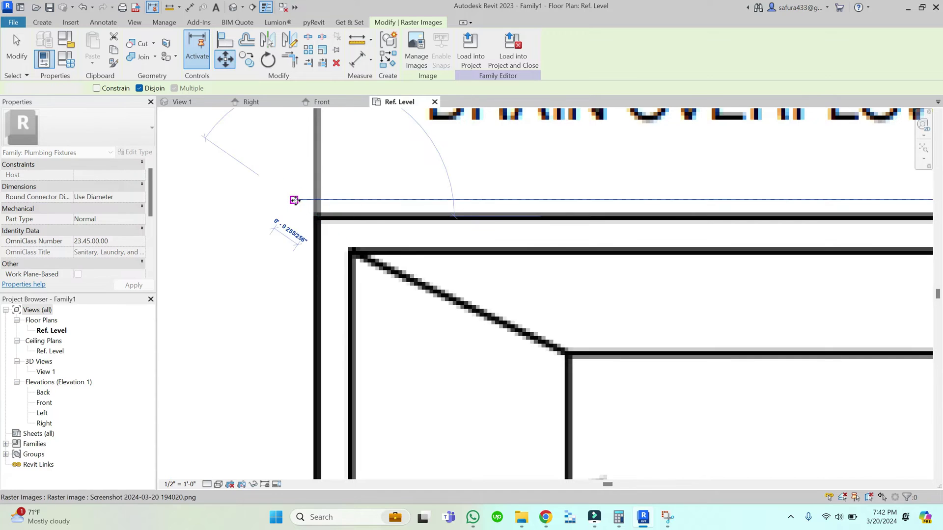
pyautogui.scroll(-5, 294, 201)
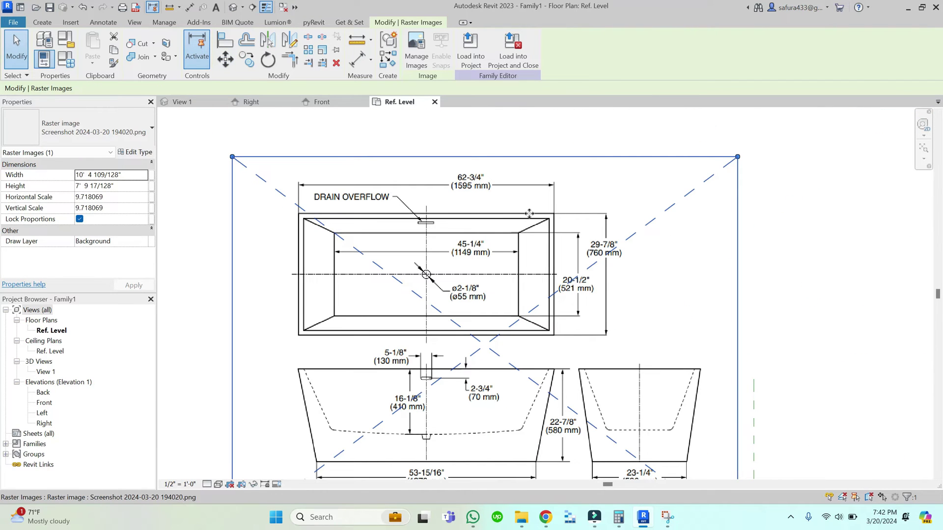
pyautogui.press('Escape')
# Step: Check the image's alignment against the traced top model line and reselect the image
pyautogui.click(529, 213)
pyautogui.press('Escape')
pyautogui.scroll(-5, 529, 213)
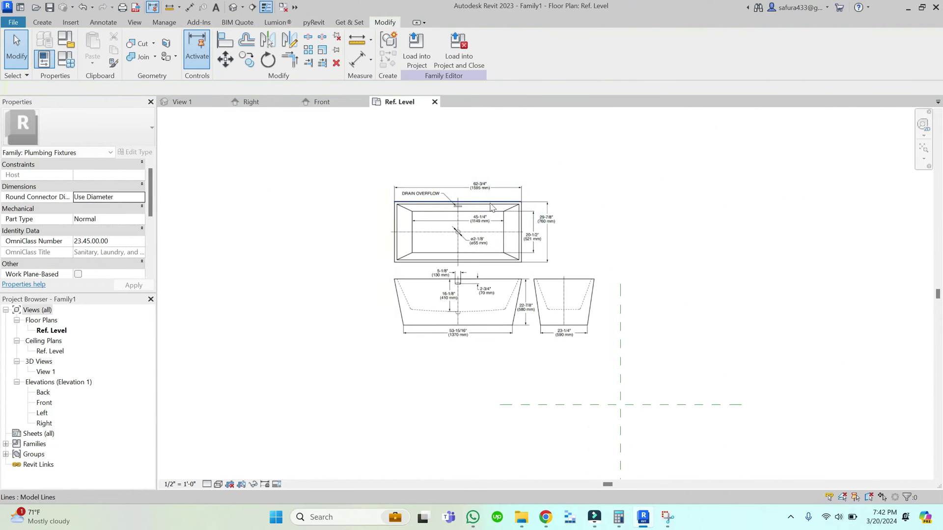
pyautogui.click(491, 207)
pyautogui.press('Escape')
pyautogui.click(385, 199)
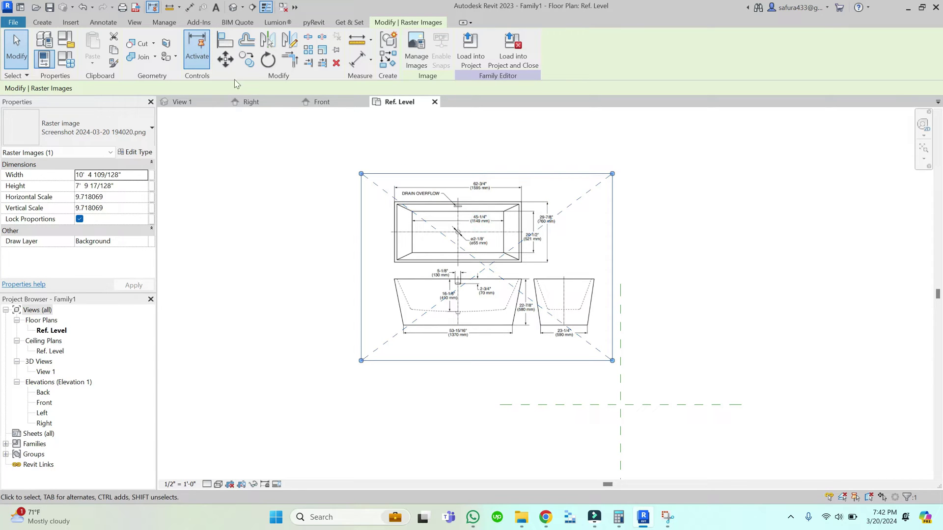
pyautogui.click(225, 60)
# Step: Move the image so its drain centre sits on the centre reference-plane intersection
pyautogui.scroll(8, 442, 237)
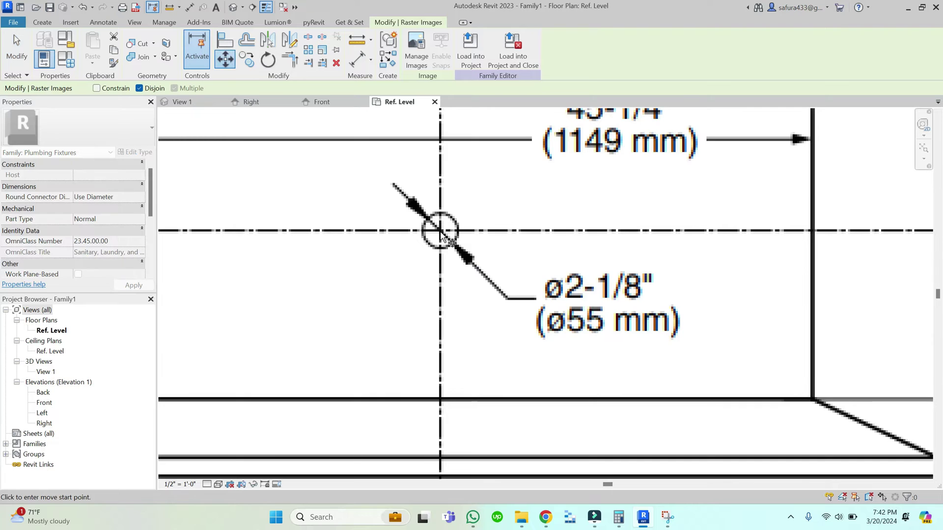
pyautogui.click(440, 233)
pyautogui.scroll(-8, 441, 234)
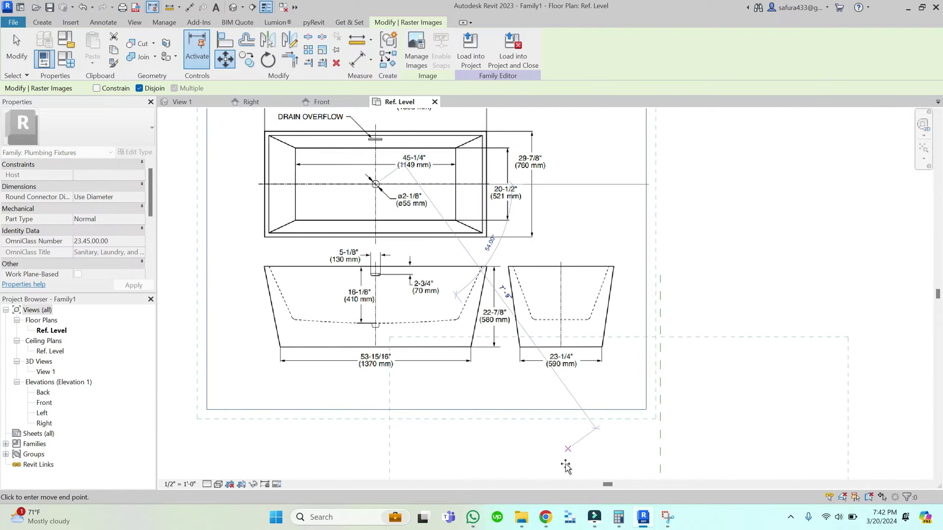
pyautogui.scroll(-2, 566, 468)
pyautogui.scroll(6, 511, 411)
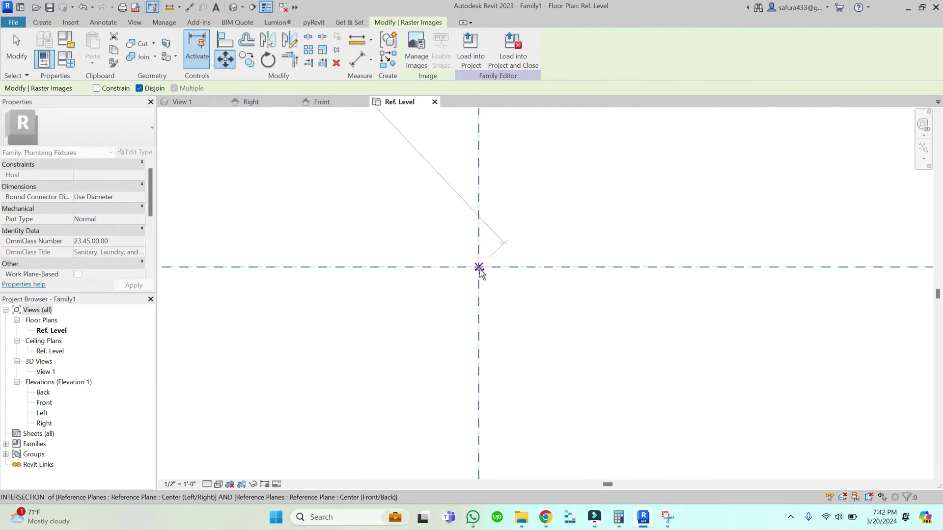
pyautogui.click(479, 267)
pyautogui.scroll(-5, 478, 267)
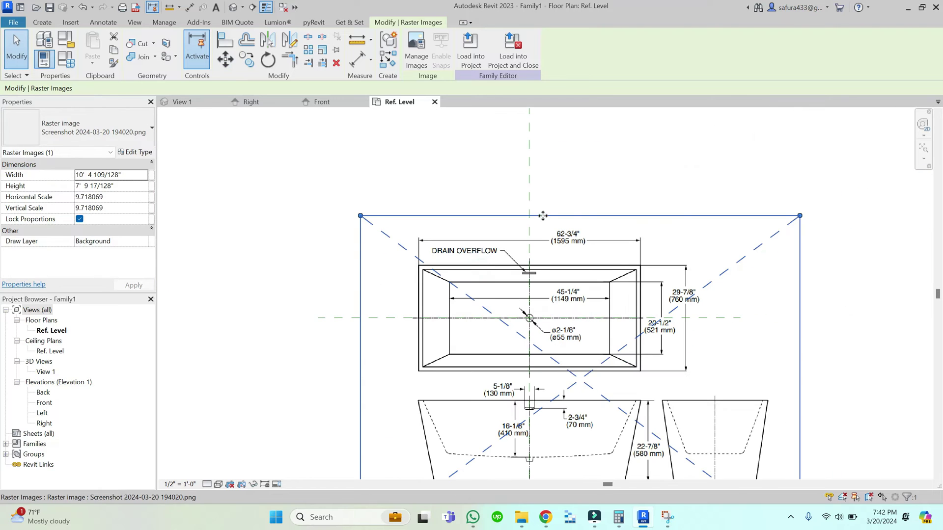
pyautogui.press('Escape')
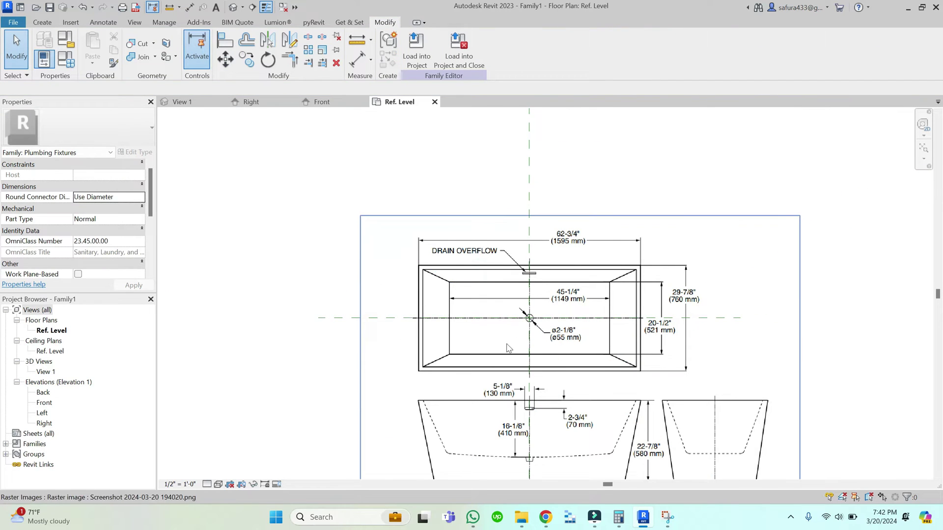
# Step: Recentre the plan on the tub, then switch to the Front elevation view
pyautogui.scroll(1, 572, 400)
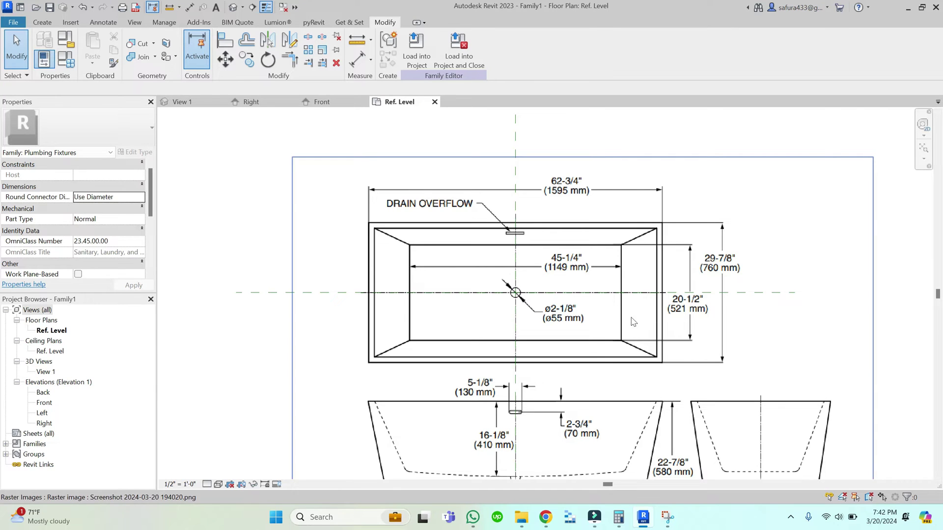
pyautogui.moveTo(395, 277); pyautogui.dragTo(400, 259, button='middle')
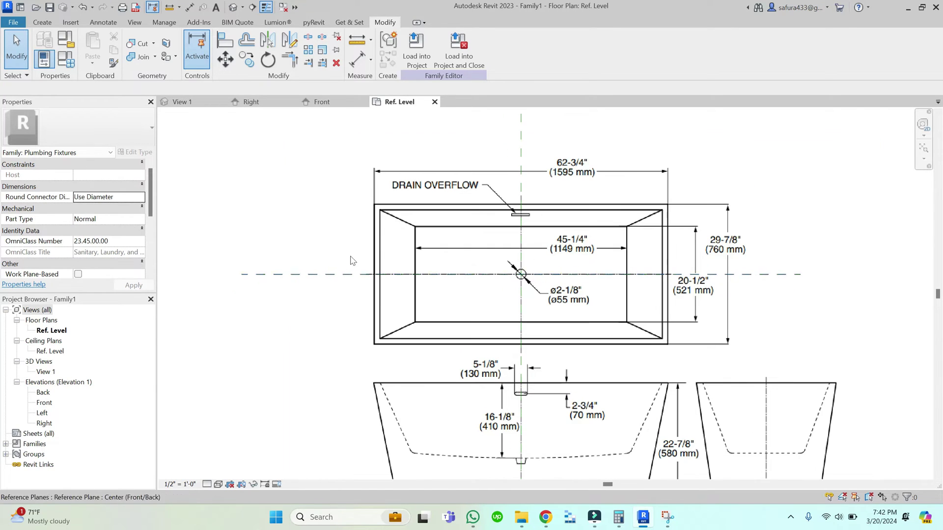
pyautogui.click(390, 208)
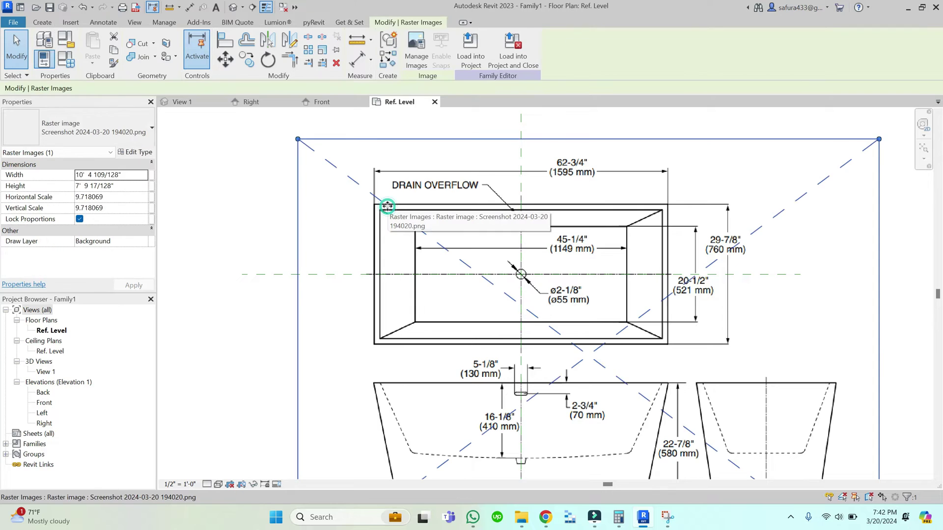
pyautogui.doubleClick(46, 403)
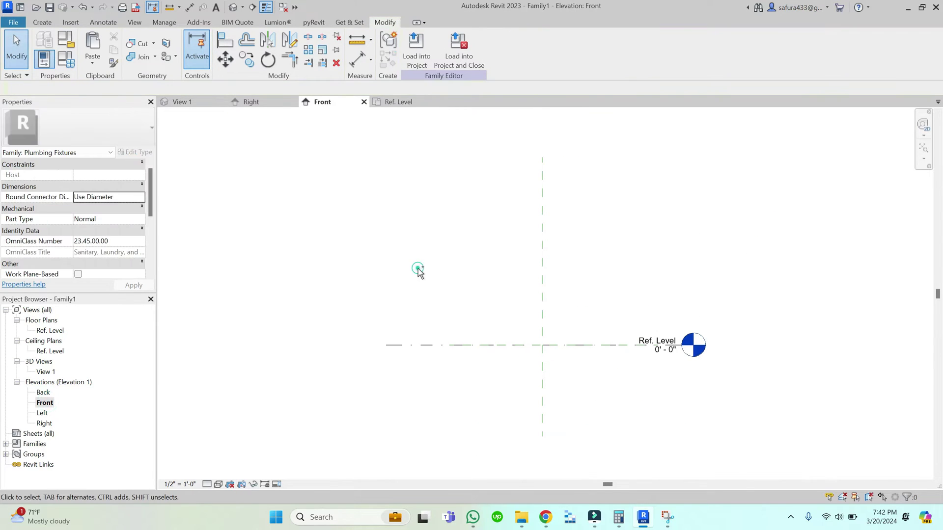
# Step: Paste the tub reference image into the Front elevation and move its bottom centre onto Ref. Level
pyautogui.hotkey('ctrl', 'v')
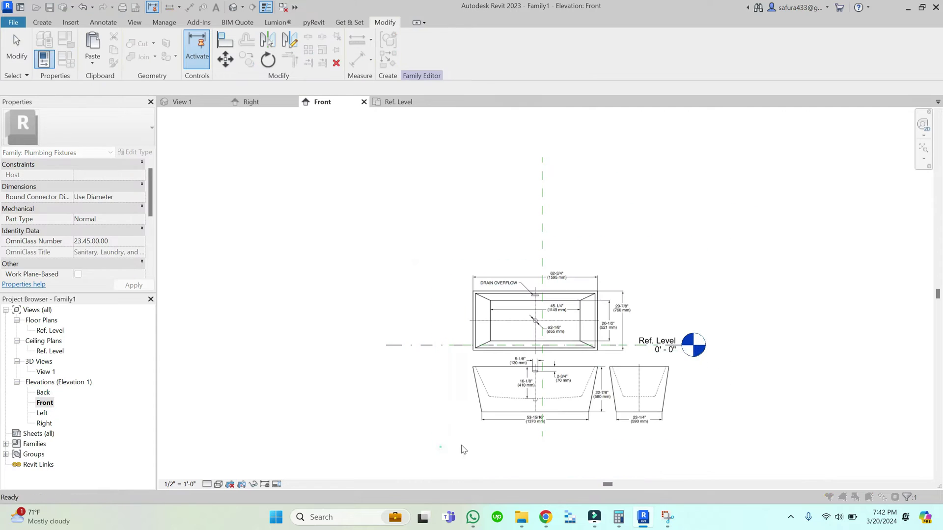
pyautogui.click(439, 447)
pyautogui.scroll(1, 531, 408)
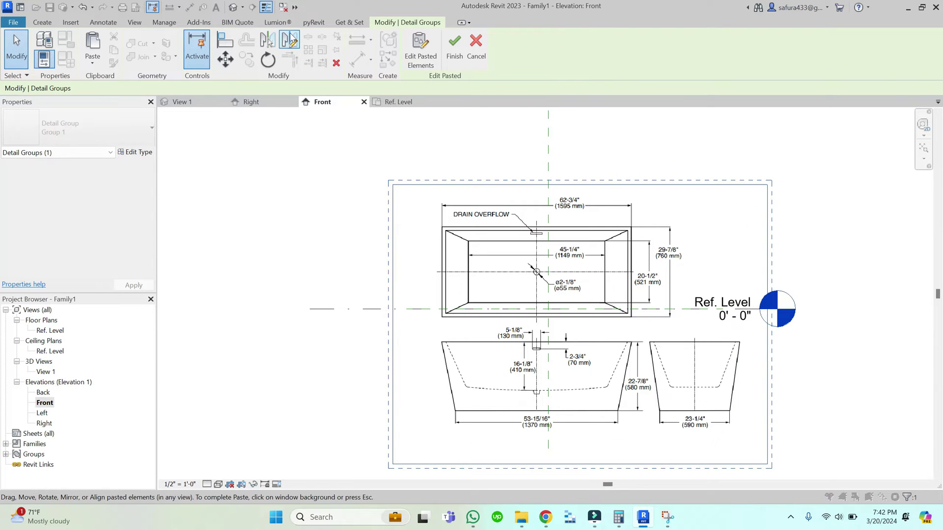
pyautogui.click(454, 49)
pyautogui.click(388, 259)
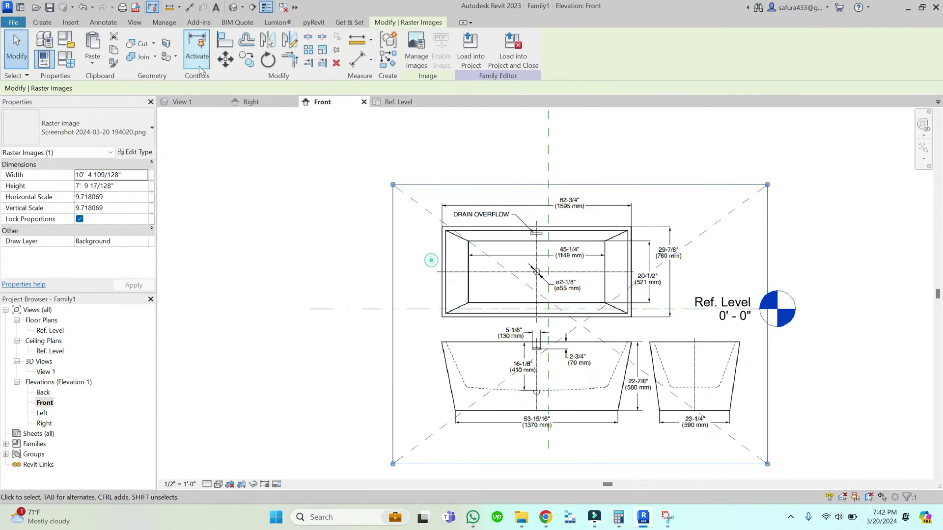
pyautogui.scroll(6, 545, 402)
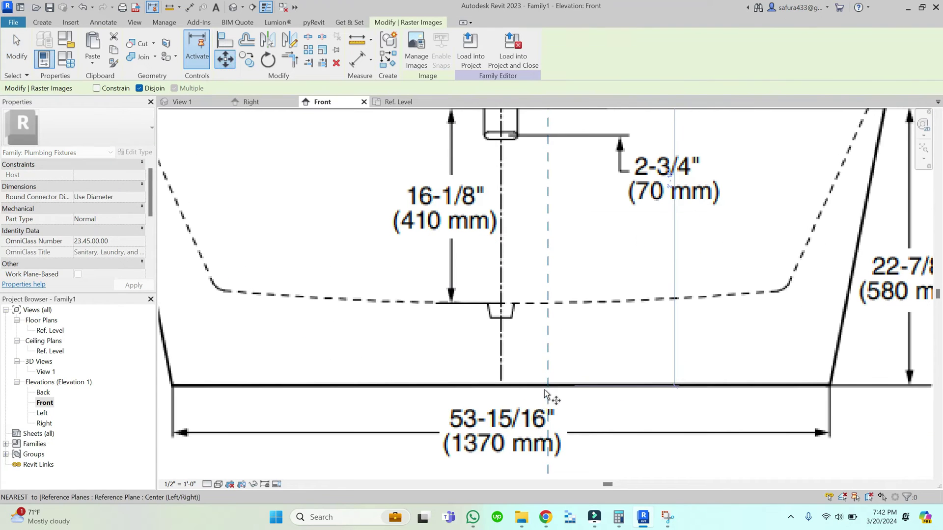
pyautogui.click(502, 386)
pyautogui.scroll(-5, 488, 396)
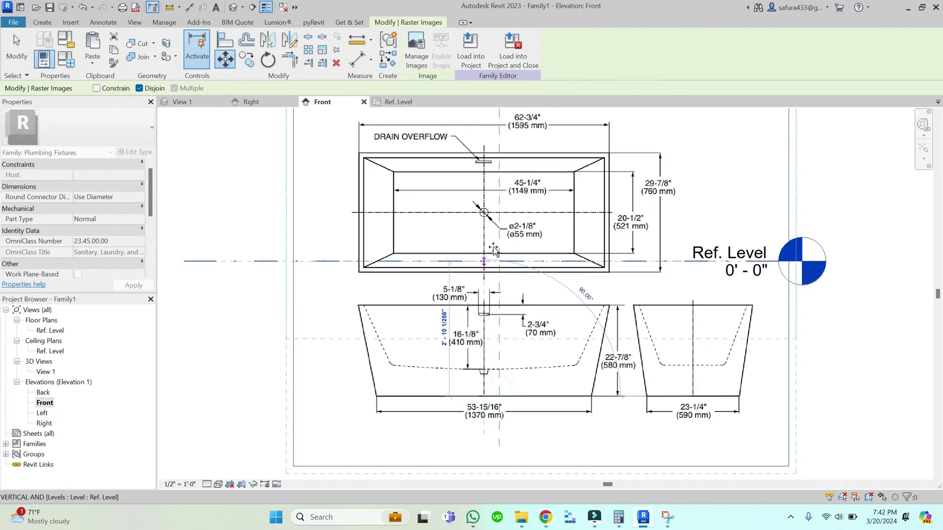
pyautogui.scroll(7, 500, 259)
pyautogui.click(504, 304)
pyautogui.scroll(-6, 467, 350)
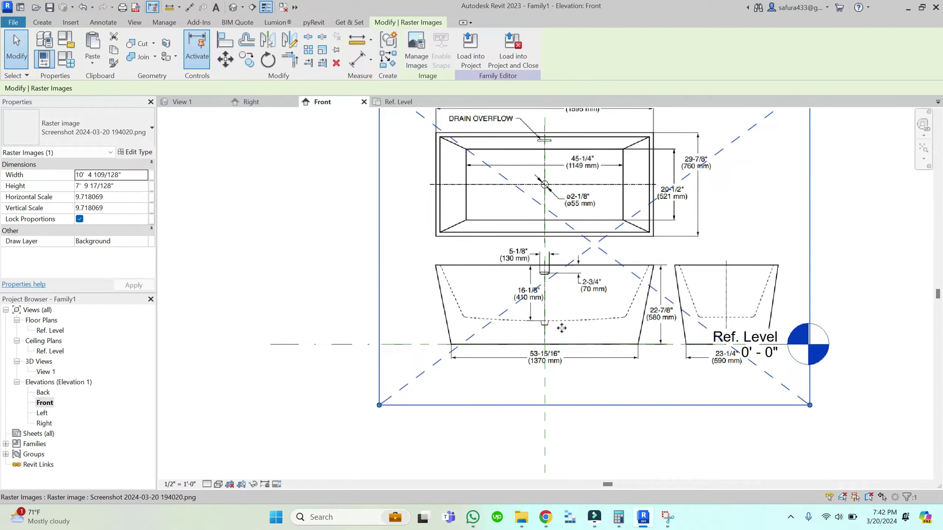
pyautogui.press('Escape')
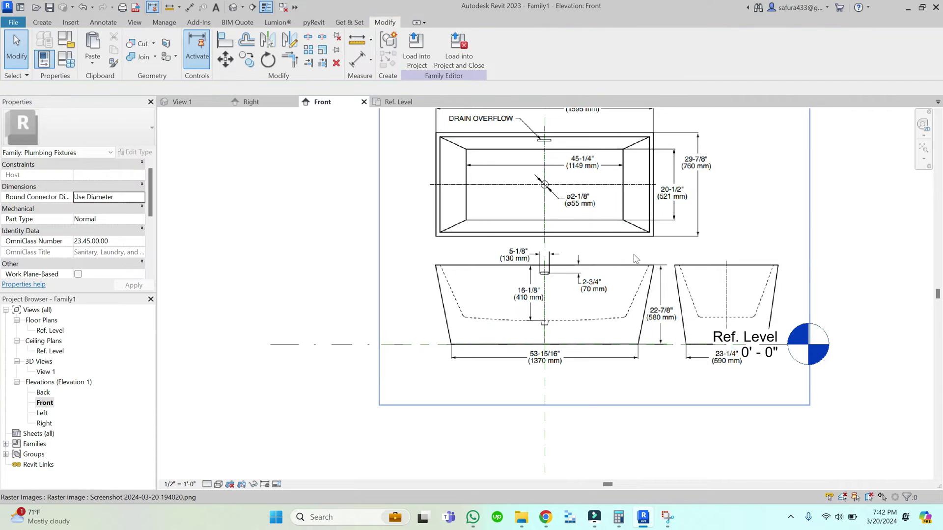
# Step: Paste the tub drawing into the Left elevation and move its base onto the plane intersection
pyautogui.click(621, 249)
pyautogui.doubleClick(42, 413)
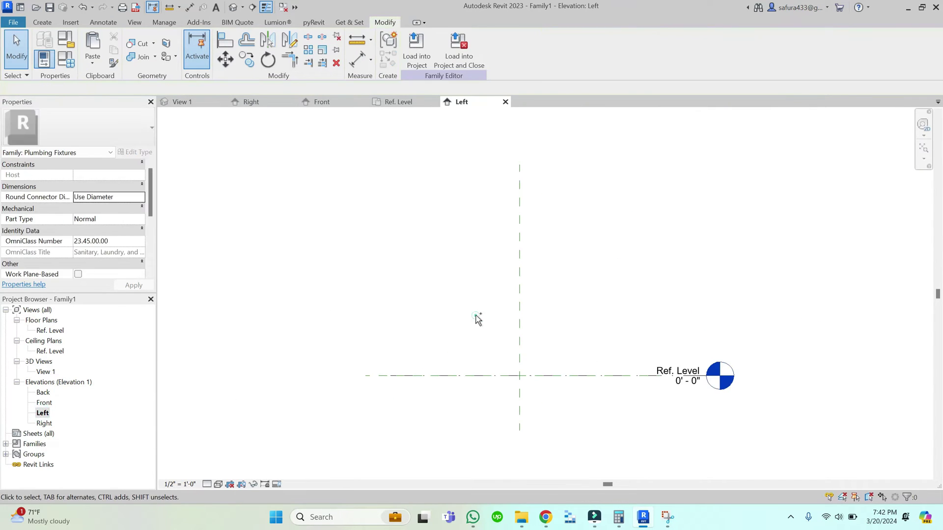
pyautogui.click(616, 408)
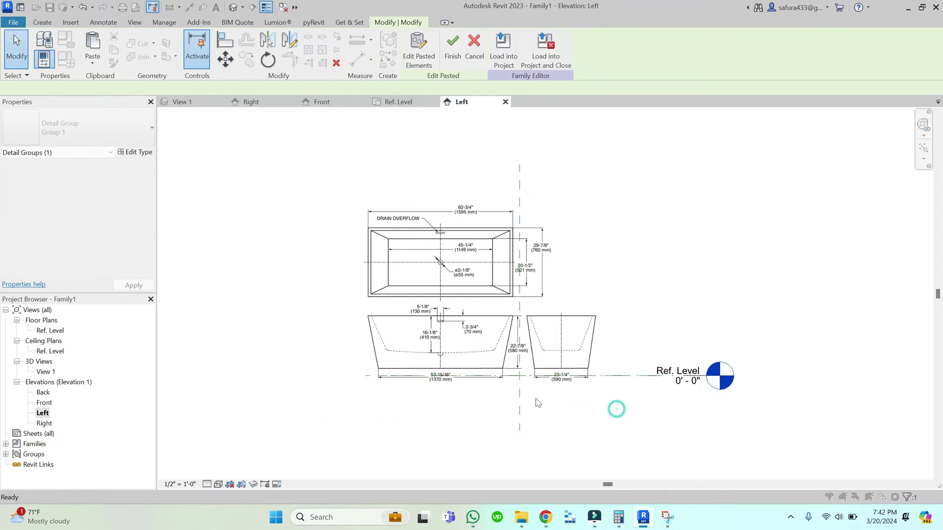
pyautogui.scroll(2, 538, 392)
pyautogui.click(586, 335)
pyautogui.click(225, 60)
pyautogui.scroll(5, 549, 350)
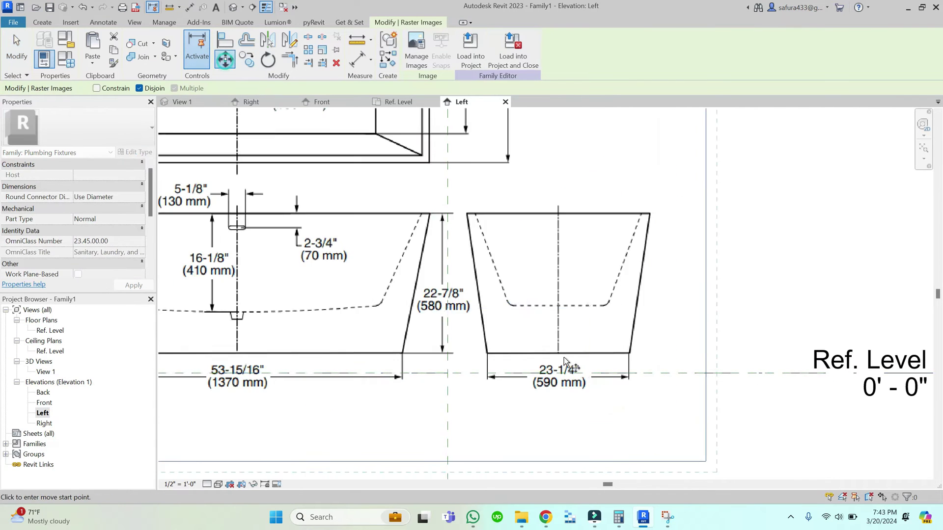
pyautogui.click(548, 350)
pyautogui.scroll(-5, 549, 350)
pyautogui.scroll(5, 481, 338)
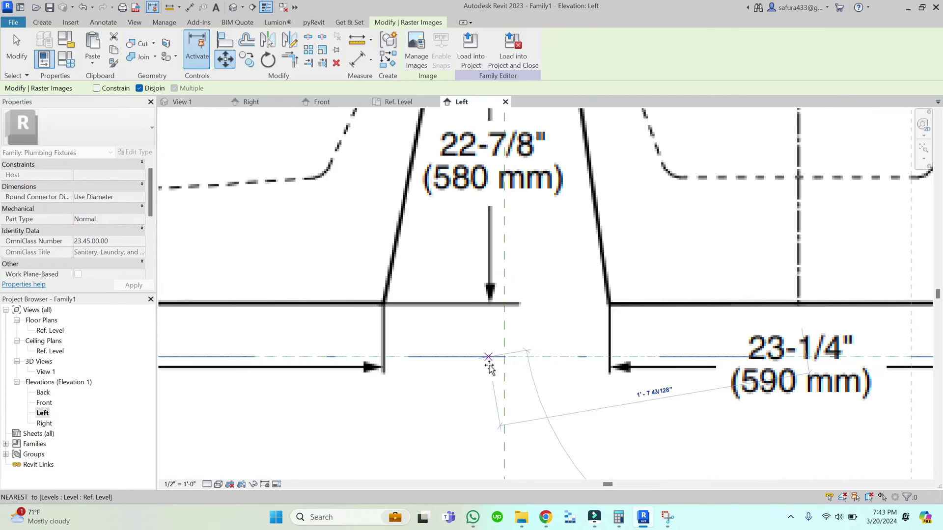
pyautogui.click(500, 357)
pyautogui.scroll(-1, 501, 357)
pyautogui.scroll(-5, 578, 383)
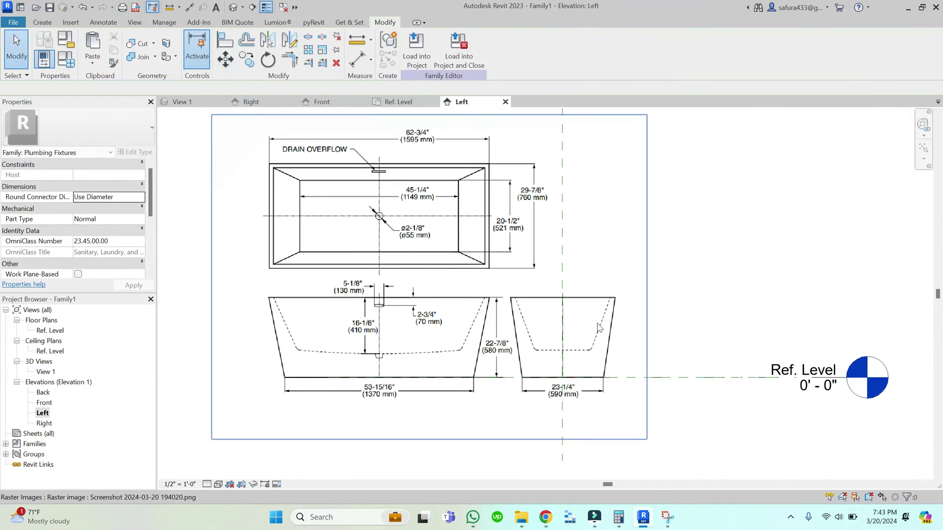
# Step: Paste the tub drawing into the Right elevation and set its base on Ref. Level at centre
pyautogui.doubleClick(44, 423)
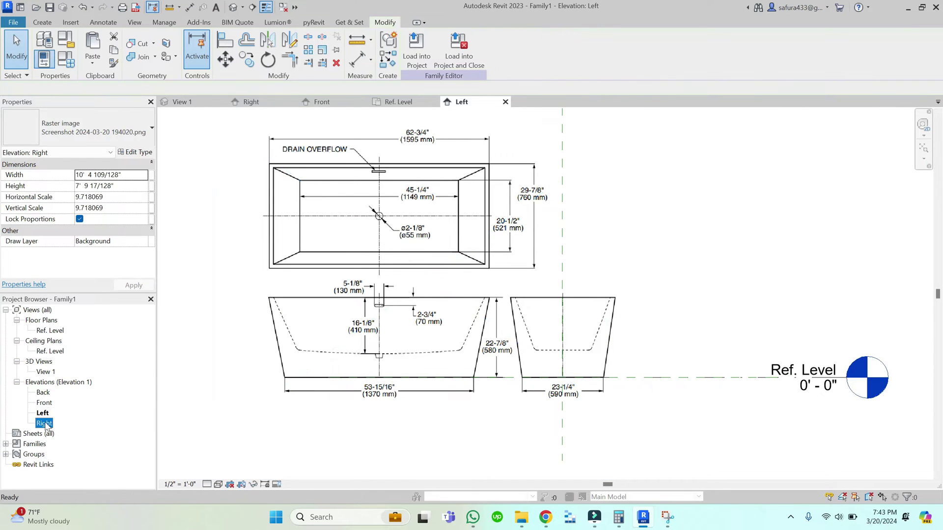
pyautogui.hotkey('ctrl', 'v')
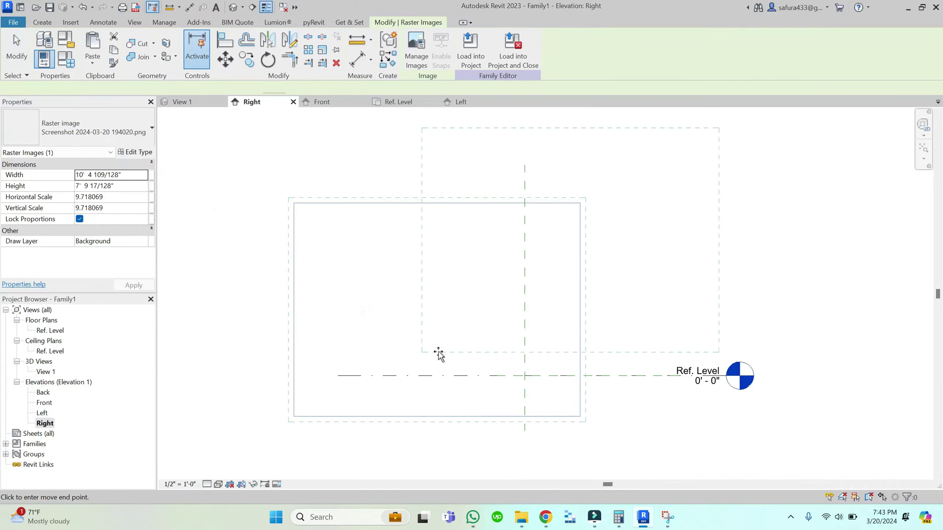
pyautogui.click(415, 364)
pyautogui.click(225, 60)
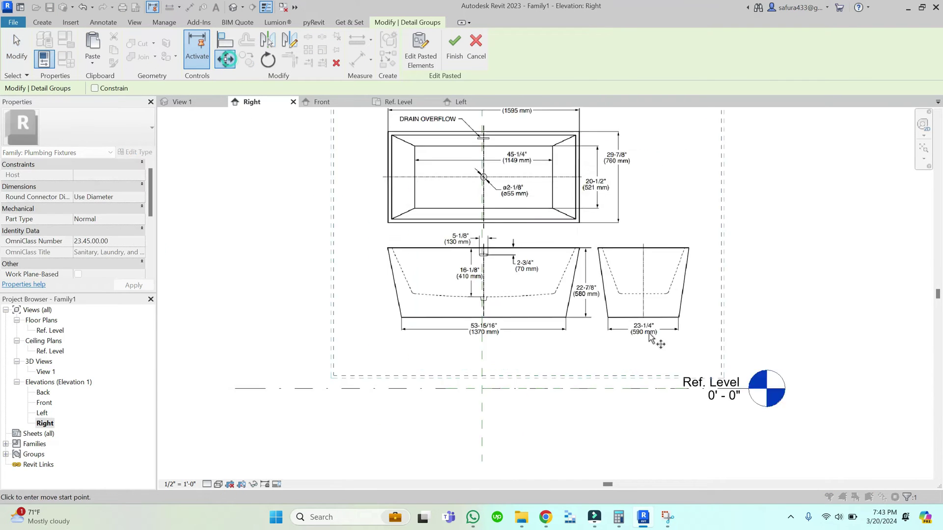
pyautogui.scroll(4, 609, 343)
pyautogui.click(642, 319)
pyautogui.scroll(-1, 594, 383)
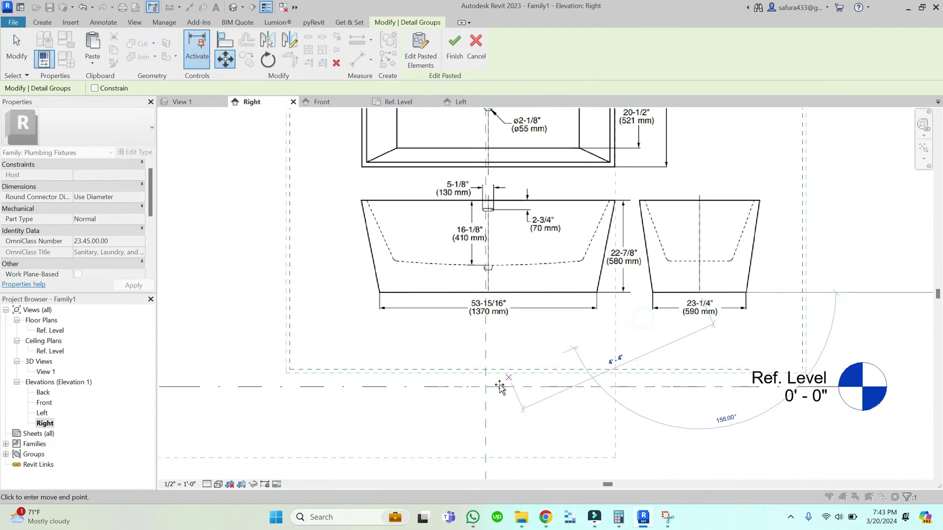
pyautogui.scroll(2, 478, 376)
pyautogui.click(478, 377)
pyautogui.scroll(-3, 619, 393)
pyautogui.click(653, 418)
pyautogui.scroll(-3, 653, 419)
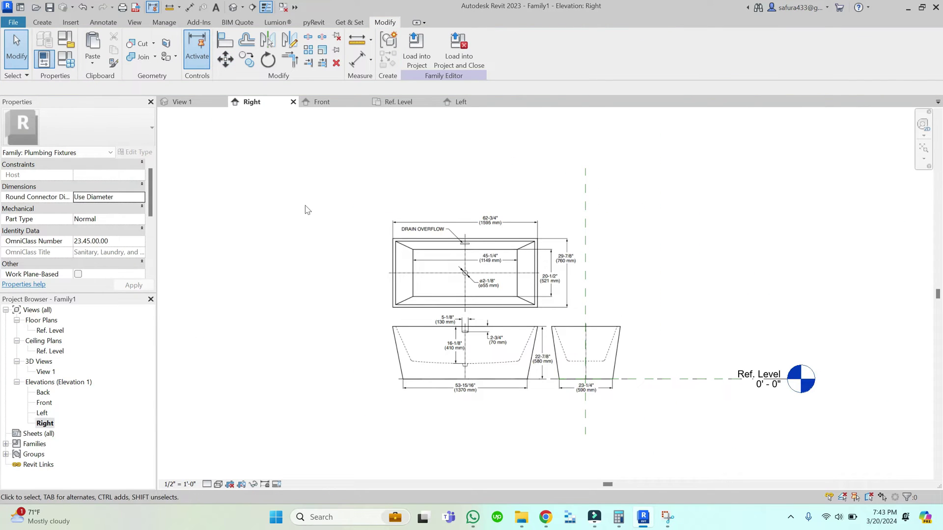
pyautogui.click(320, 102)
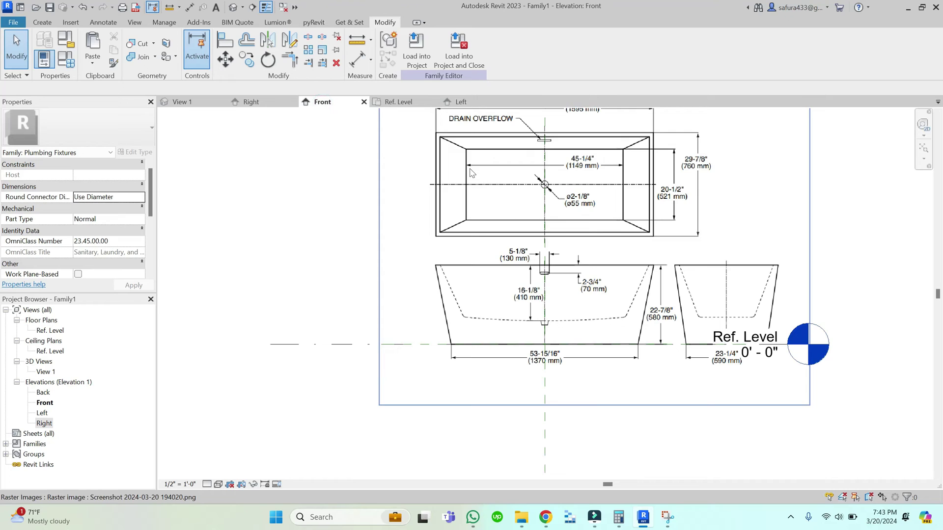
# Step: On the Ref. Level plan, add Length, Width and Height type parameters in Family Types
pyautogui.click(414, 104)
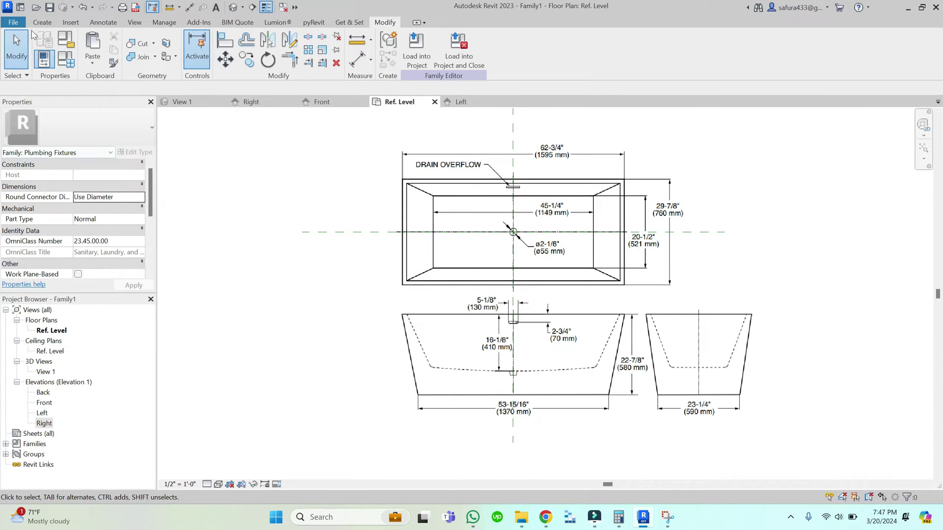
pyautogui.click(67, 62)
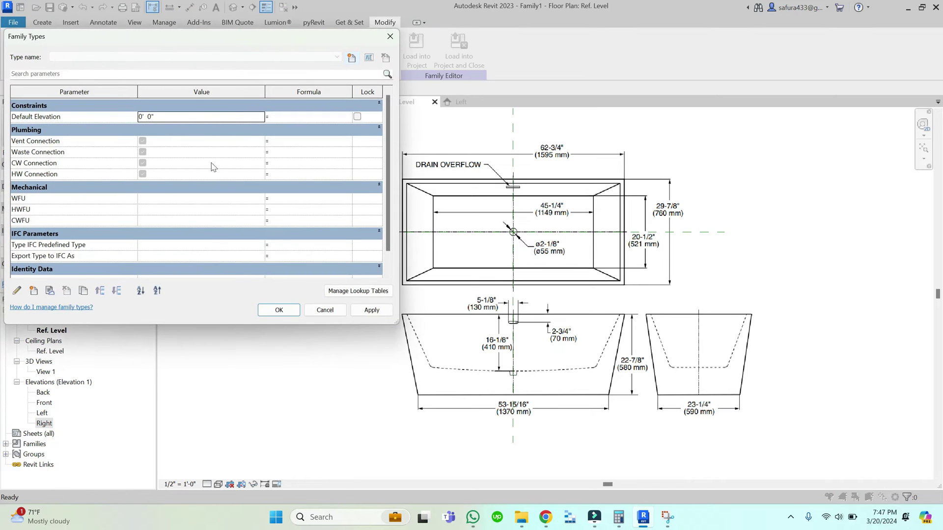
pyautogui.click(33, 291)
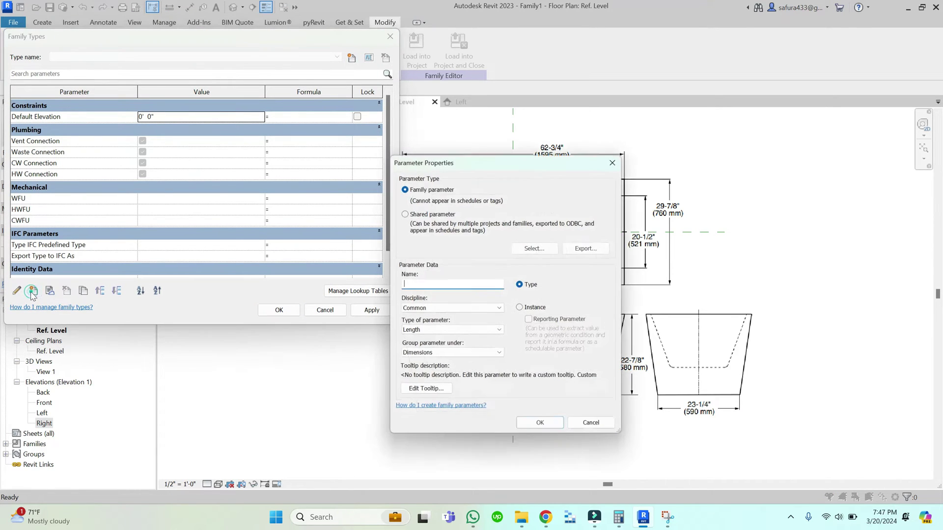
pyautogui.moveTo(425, 165); pyautogui.dragTo(172, 89)
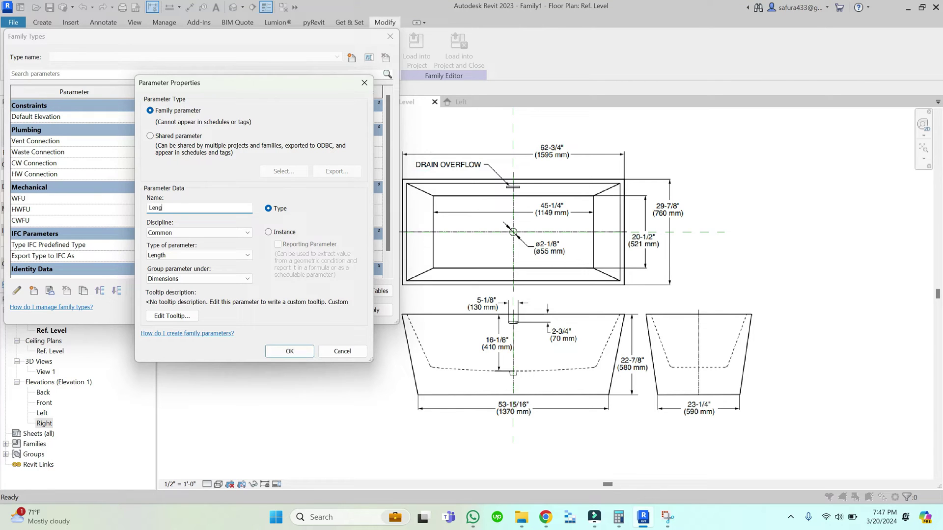
pyautogui.click(285, 353)
pyautogui.click(33, 290)
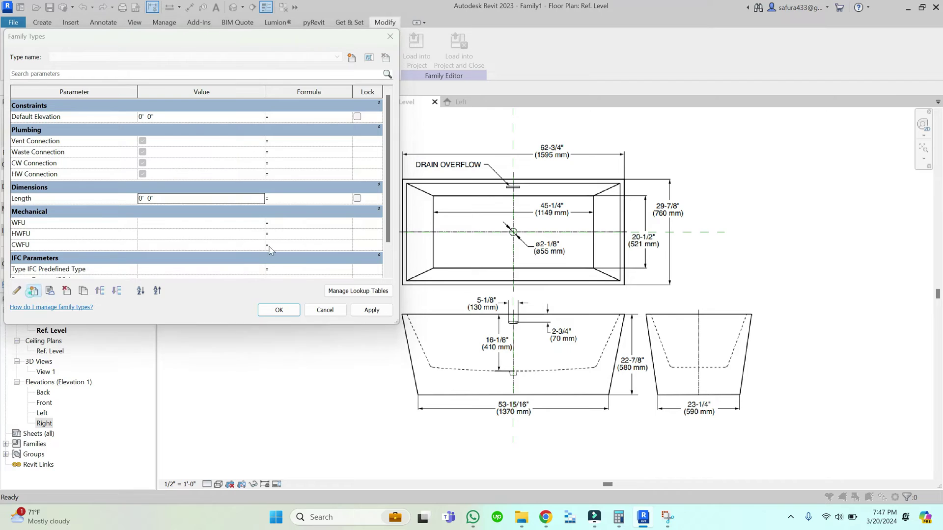
pyautogui.write('Widt')
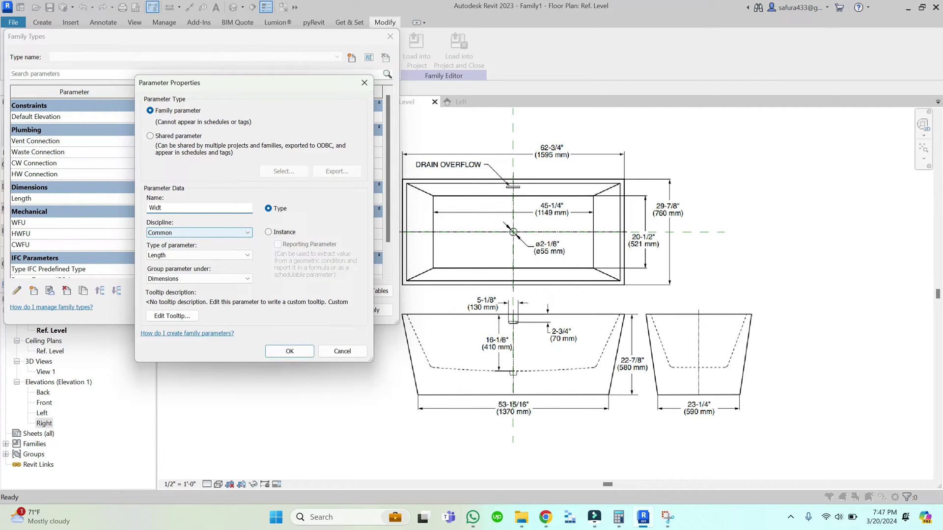
pyautogui.write('h')
pyautogui.press('Return')
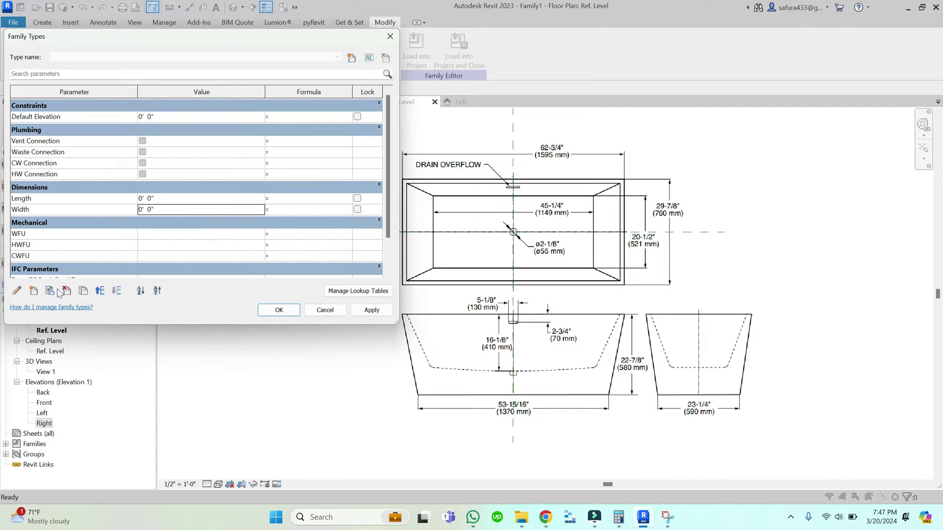
pyautogui.click(33, 291)
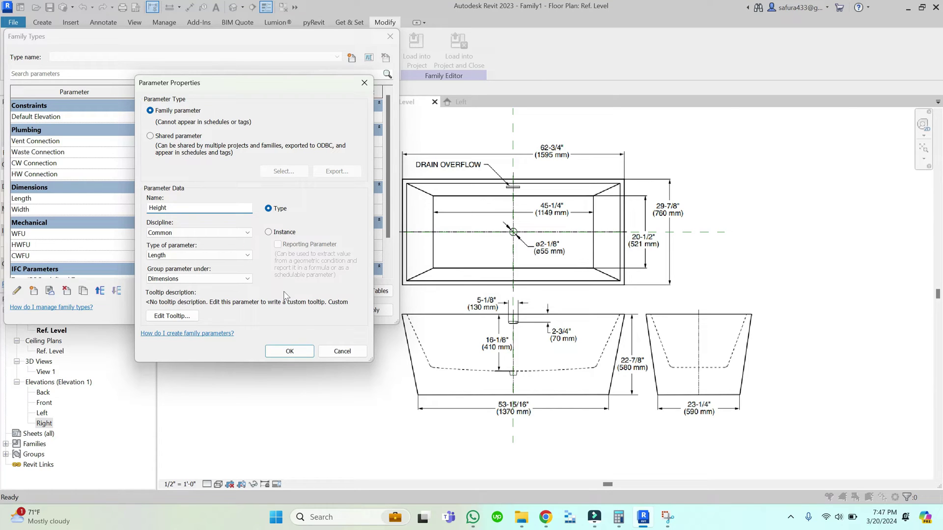
pyautogui.click(290, 351)
# Step: Set Height to 1' 10 7/8", Length to 5' 2 3/4" and Width to 2' 5 7/8"
pyautogui.click(197, 202)
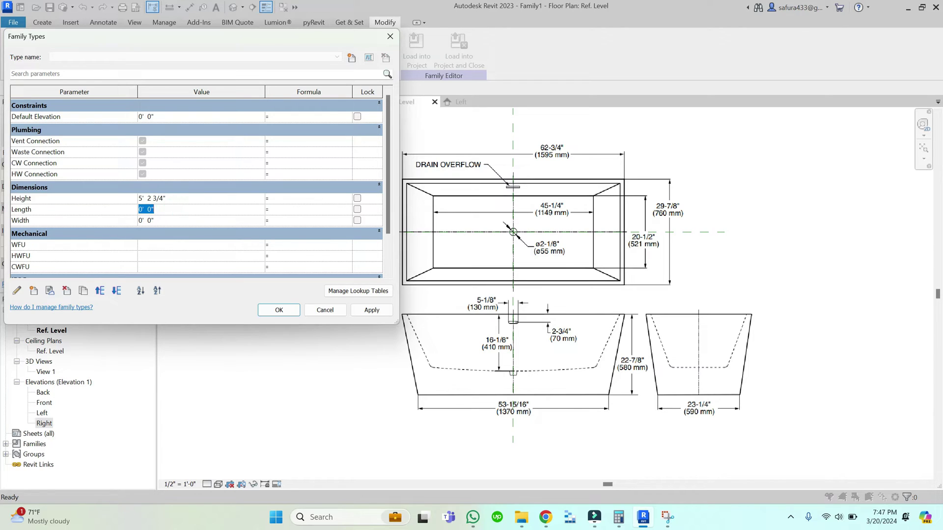
pyautogui.click(176, 198)
pyautogui.click(174, 208)
pyautogui.click(171, 219)
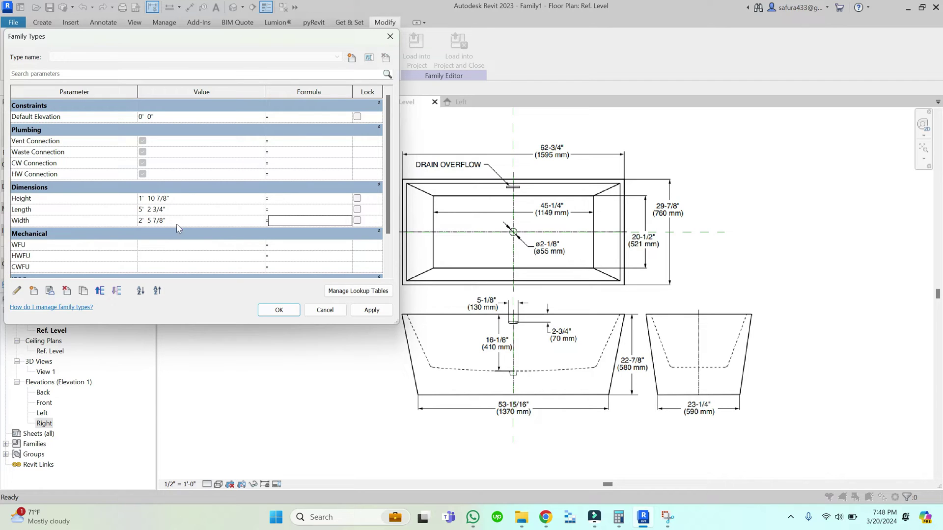
pyautogui.click(278, 310)
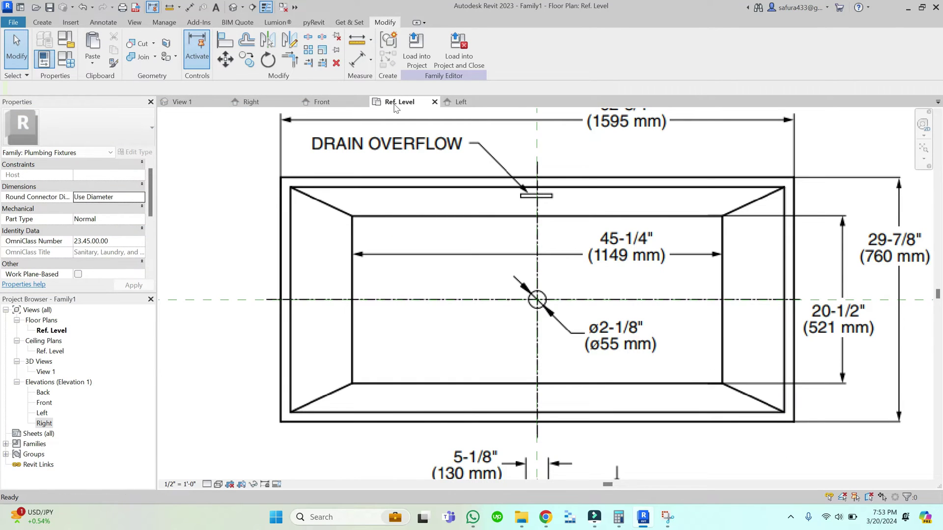
# Step: Start a solid extrusion and draw a rectangle from the tub image's top-left to bottom-right corner
pyautogui.scroll(-2, 326, 225)
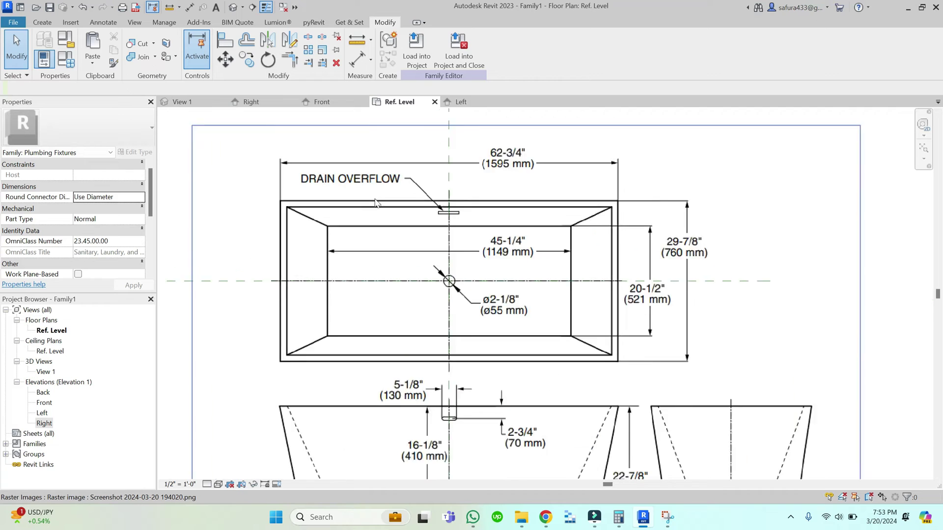
pyautogui.click(43, 22)
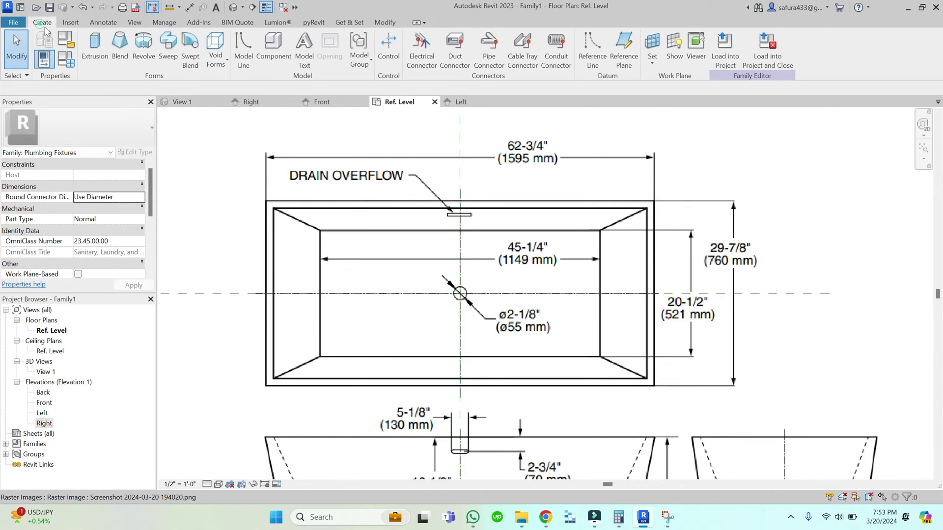
pyautogui.click(94, 49)
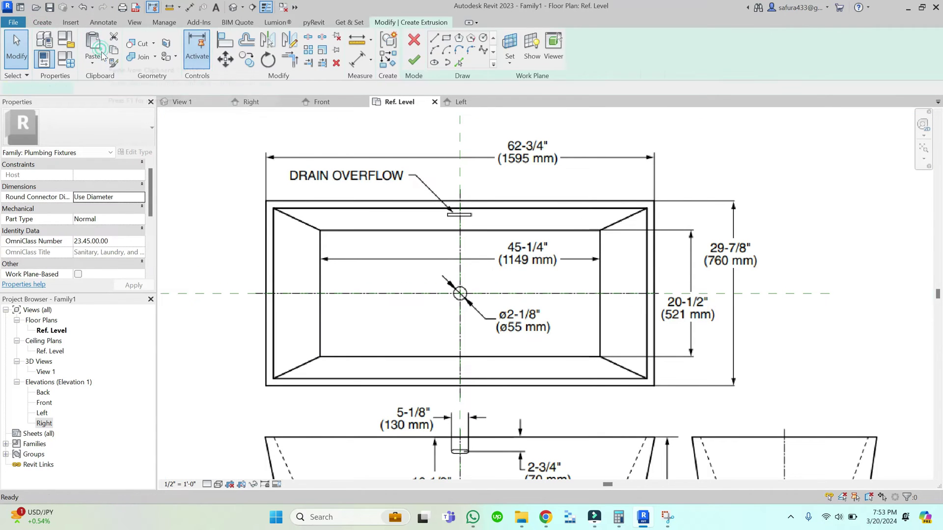
pyautogui.click(446, 39)
pyautogui.scroll(2, 265, 200)
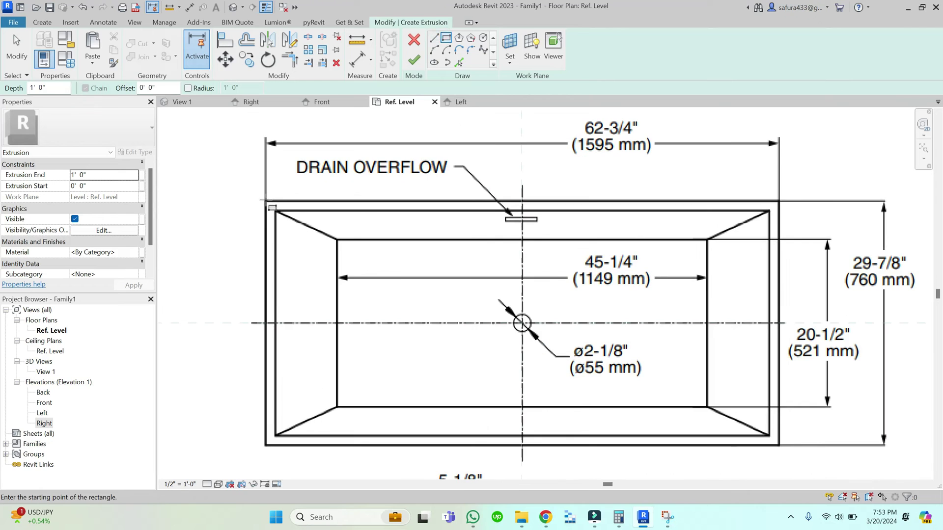
pyautogui.click(265, 201)
pyautogui.scroll(-1, 269, 201)
pyautogui.scroll(4, 668, 389)
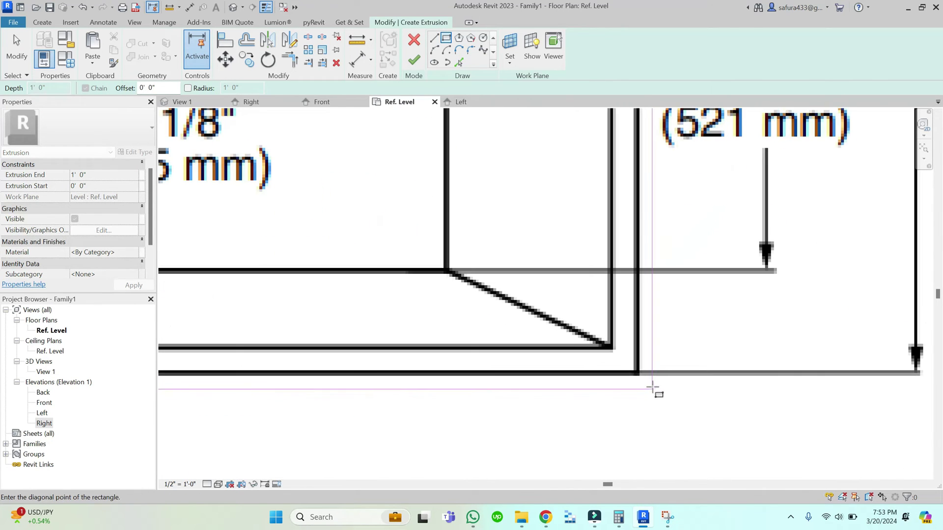
pyautogui.click(652, 389)
pyautogui.scroll(-4, 682, 385)
pyautogui.press('Escape')
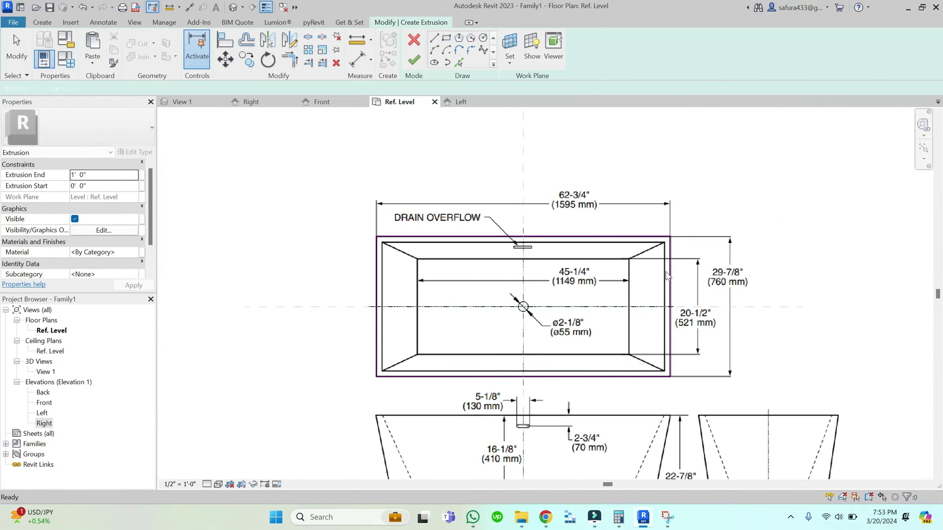
# Step: With DI, add EQ dimension strings across and down the rectangle about the centre planes
pyautogui.press('d')
pyautogui.press('i')
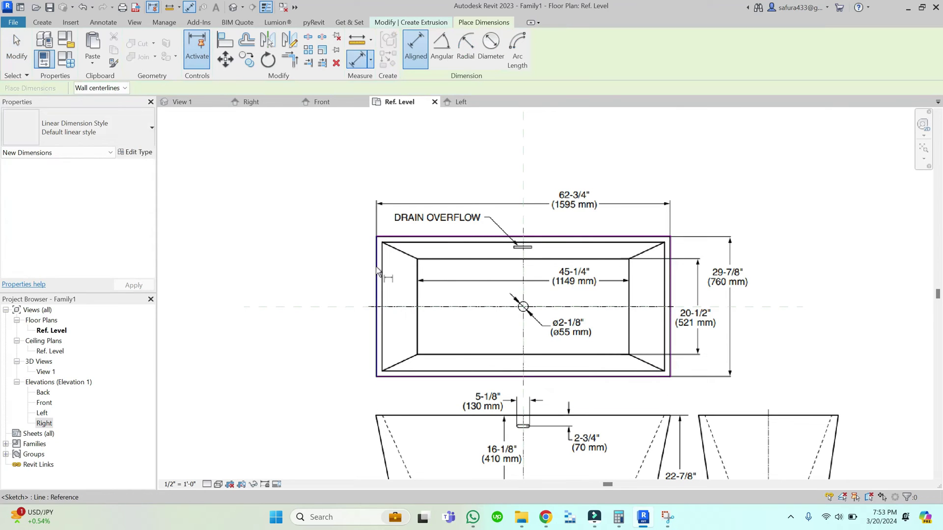
pyautogui.click(672, 279)
pyautogui.click(638, 184)
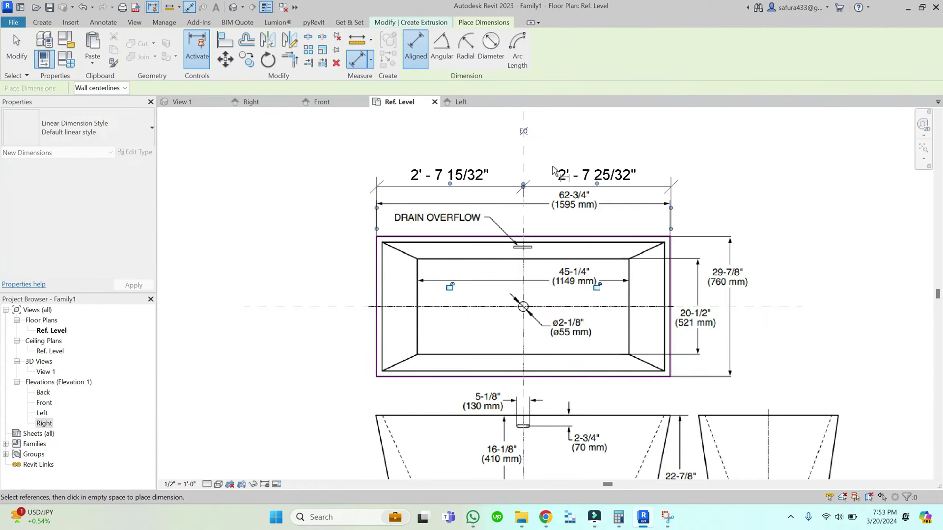
pyautogui.click(533, 142)
pyautogui.click(431, 306)
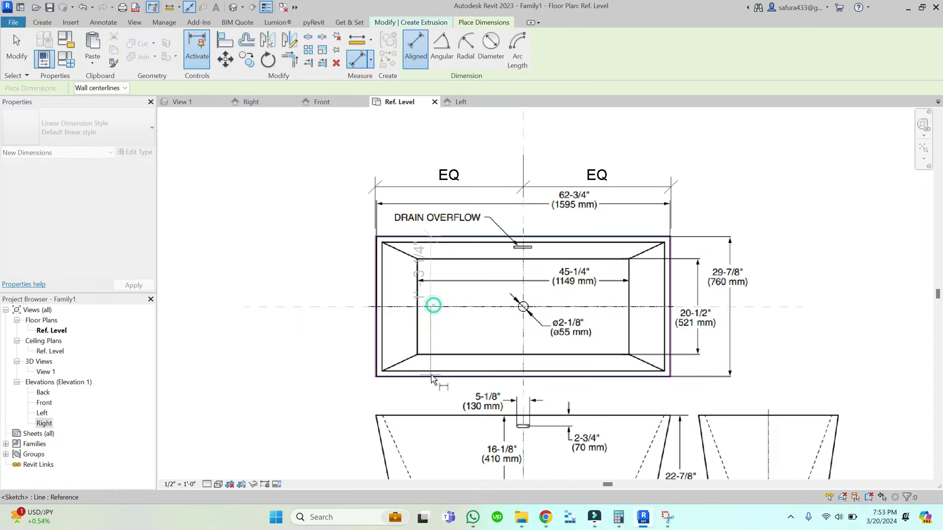
pyautogui.click(432, 374)
pyautogui.click(355, 275)
pyautogui.click(300, 306)
# Step: Add overall horizontal and vertical dimensions across the rectangle
pyautogui.click(376, 278)
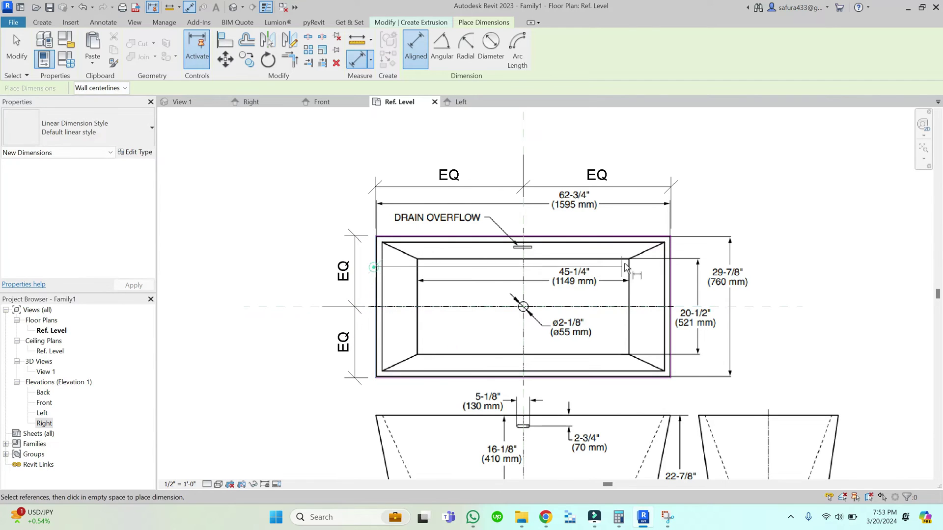
pyautogui.click(667, 268)
pyautogui.click(646, 175)
pyautogui.click(457, 240)
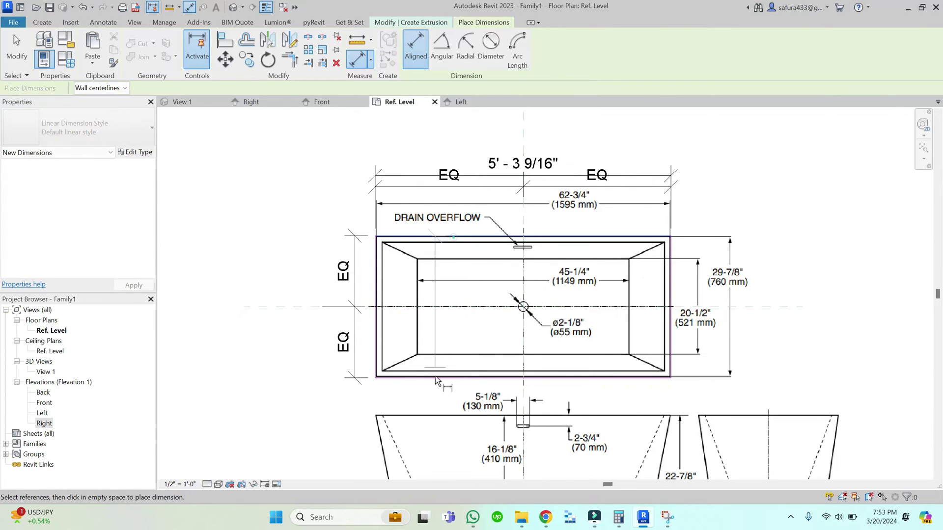
pyautogui.click(441, 376)
pyautogui.click(328, 295)
pyautogui.press('Escape')
# Step: Label the vertical overall dimension Width and the horizontal one Length
pyautogui.click(328, 295)
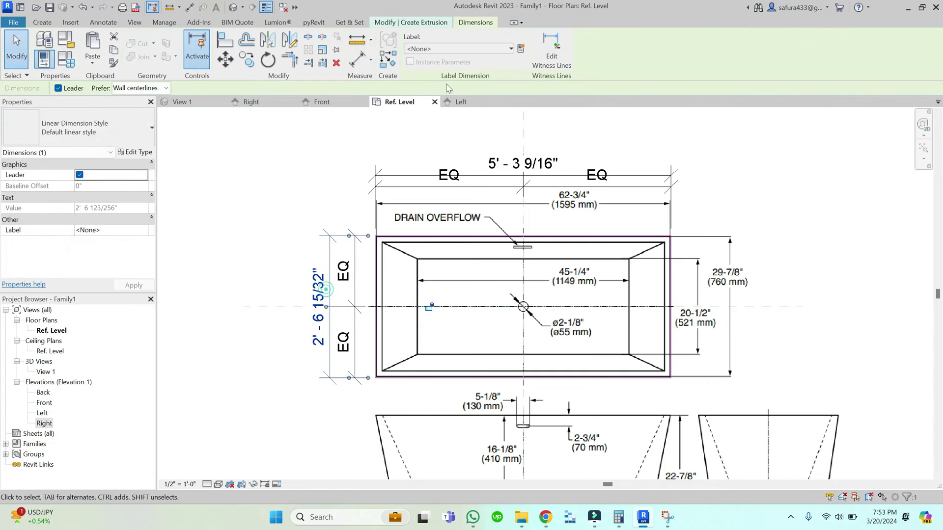
pyautogui.click(449, 49)
pyautogui.click(452, 130)
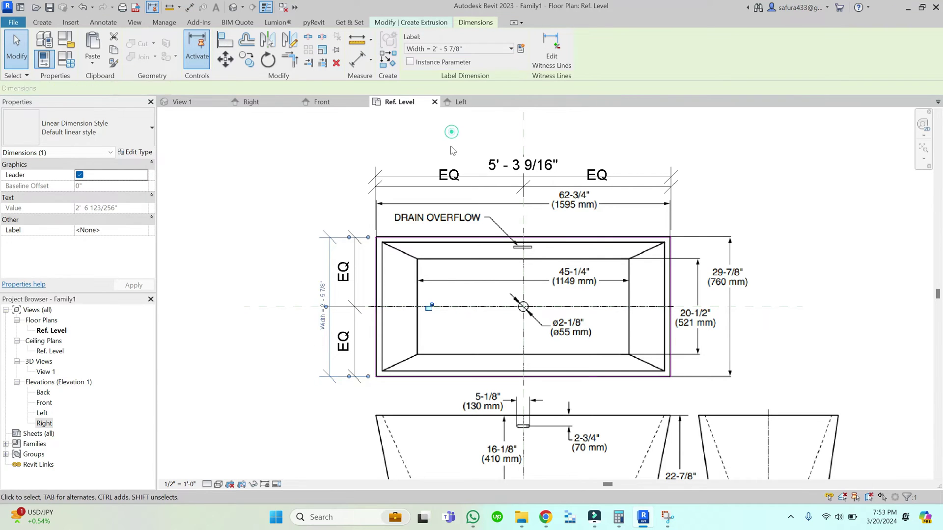
pyautogui.click(463, 174)
pyautogui.click(476, 49)
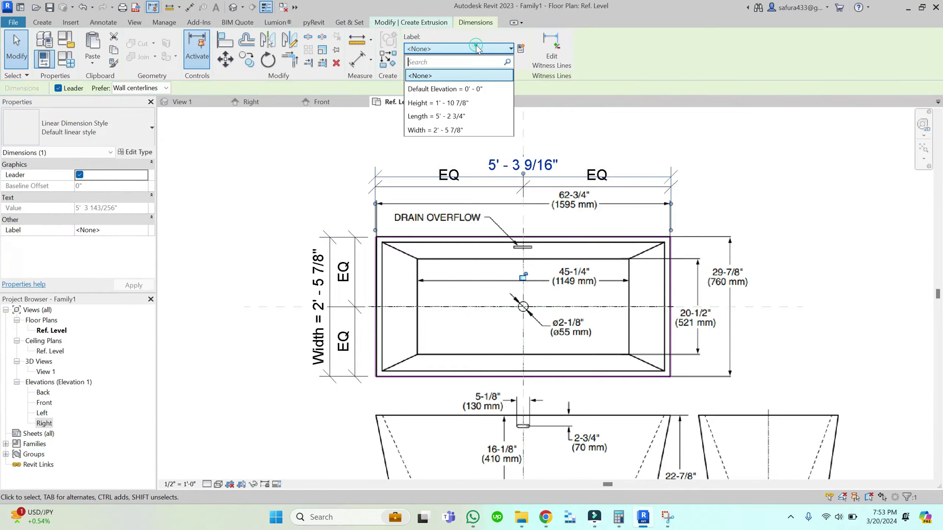
pyautogui.click(466, 117)
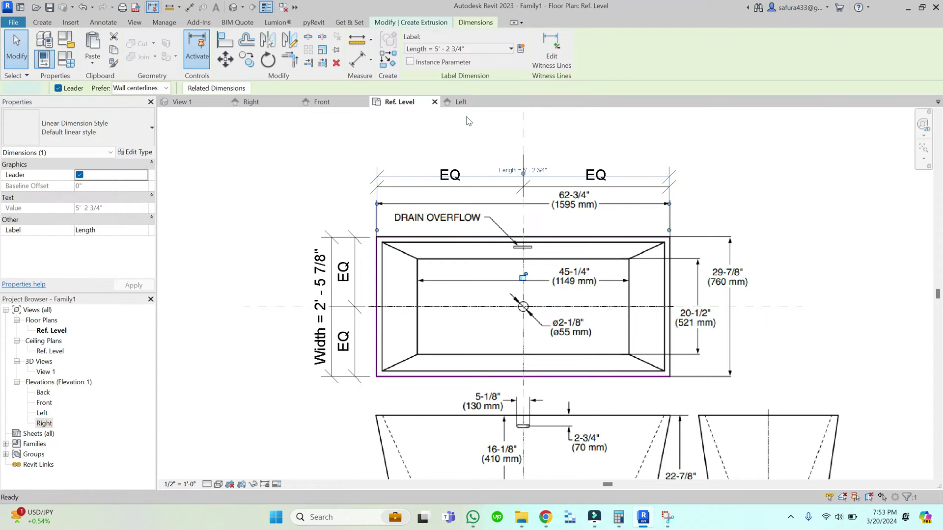
pyautogui.press('Escape')
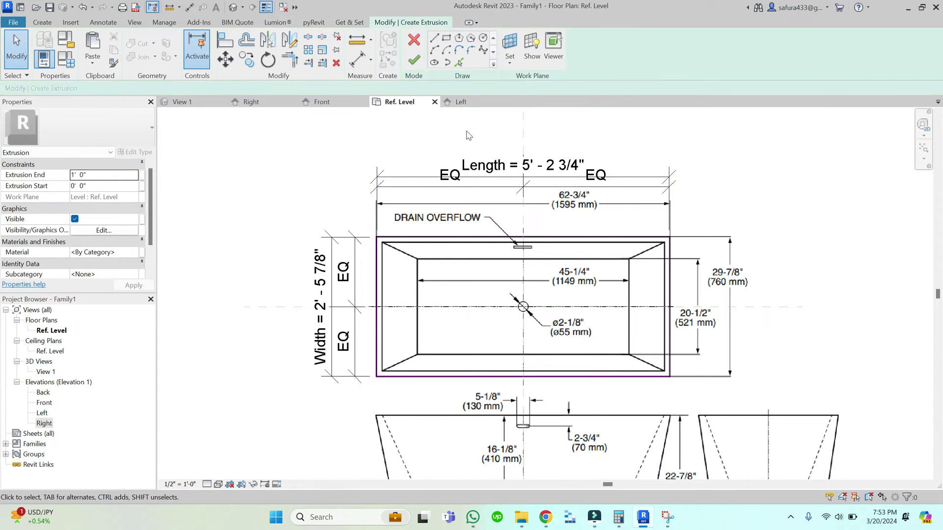
# Step: Finish the tub extrusion in the Front elevation and raise its top to the tub rim
pyautogui.click(338, 104)
pyautogui.scroll(3, 373, 359)
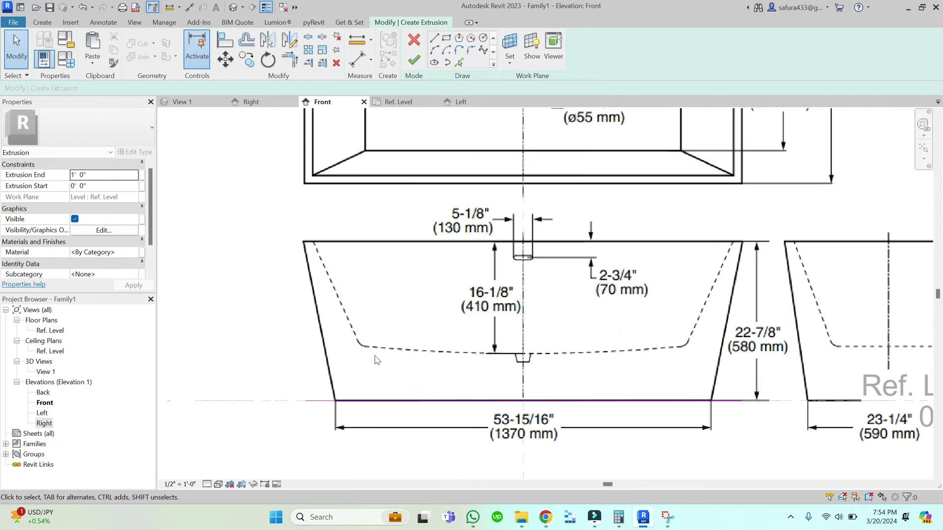
pyautogui.click(417, 61)
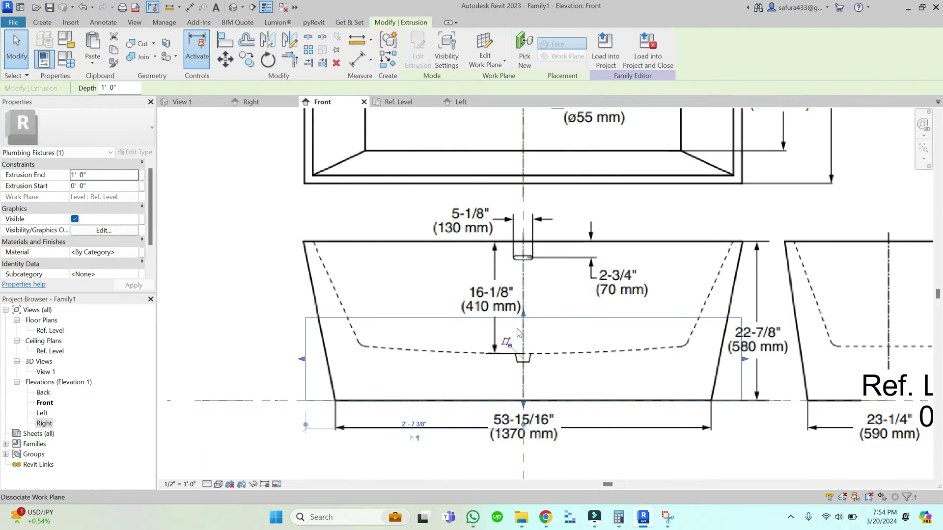
pyautogui.moveTo(523, 316); pyautogui.dragTo(523, 243)
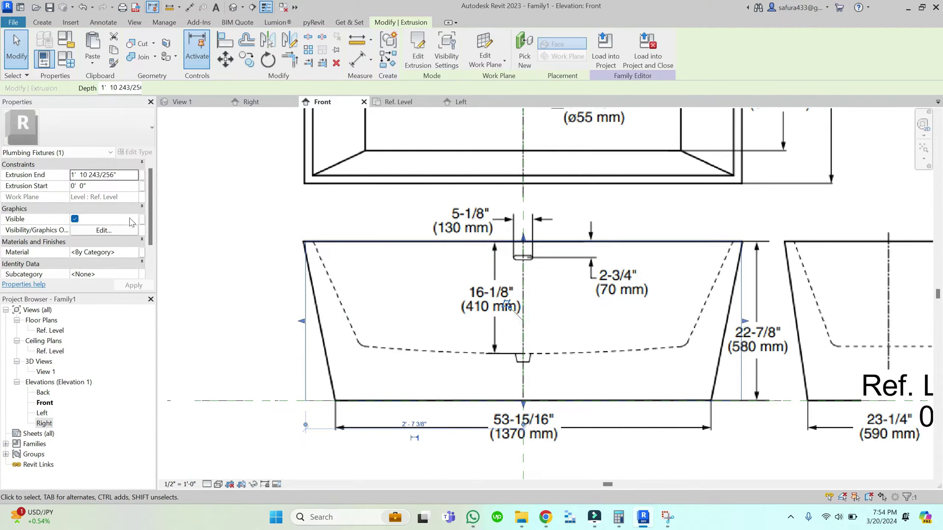
# Step: Associate the extrusion's Extrusion End with the Height parameter
pyautogui.click(142, 175)
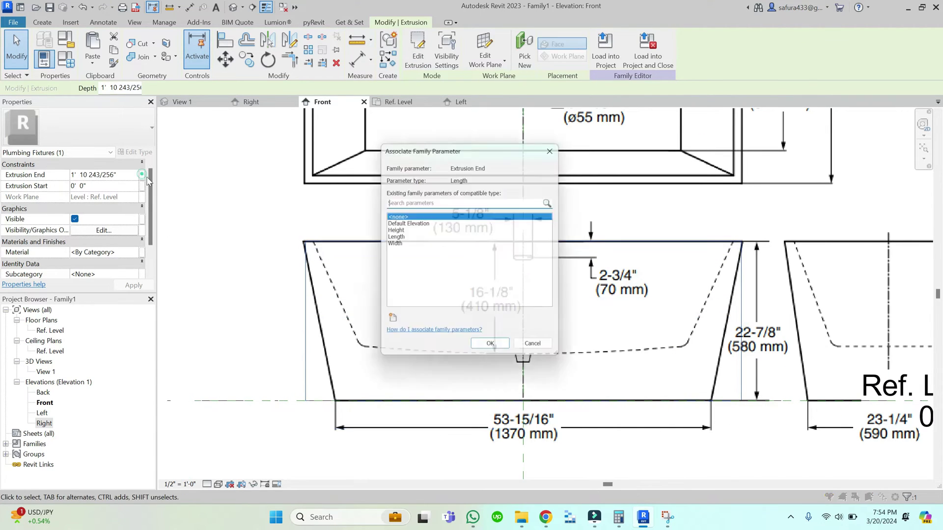
pyautogui.doubleClick(398, 237)
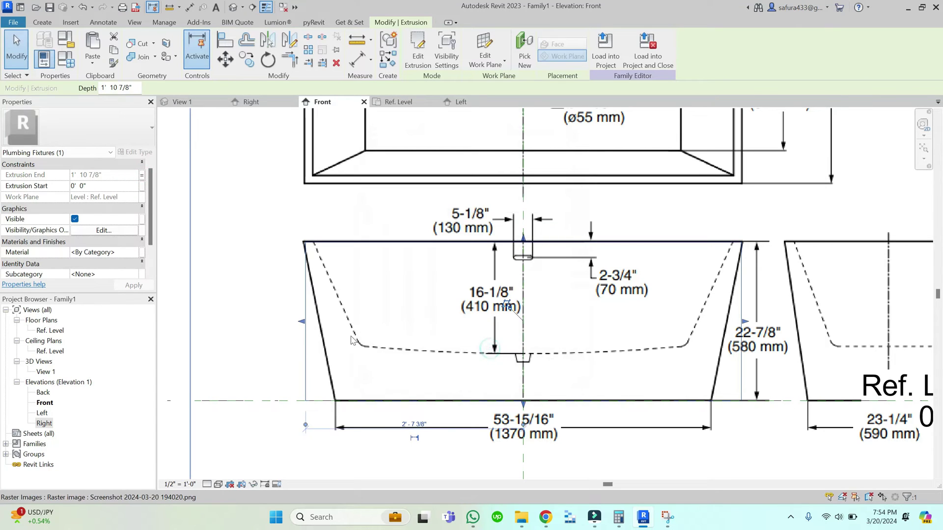
pyautogui.press('Escape')
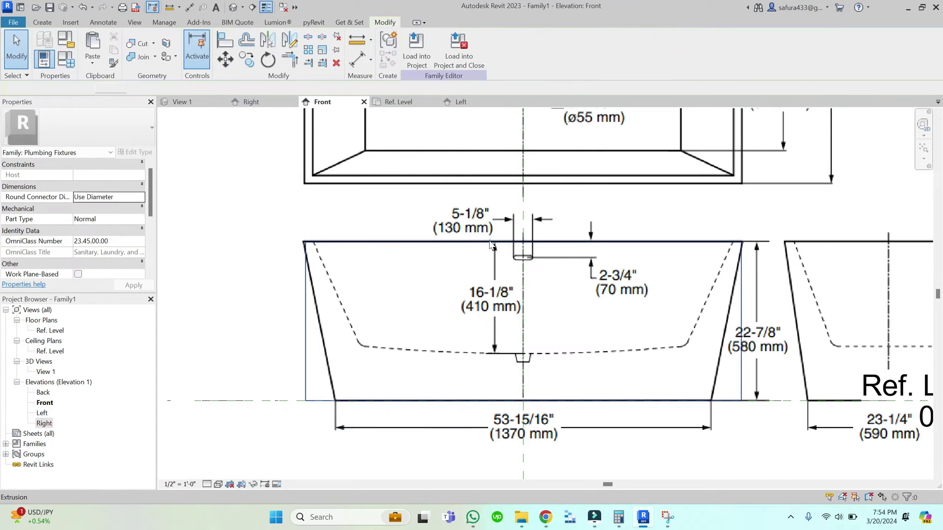
pyautogui.click(490, 242)
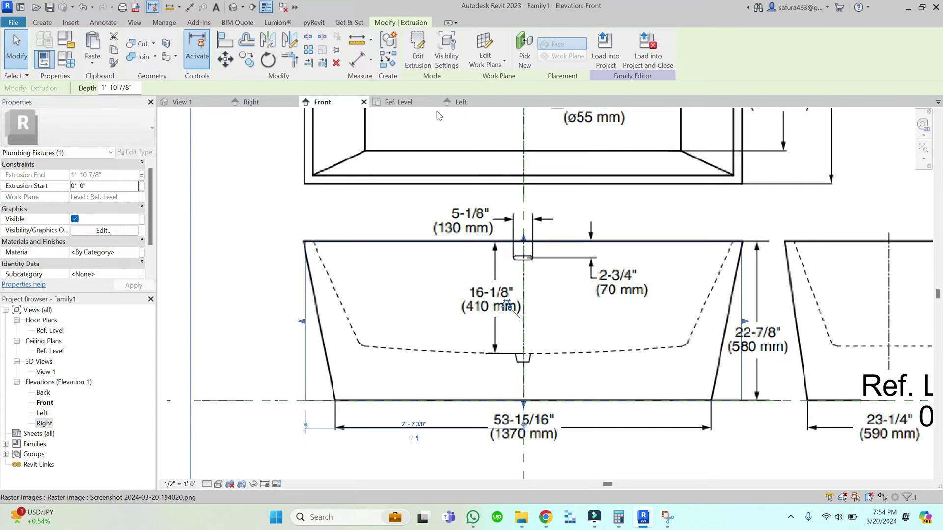
pyautogui.press('Escape')
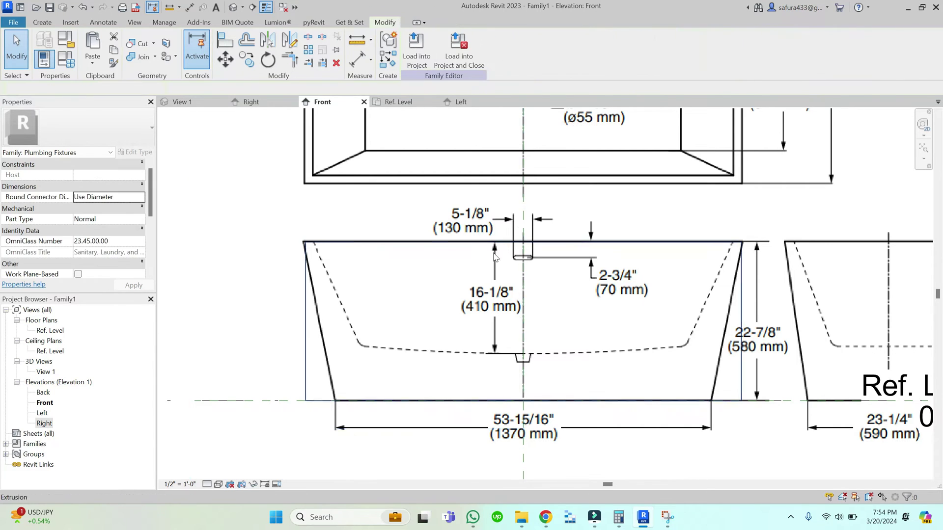
pyautogui.scroll(-1, 568, 315)
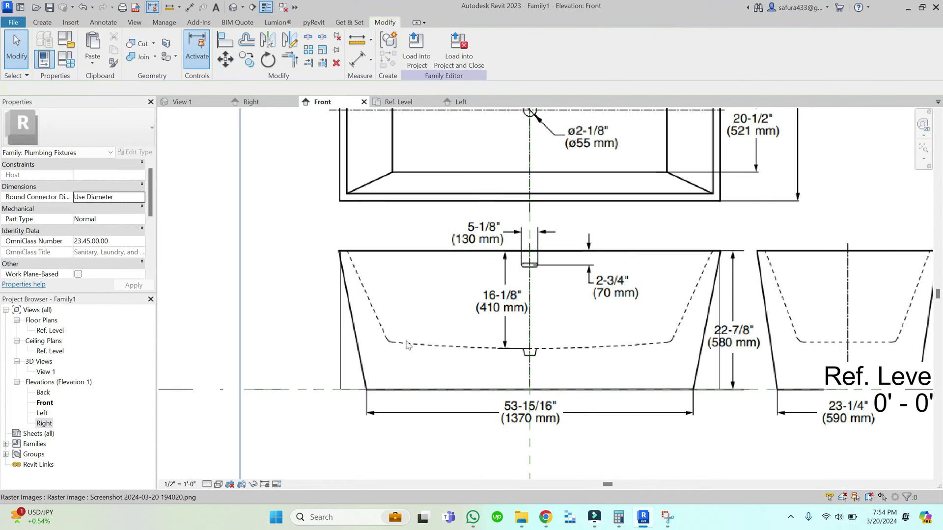
# Step: Sketch a tapered void extrusion outline at one end of the tub
pyautogui.click(49, 23)
pyautogui.click(211, 49)
pyautogui.click(236, 82)
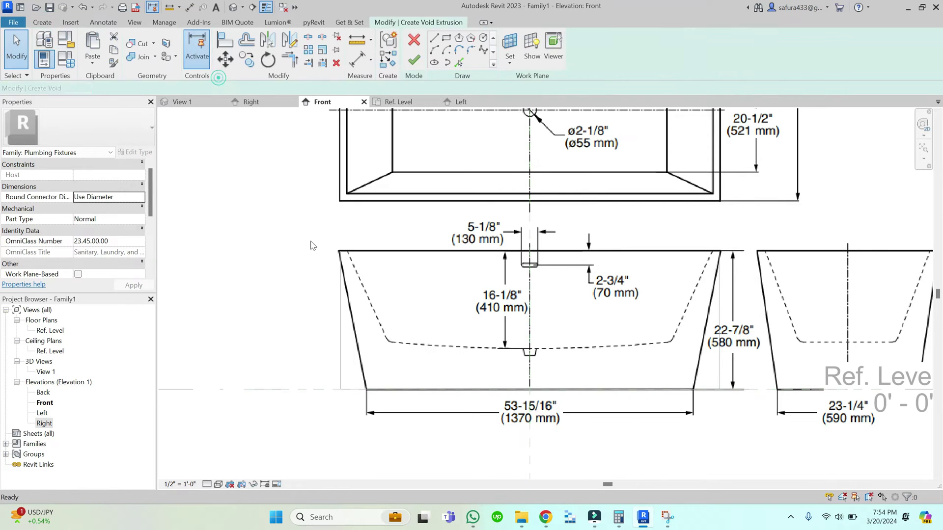
pyautogui.scroll(2, 346, 273)
pyautogui.click(335, 237)
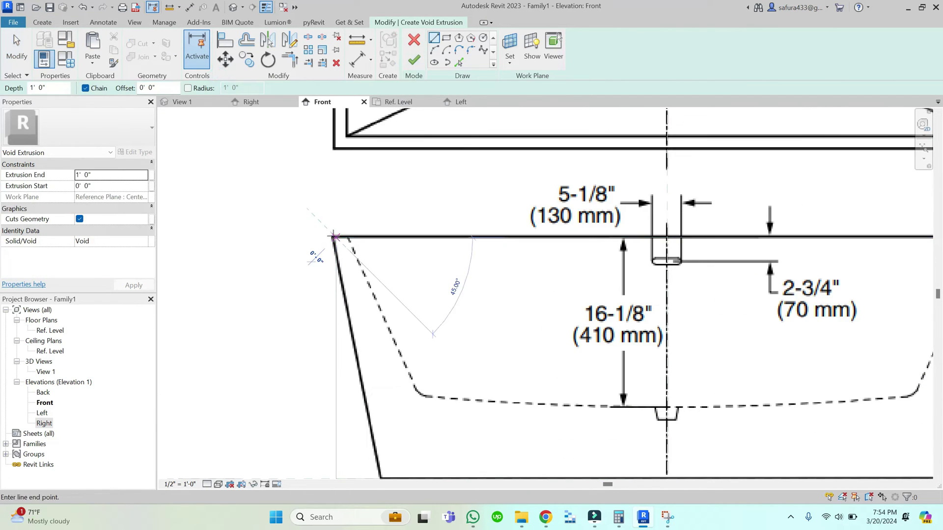
pyautogui.scroll(-2, 335, 237)
pyautogui.scroll(4, 366, 431)
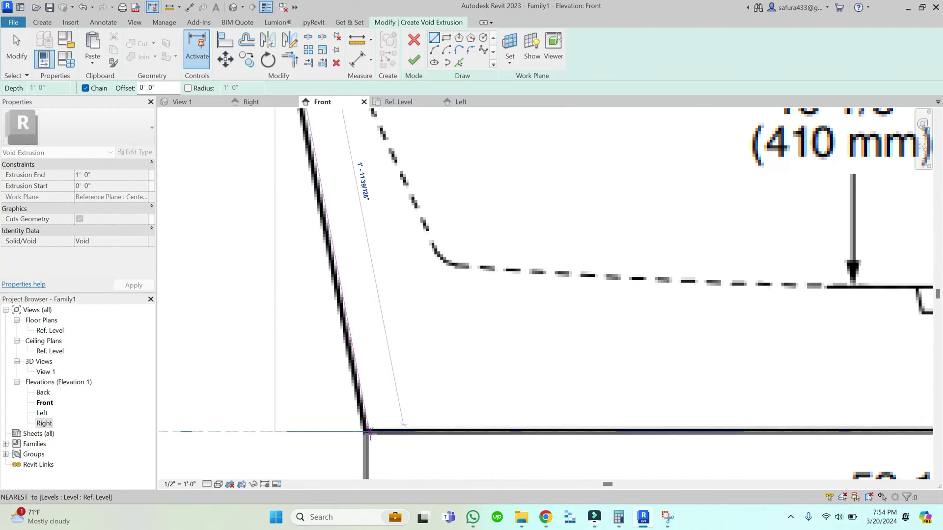
pyautogui.click(368, 431)
pyautogui.scroll(-3, 369, 431)
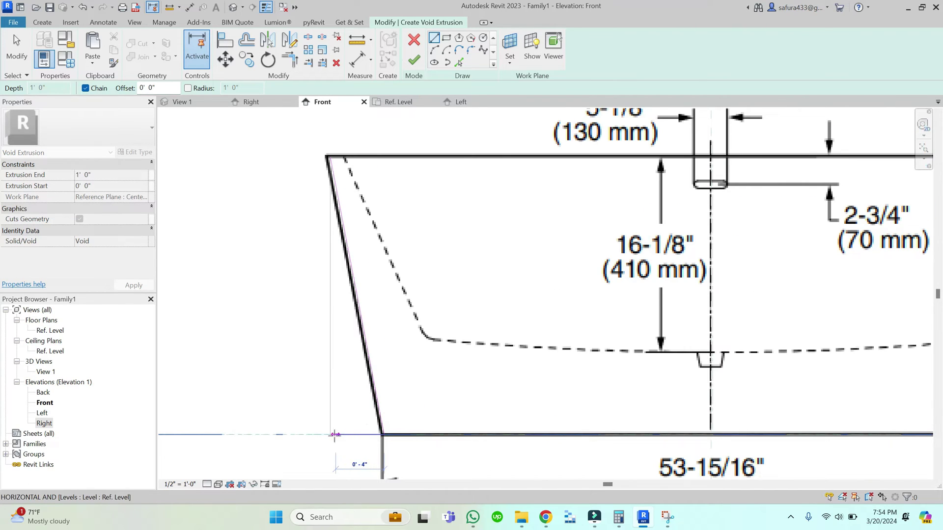
pyautogui.click(330, 434)
pyautogui.click(326, 157)
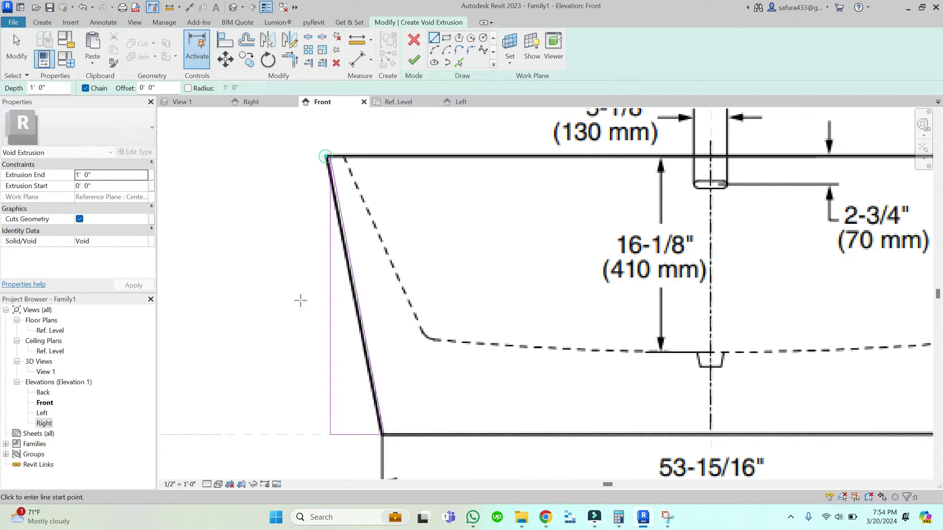
pyautogui.scroll(-3, 300, 300)
pyautogui.press('Escape')
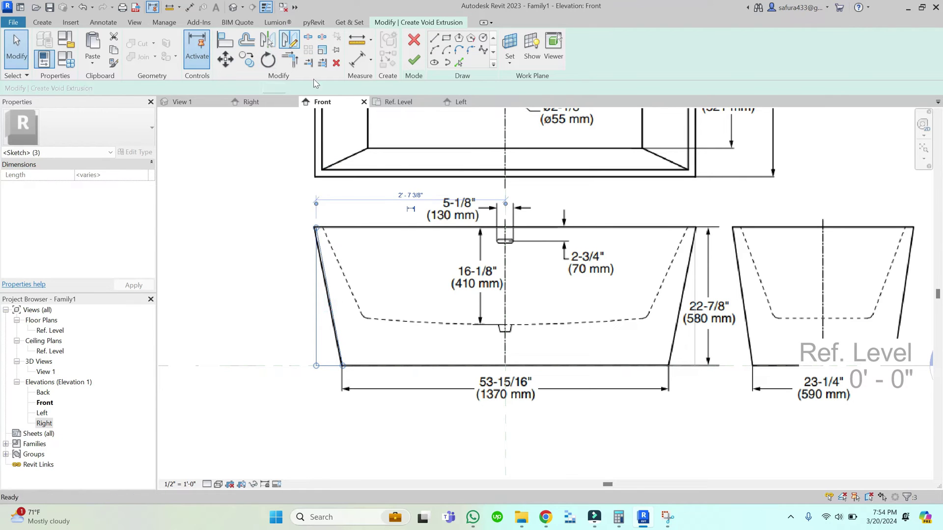
# Step: Mirror the void outline across the tub centre, finish and stretch it, then view in 3D
pyautogui.click(504, 200)
pyautogui.click(508, 255)
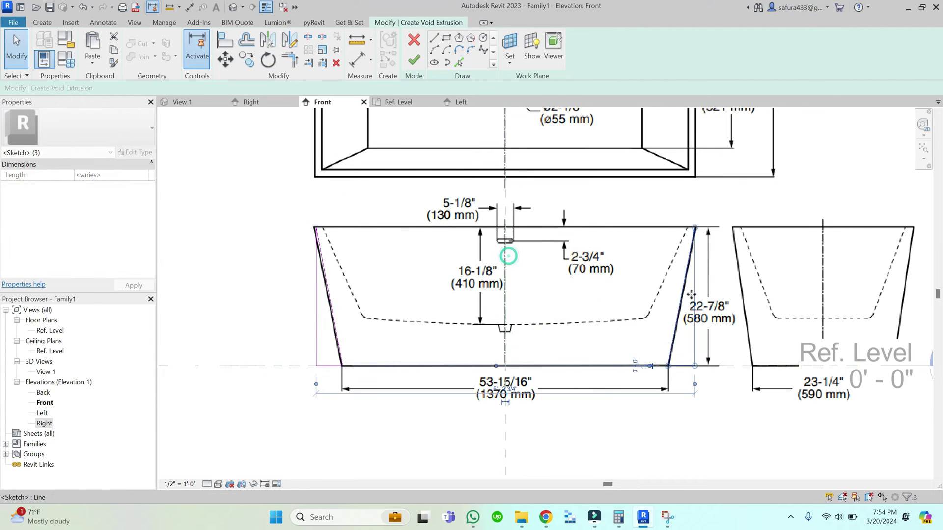
pyautogui.click(454, 161)
pyautogui.click(400, 102)
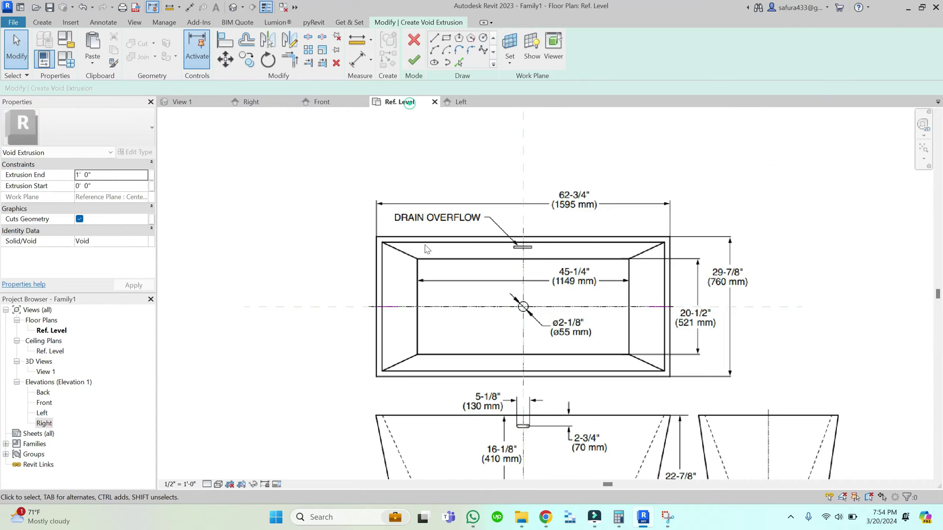
pyautogui.scroll(1, 511, 258)
pyautogui.click(414, 61)
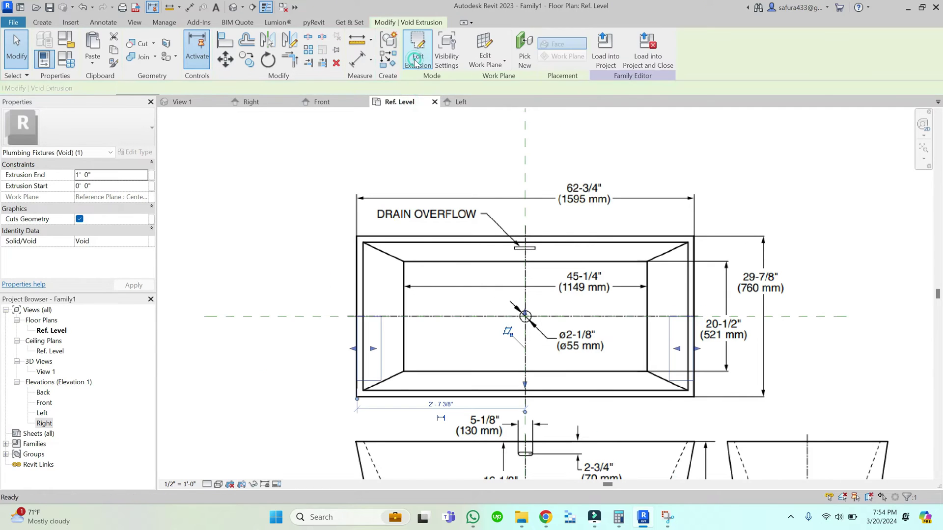
pyautogui.moveTo(532, 327); pyautogui.dragTo(525, 236)
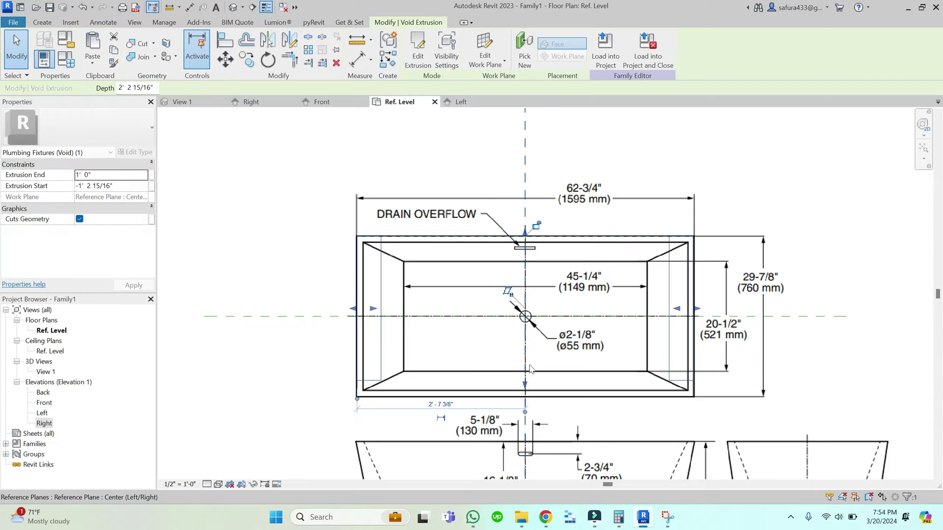
pyautogui.click(316, 237)
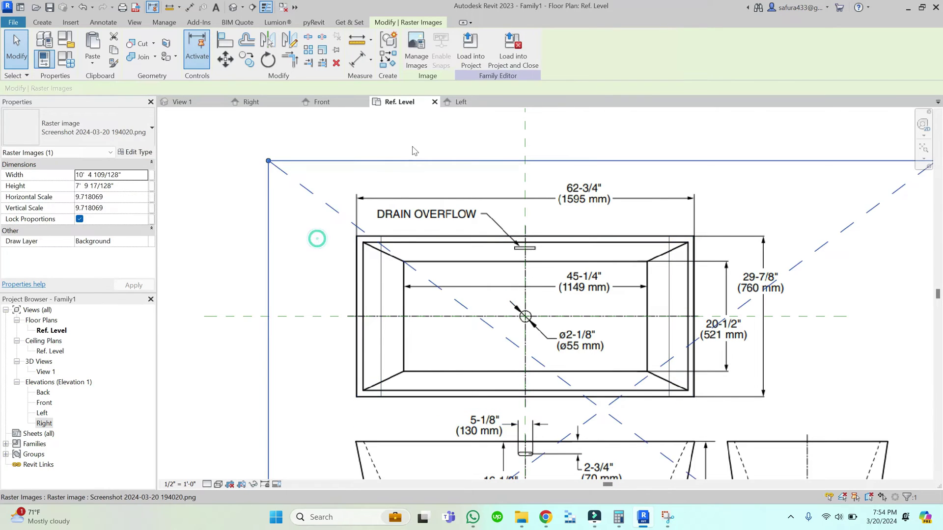
pyautogui.press('Escape')
pyautogui.click(187, 101)
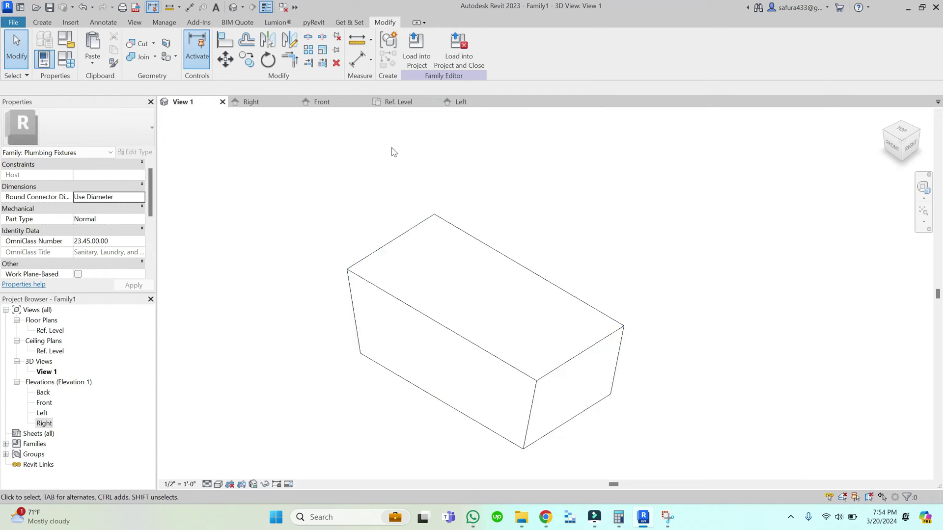
# Step: Go to the Left elevation and start a void extrusion
pyautogui.click(389, 101)
pyautogui.click(461, 102)
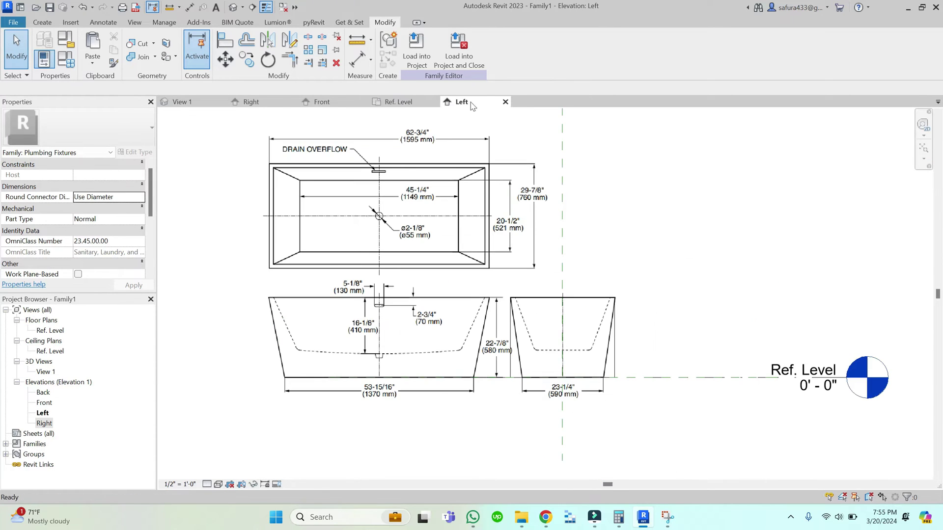
pyautogui.scroll(5, 304, 292)
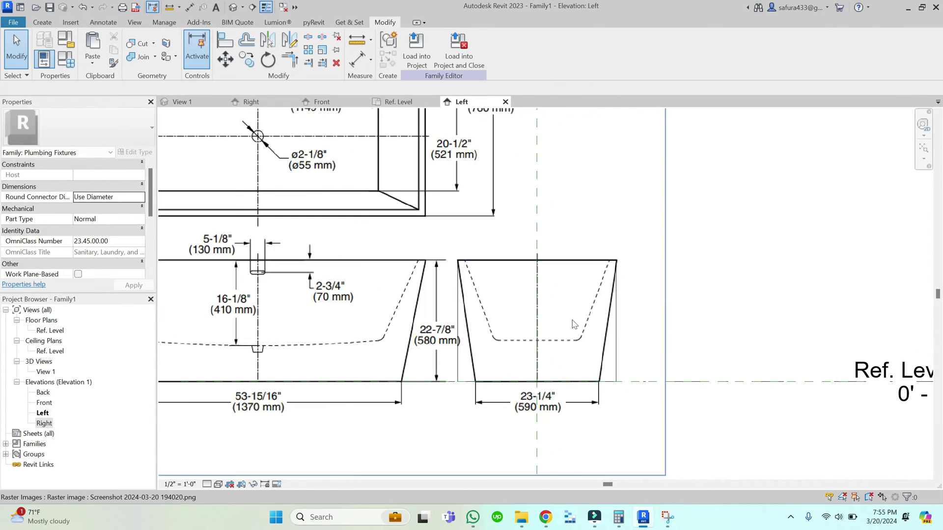
pyautogui.click(42, 22)
pyautogui.click(211, 59)
pyautogui.click(220, 83)
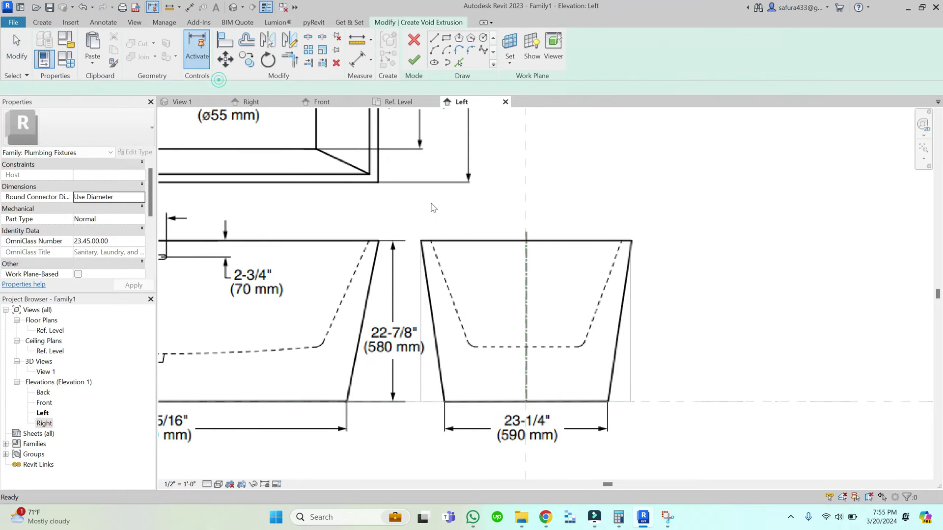
# Step: Sketch a triangular wedge outline from the box's top-left corner to the tub's bottom-left corner
pyautogui.click(421, 241)
pyautogui.scroll(10, 432, 392)
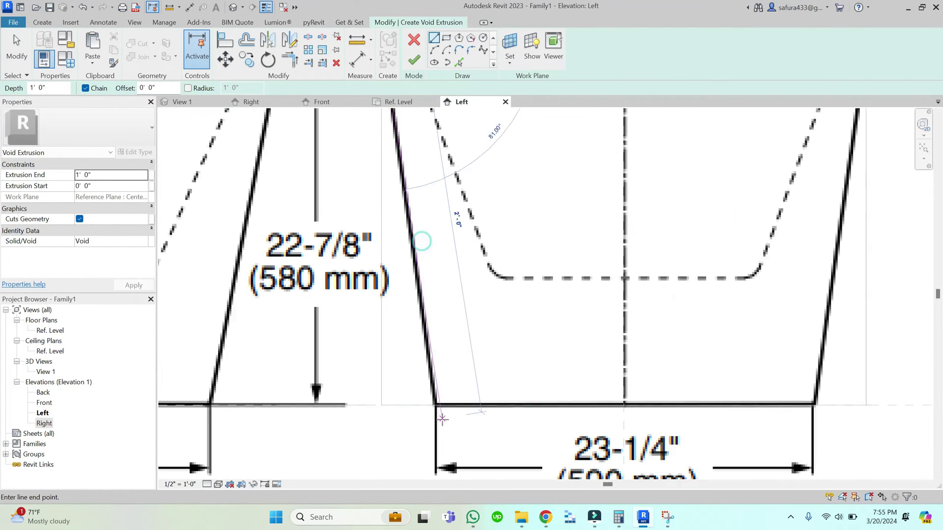
pyautogui.click(426, 397)
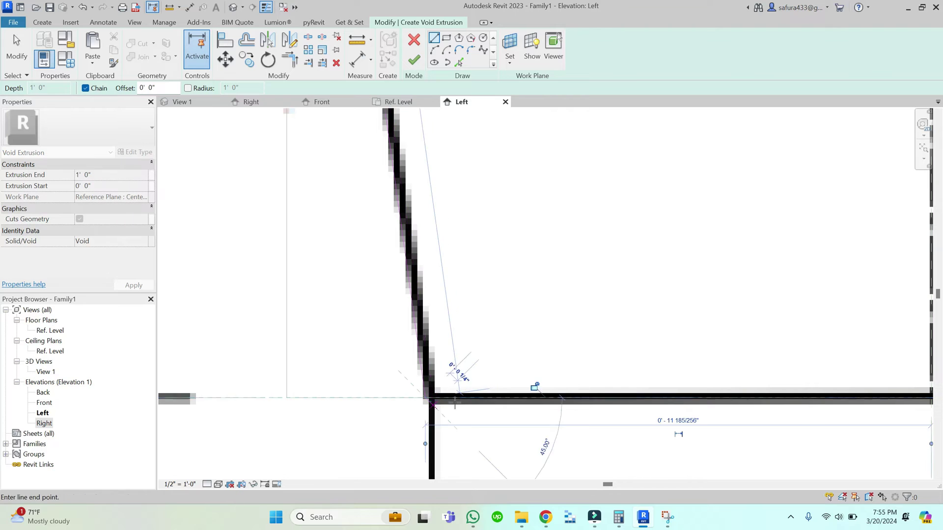
pyautogui.scroll(-5, 428, 398)
pyautogui.scroll(-3, 361, 413)
pyautogui.click(362, 416)
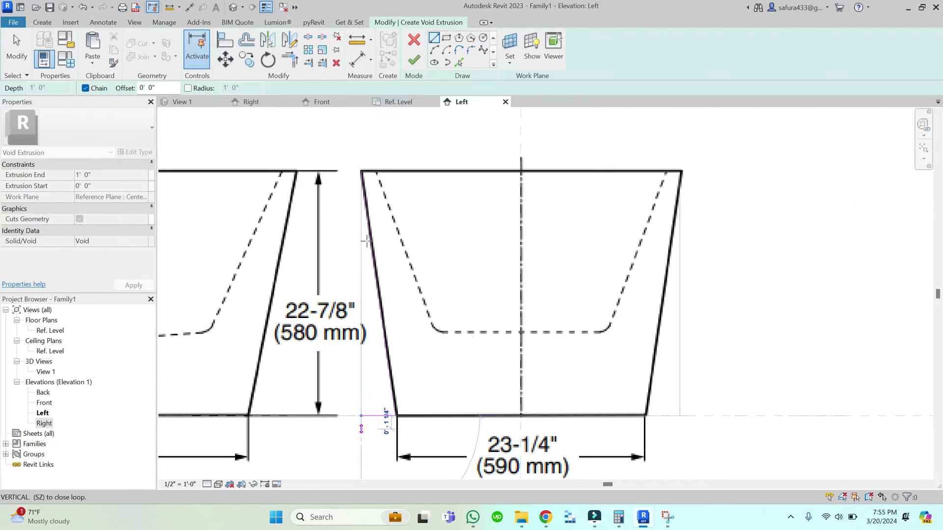
pyautogui.click(361, 173)
pyautogui.press('Escape')
pyautogui.press('Escape')
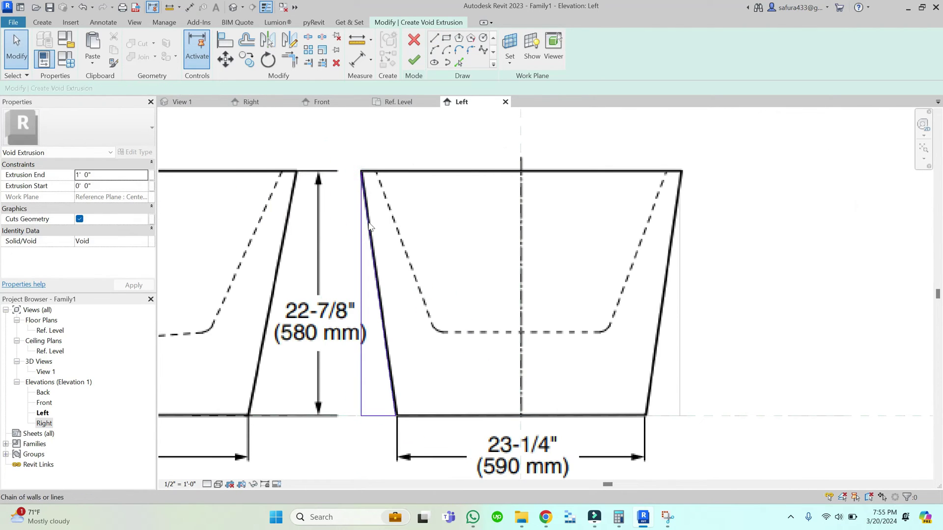
# Step: Mirror the wedge about the centre plane onto the tub's right side
pyautogui.click(370, 227)
pyautogui.click(290, 39)
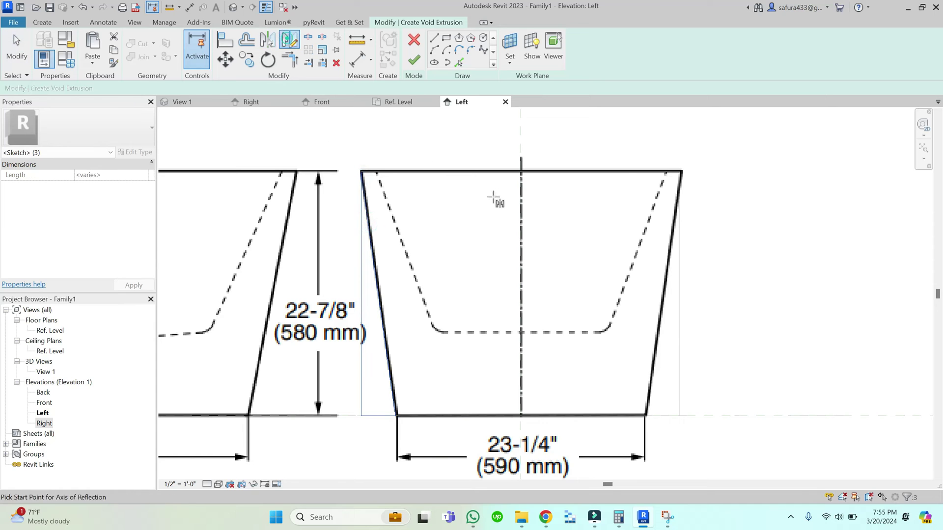
pyautogui.click(522, 181)
pyautogui.click(522, 414)
# Step: Finish the void extrusion and stretch the wedges across the tub's full length in plan
pyautogui.click(398, 102)
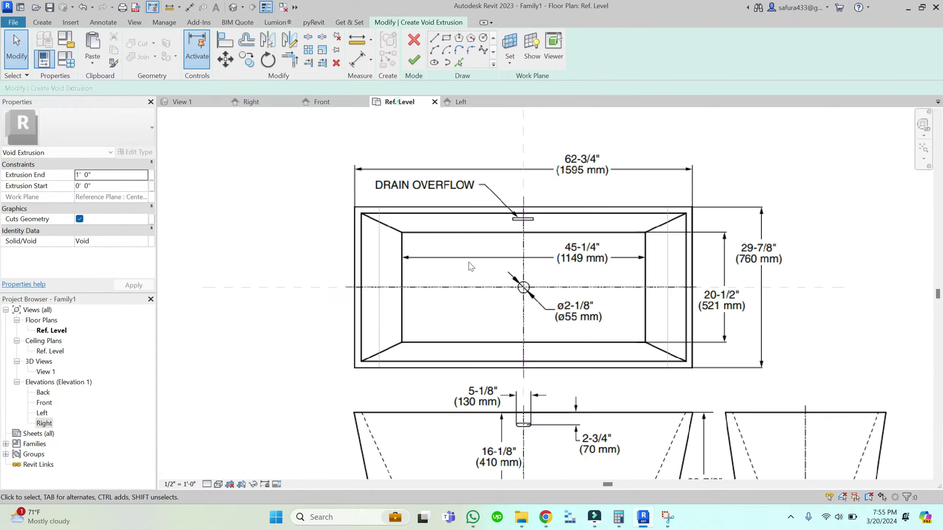
pyautogui.click(415, 61)
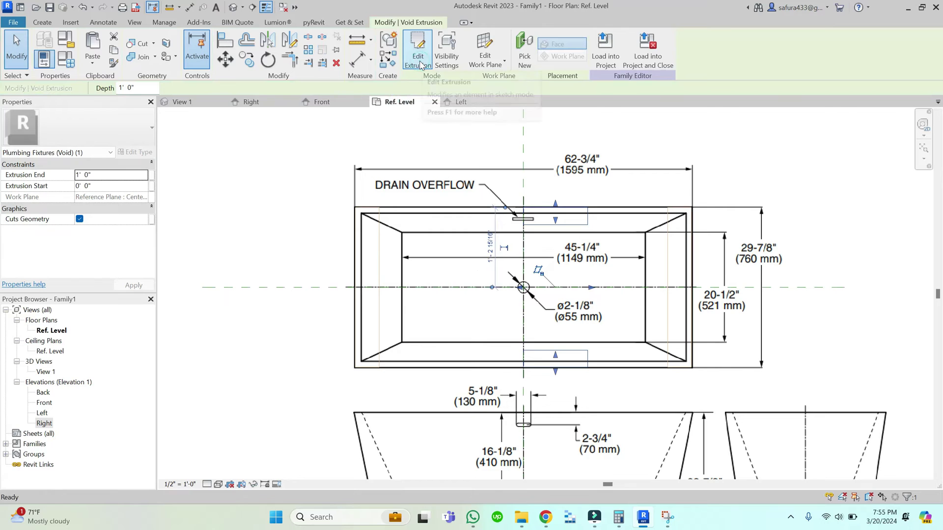
pyautogui.moveTo(522, 287); pyautogui.dragTo(350, 287)
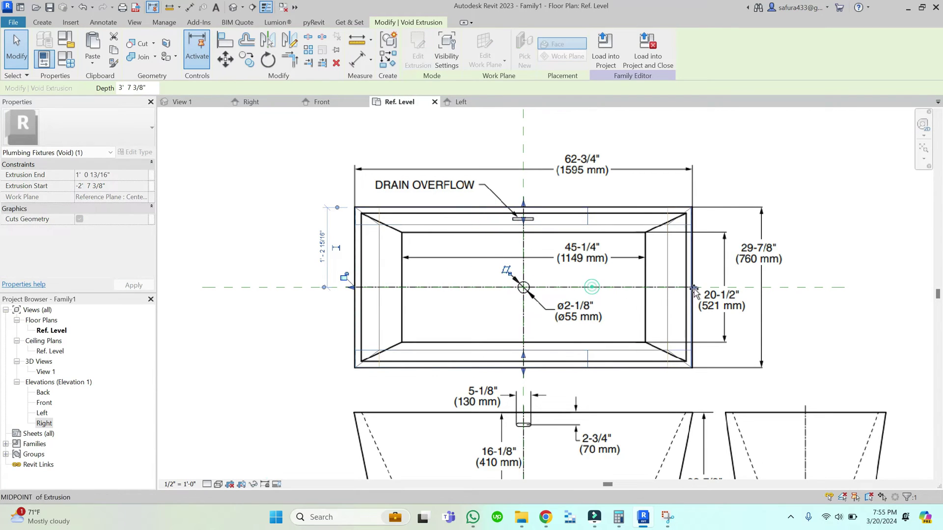
pyautogui.click(382, 109)
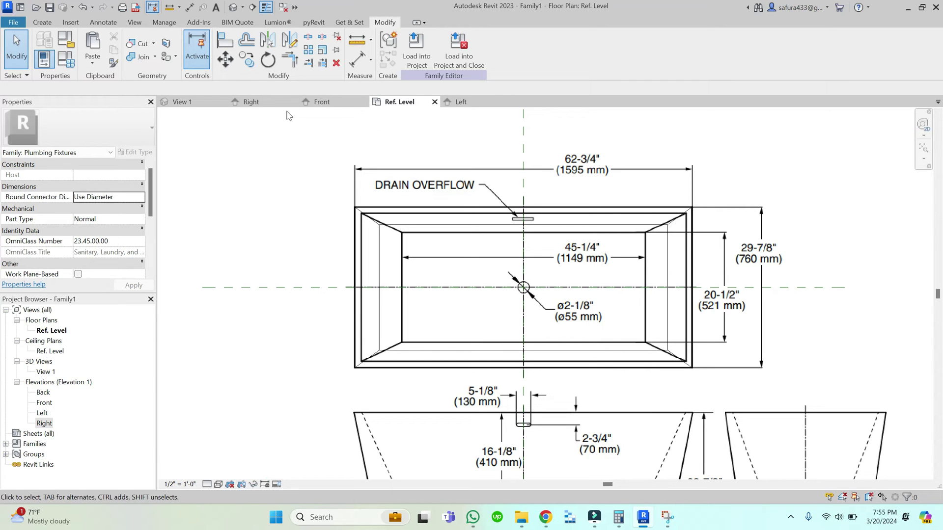
pyautogui.click(181, 102)
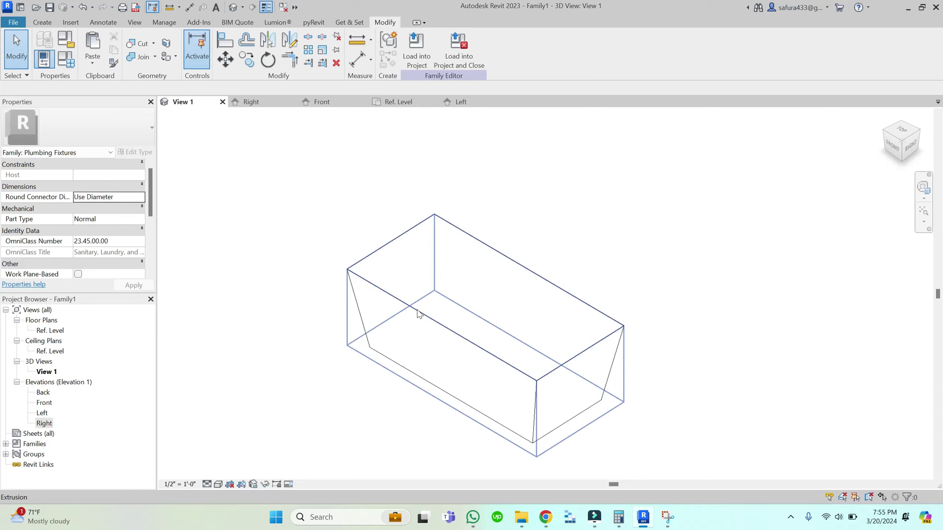
# Step: Inspect the void in 3D, then open the Front elevation and zoom to the drain area
pyautogui.click(418, 255)
pyautogui.click(629, 239)
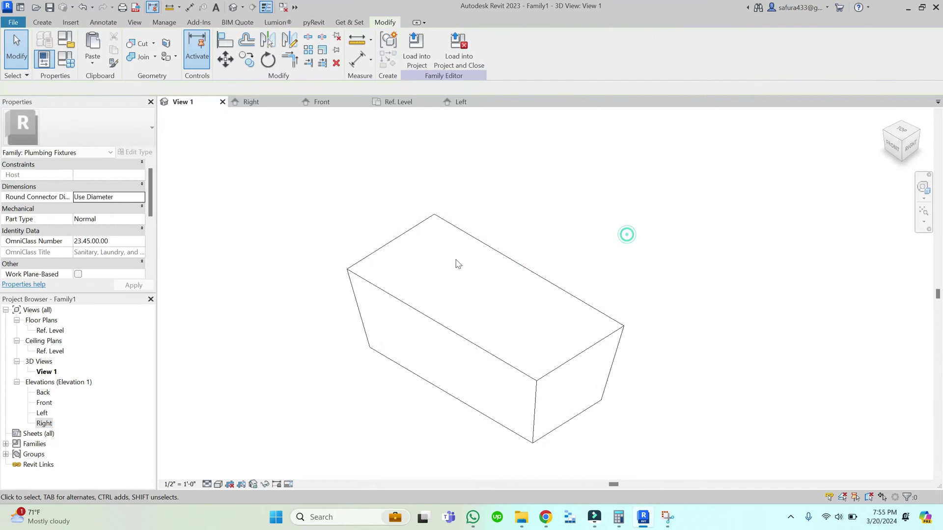
pyautogui.click(400, 102)
pyautogui.click(402, 107)
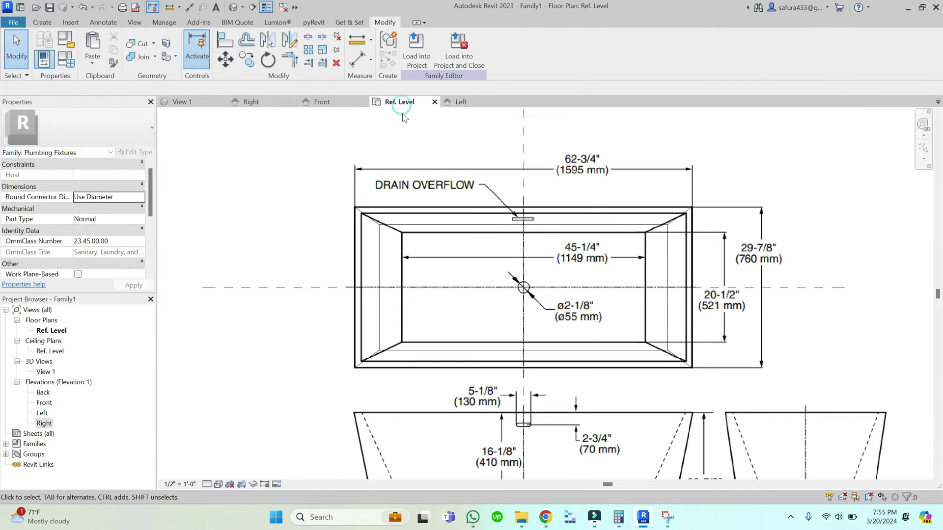
pyautogui.click(340, 103)
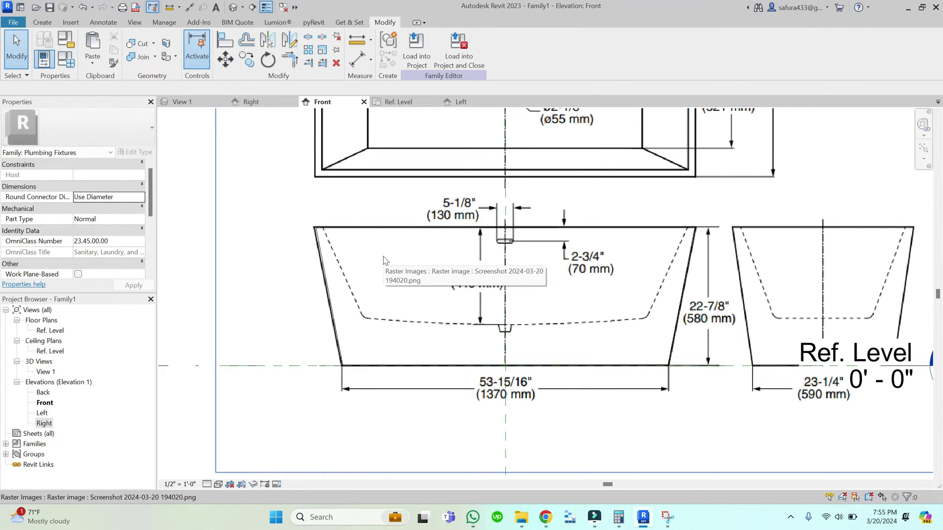
pyautogui.scroll(-2, 630, 308)
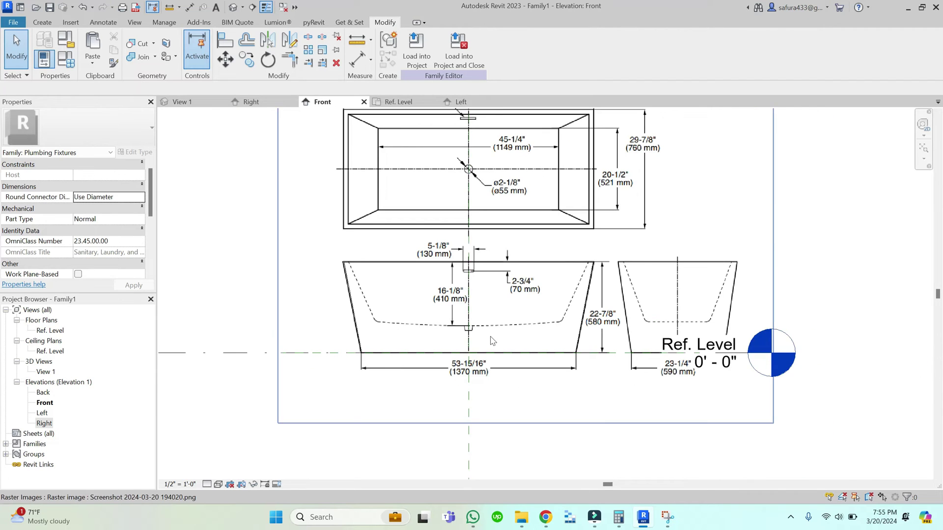
pyautogui.scroll(2, 491, 340)
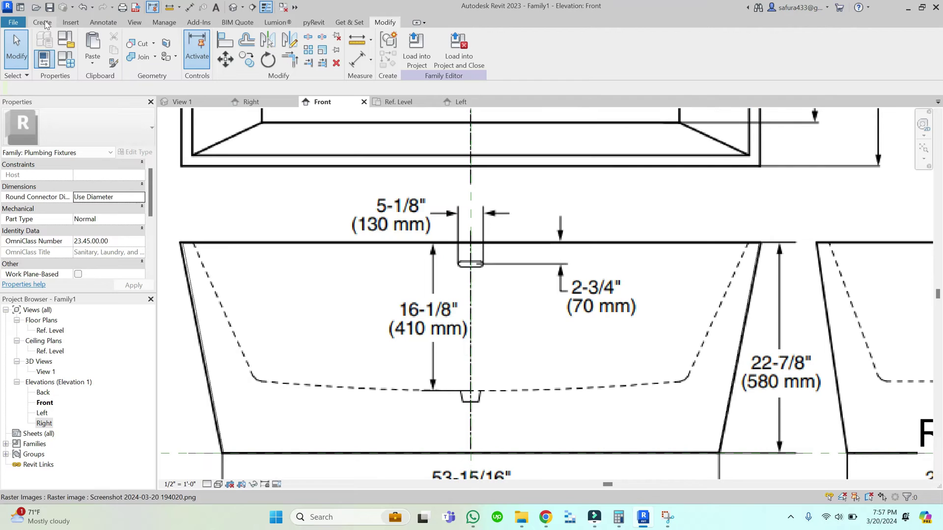
# Step: Start a swept blend with a vertical path from the tub's top edge down to above the drain
pyautogui.click(42, 23)
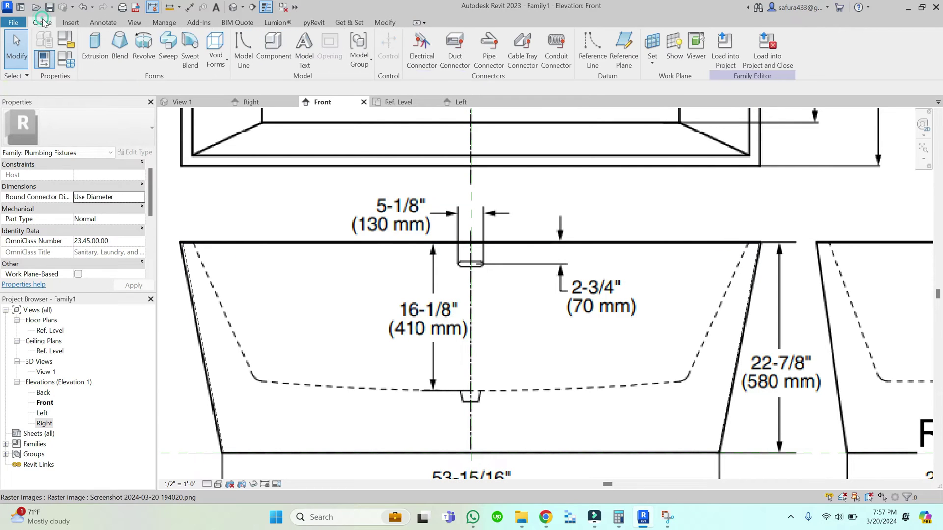
pyautogui.click(190, 58)
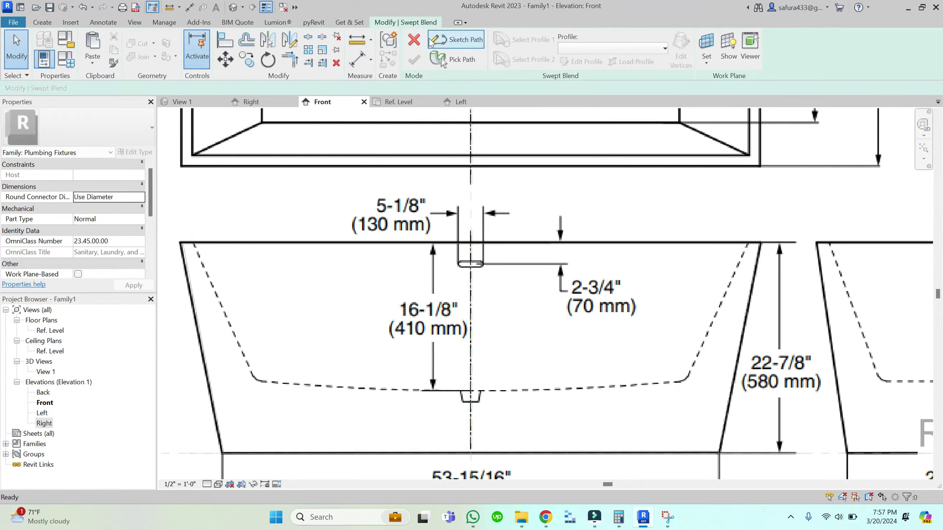
pyautogui.click(431, 41)
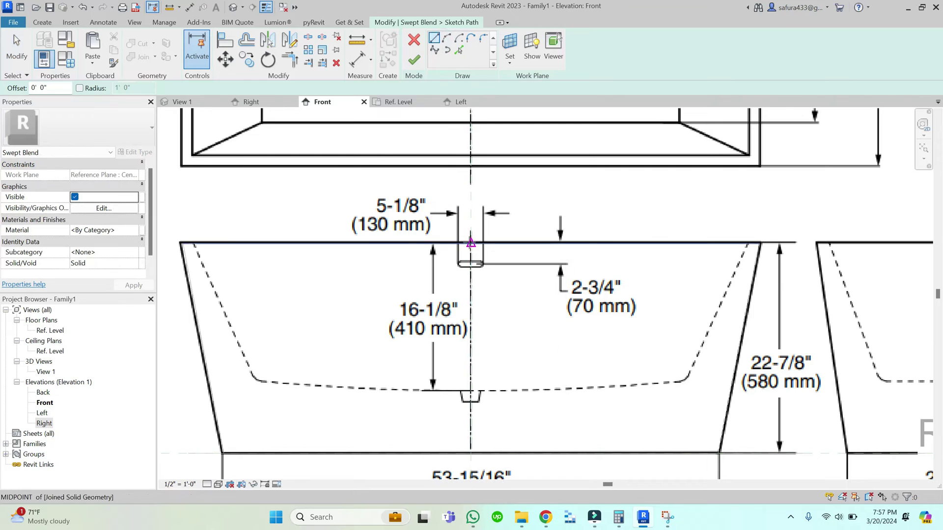
pyautogui.click(469, 242)
pyautogui.scroll(3, 470, 366)
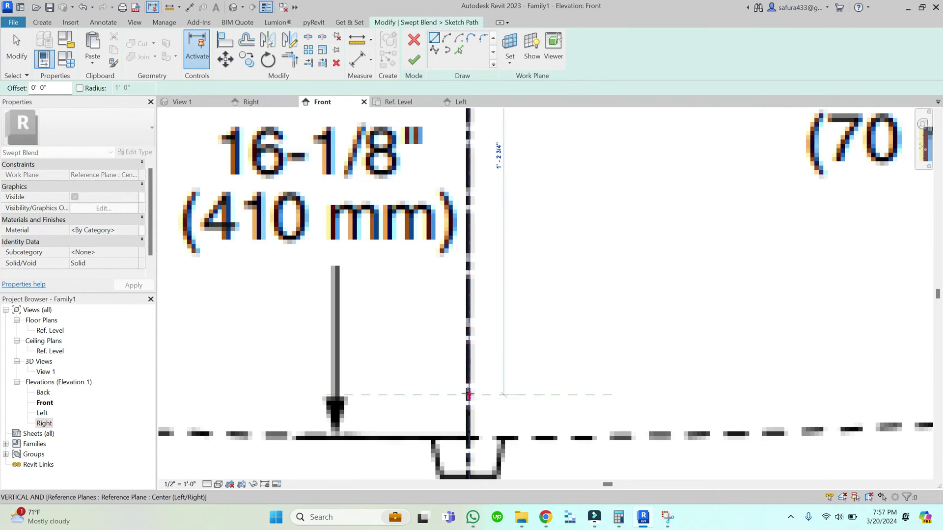
pyautogui.scroll(-2, 471, 373)
pyautogui.scroll(-2, 473, 386)
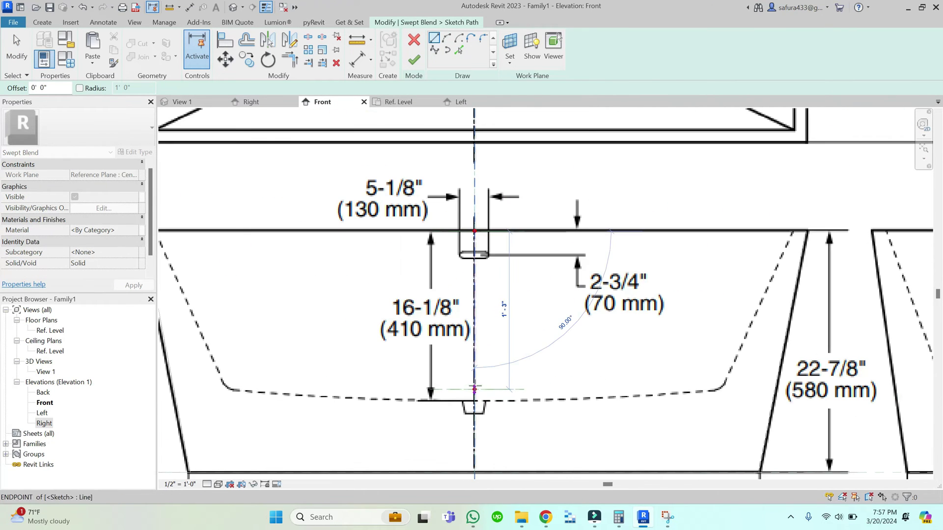
pyautogui.click(474, 389)
pyautogui.press('Escape')
pyautogui.press('Escape')
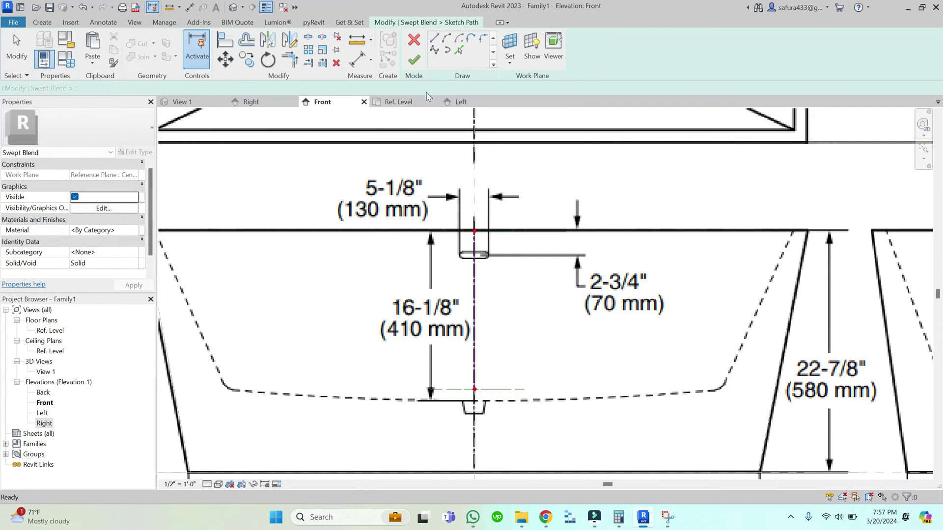
pyautogui.click(414, 61)
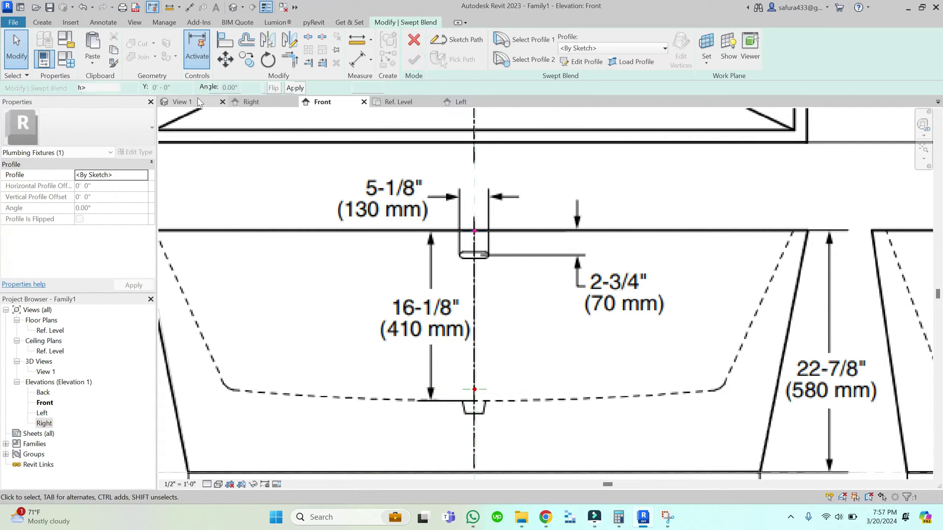
# Step: Edit the first profile in plan as a rectangle with a -1 1/2" offset
pyautogui.click(180, 101)
pyautogui.click(514, 49)
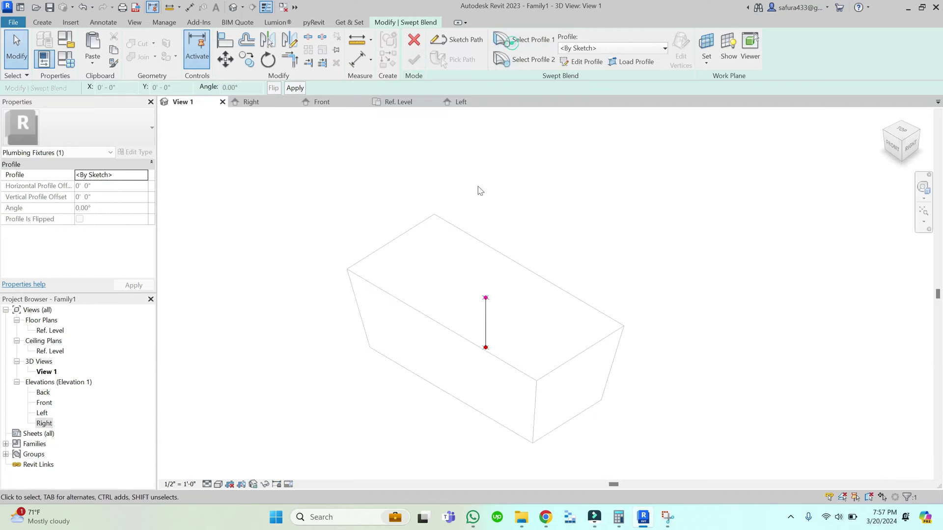
pyautogui.scroll(2, 547, 188)
pyautogui.click(583, 61)
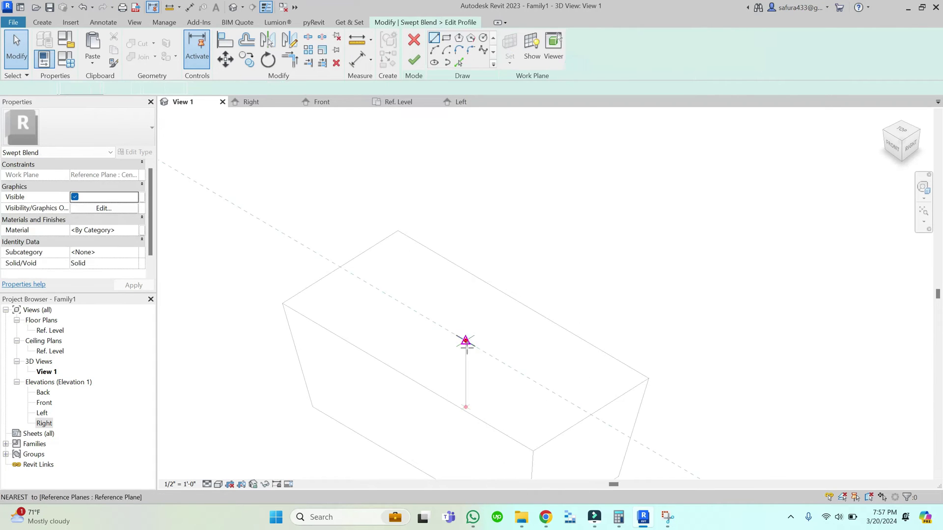
pyautogui.click(392, 102)
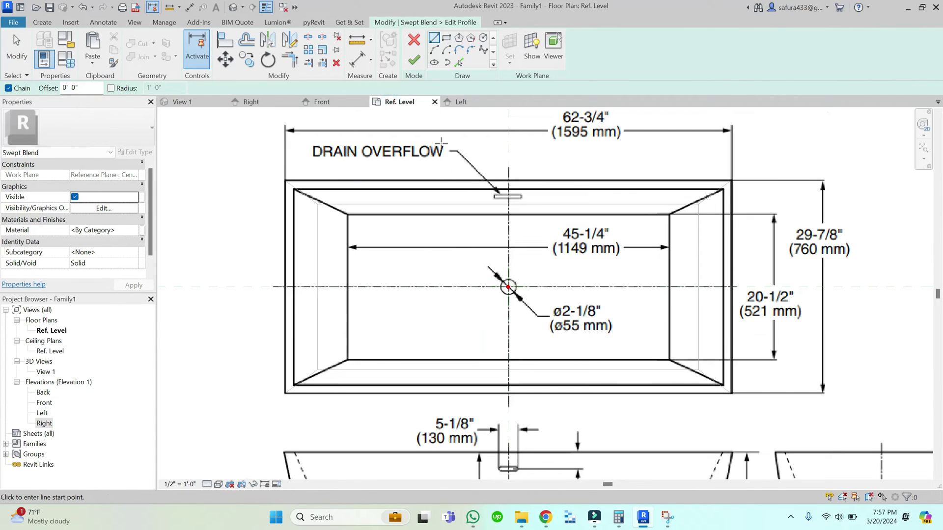
pyautogui.click(446, 38)
pyautogui.scroll(3, 285, 182)
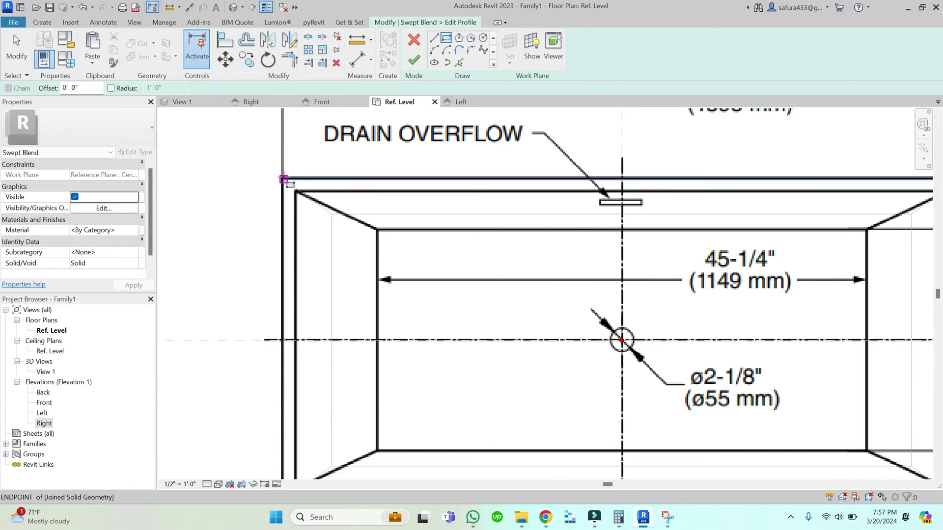
pyautogui.tripleClick(81, 88)
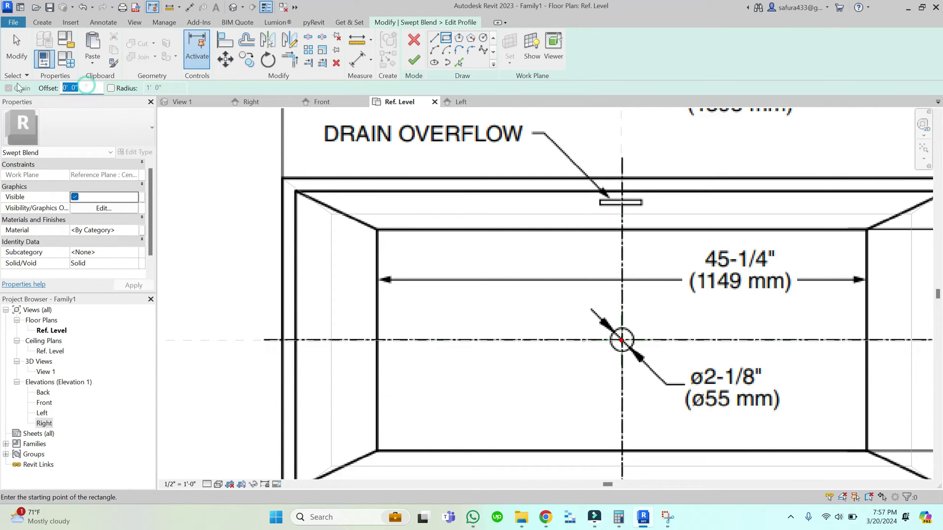
pyautogui.write("-0'  1 1/2")
pyautogui.press('Return')
# Step: Draw the inset rectangle corner to corner on the tub's outer outline and finish the first profile
pyautogui.click(282, 178)
pyautogui.scroll(-3, 283, 178)
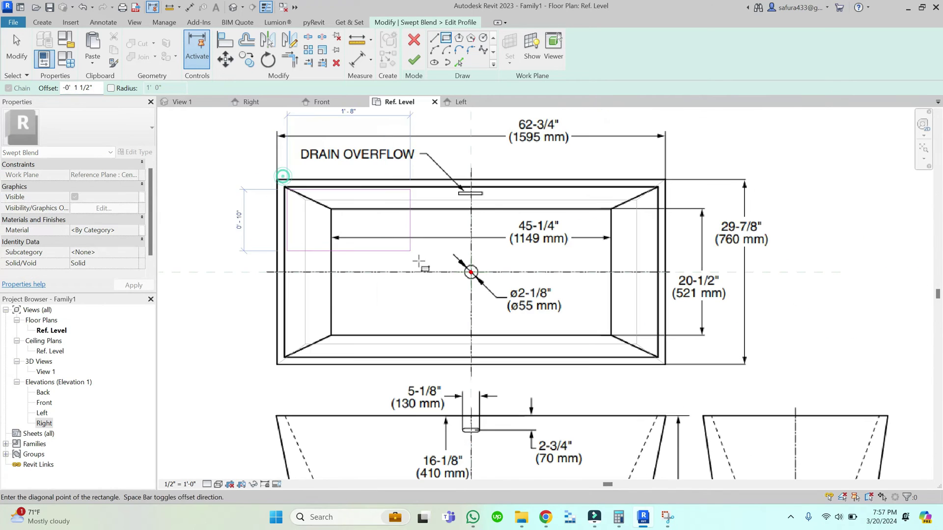
pyautogui.scroll(5, 668, 368)
pyautogui.click(720, 396)
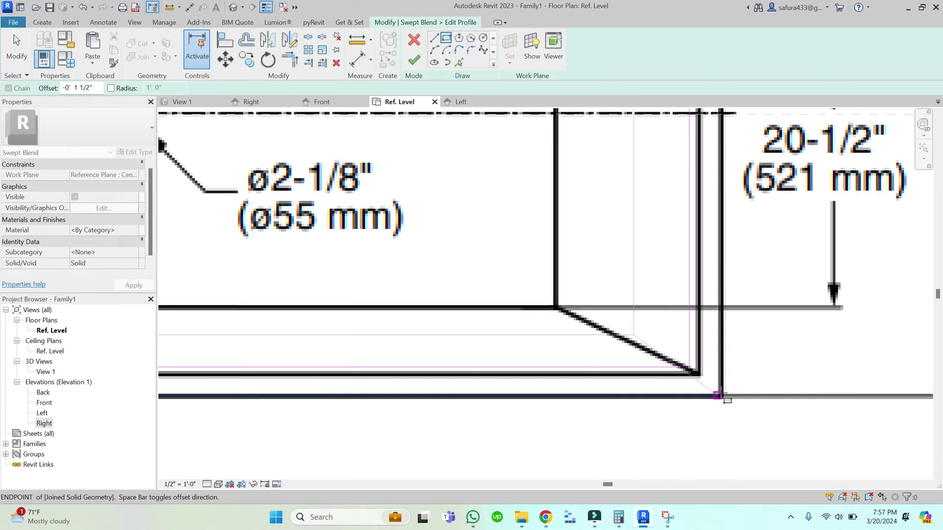
pyautogui.scroll(-4, 778, 425)
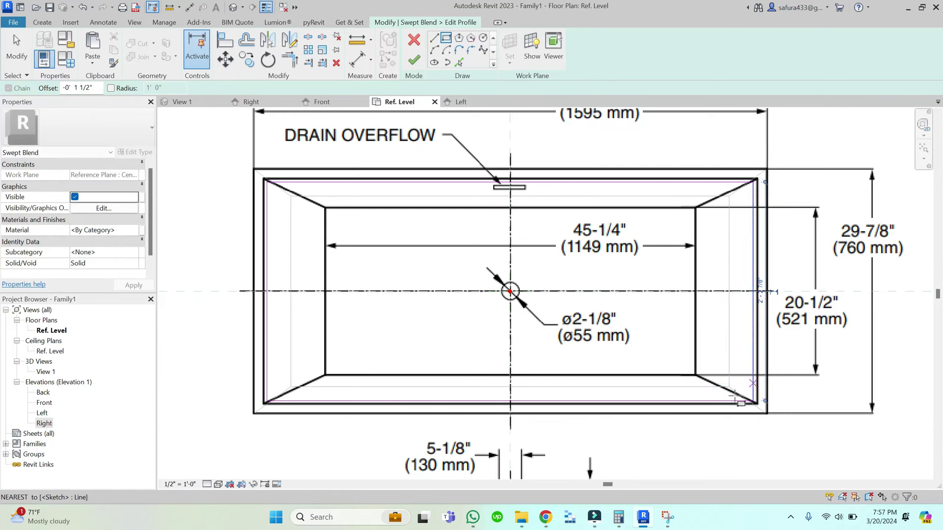
pyautogui.click(414, 60)
pyautogui.click(541, 59)
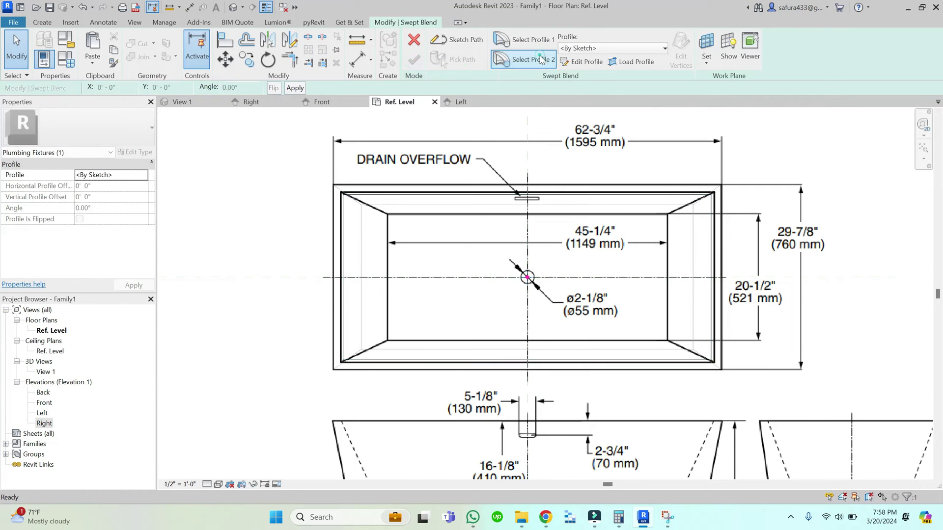
pyautogui.click(178, 102)
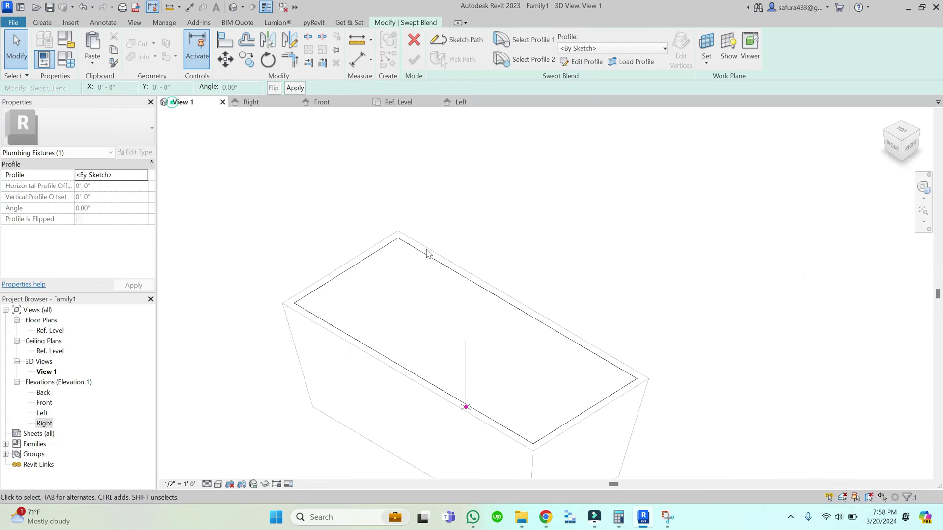
# Step: Sketch the second profile as a rectangle on the basin's inner corners in Ref. Level plan
pyautogui.click(591, 62)
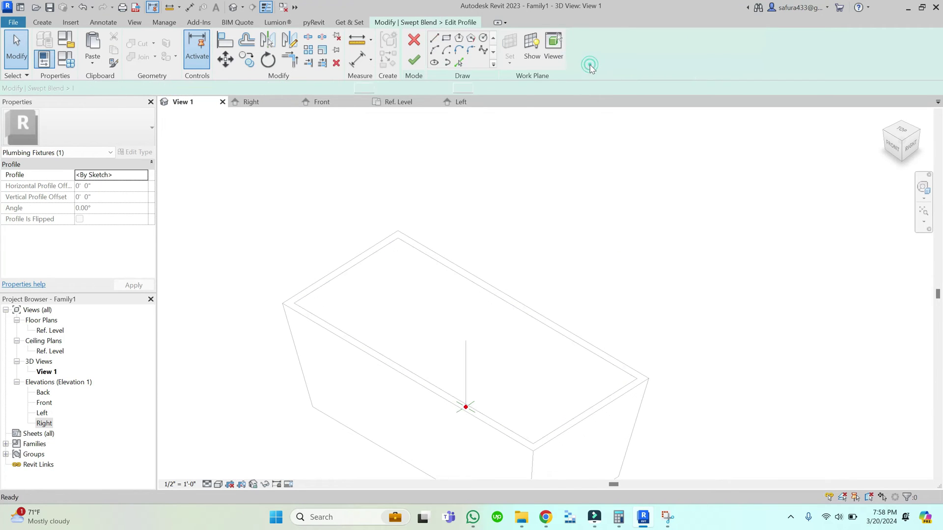
pyautogui.click(414, 101)
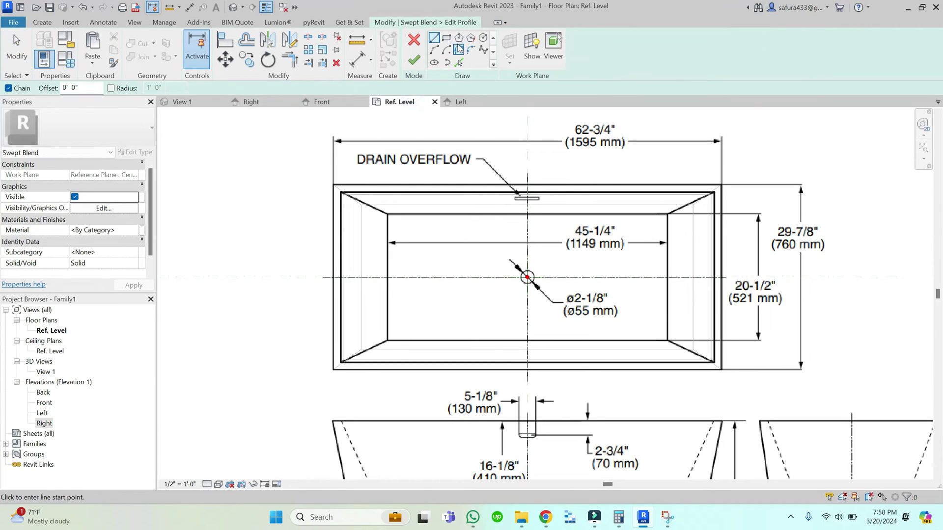
pyautogui.click(445, 38)
pyautogui.scroll(5, 334, 229)
pyautogui.click(331, 226)
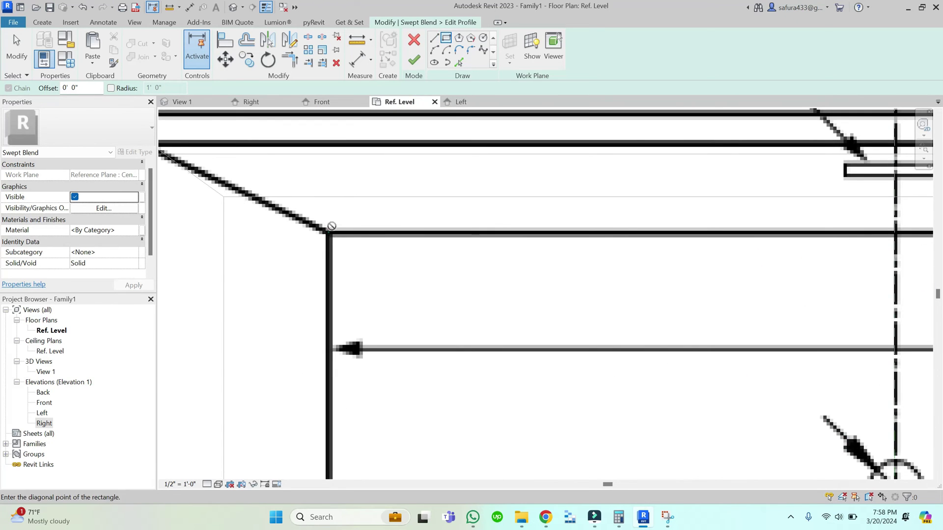
pyautogui.scroll(-5, 329, 226)
pyautogui.scroll(3, 320, 221)
pyautogui.scroll(5, 554, 326)
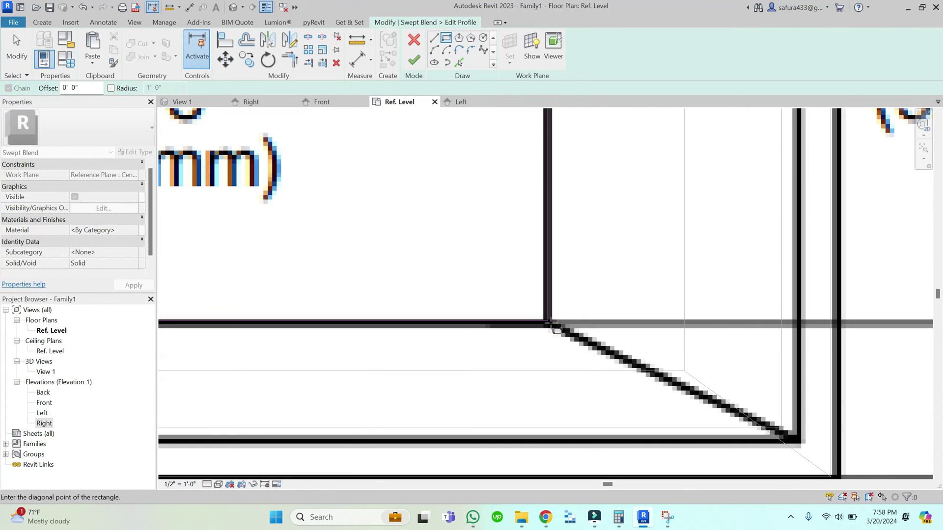
pyautogui.click(554, 326)
pyautogui.scroll(-5, 631, 358)
pyautogui.scroll(3, 638, 246)
pyautogui.press('Escape')
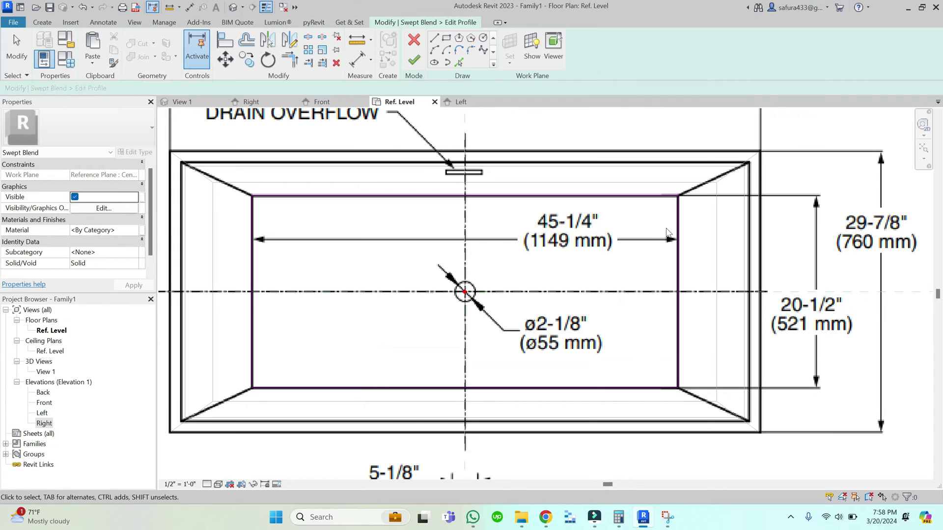
# Step: Set the rectangle's width to 45.25 (3' 9 1/4") and check its depth
pyautogui.click(676, 223)
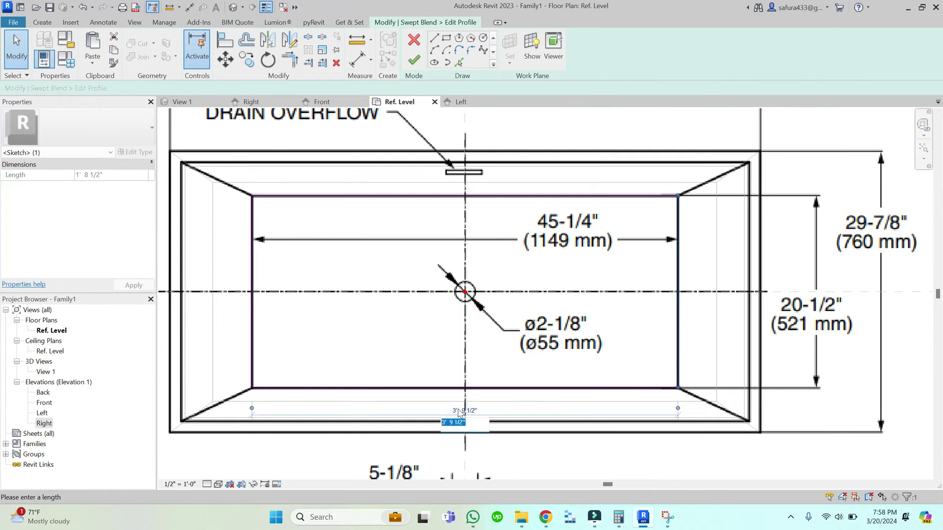
pyautogui.write('45.25')
pyautogui.press('Return')
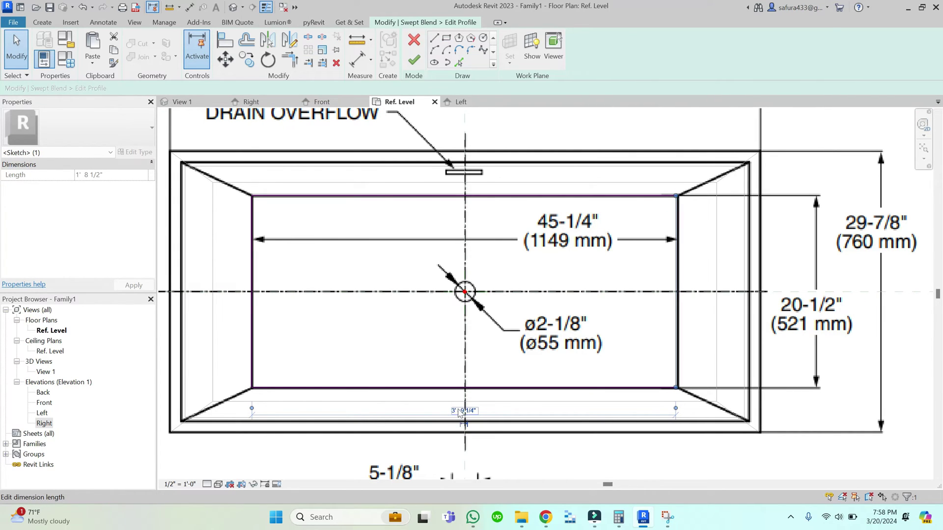
pyautogui.click(564, 388)
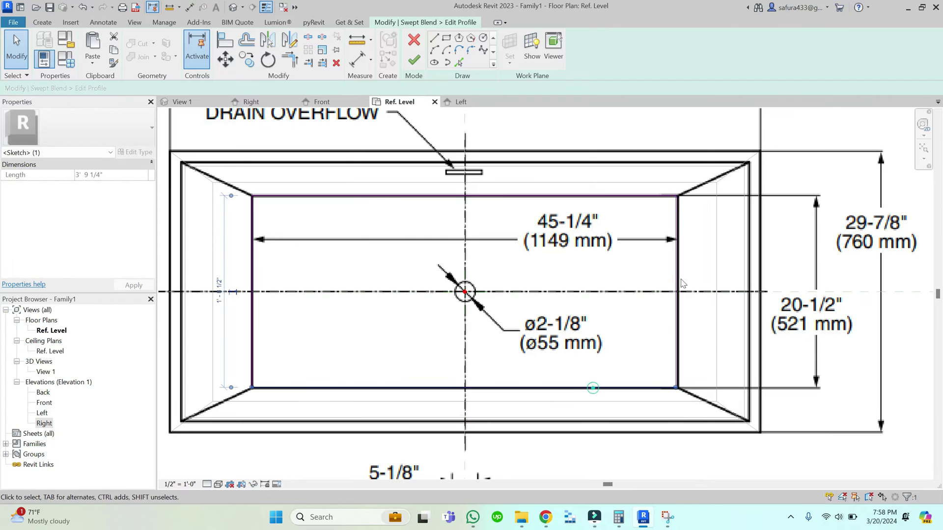
pyautogui.click(217, 300)
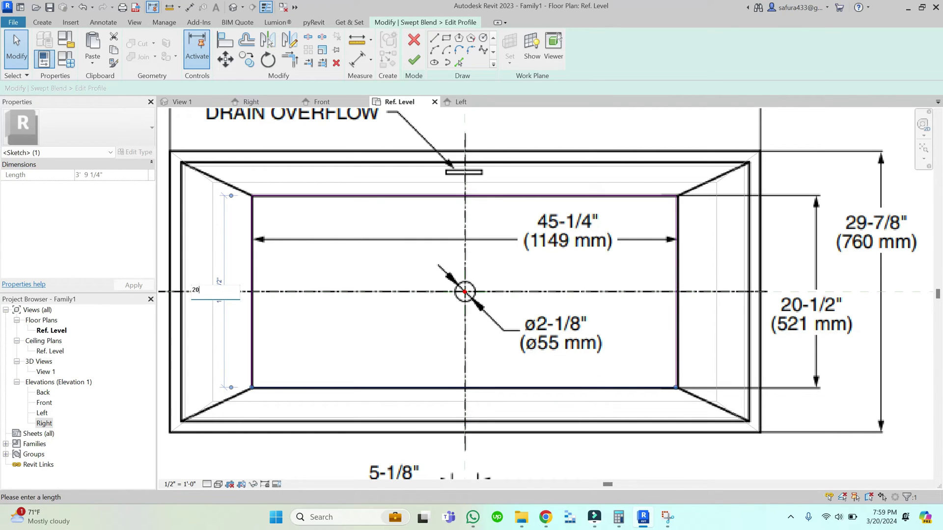
# Step: Move the whole rectangle profile so it sits centred on the drain
pyautogui.click(274, 279)
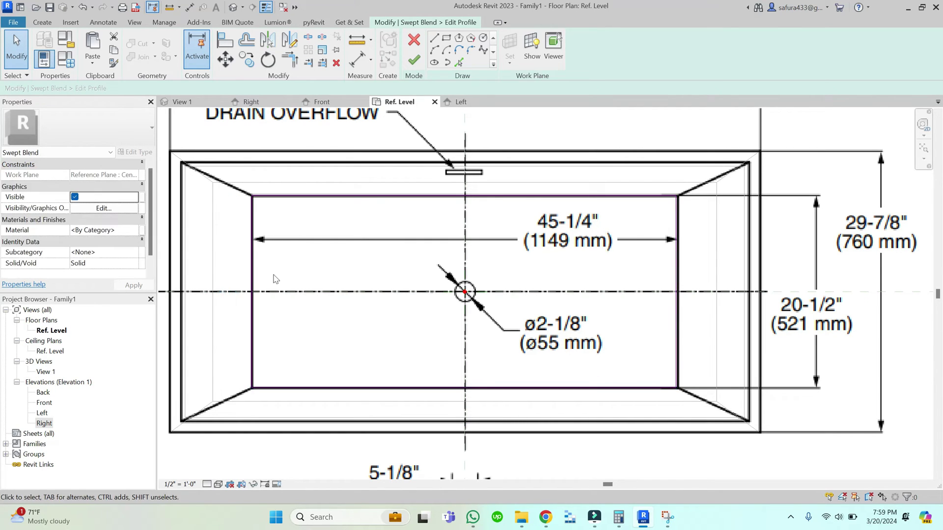
pyautogui.press('Tab')
pyautogui.click(306, 197)
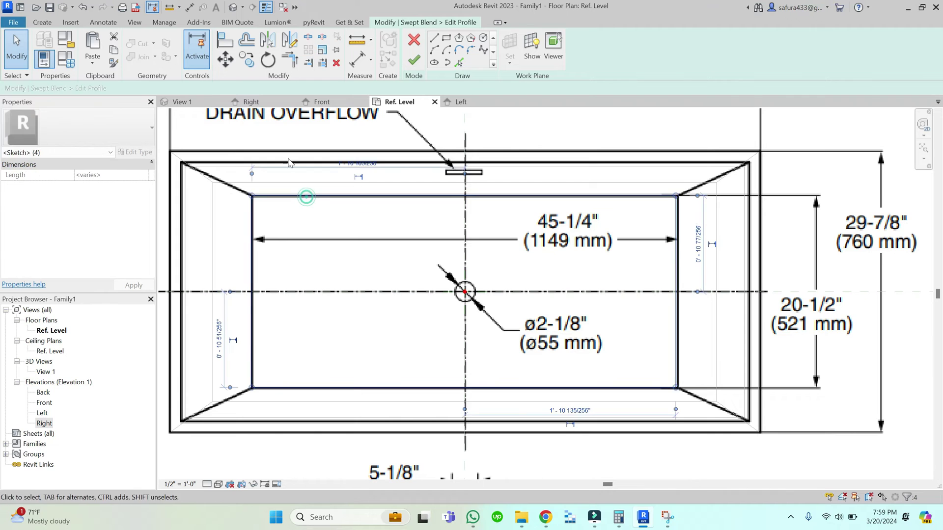
pyautogui.click(224, 59)
pyautogui.scroll(6, 394, 203)
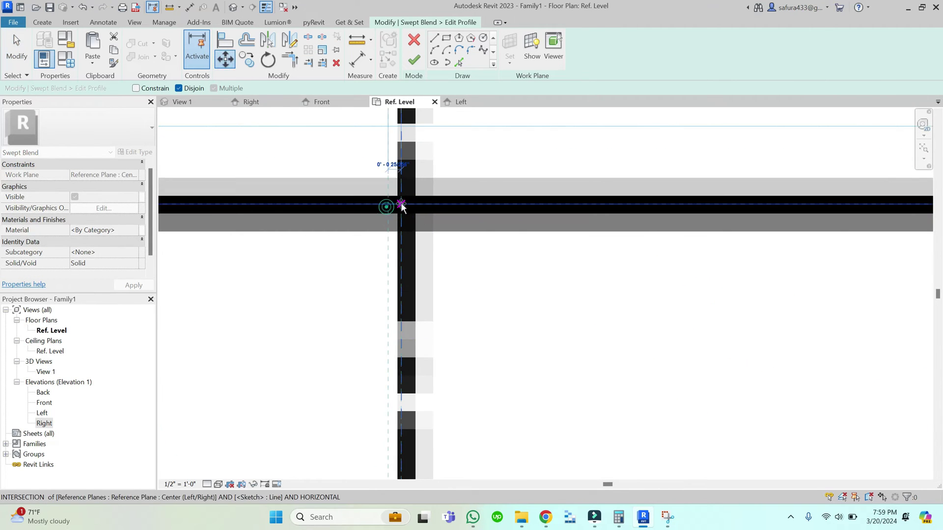
pyautogui.click(401, 204)
pyautogui.scroll(-6, 400, 204)
pyautogui.click(225, 60)
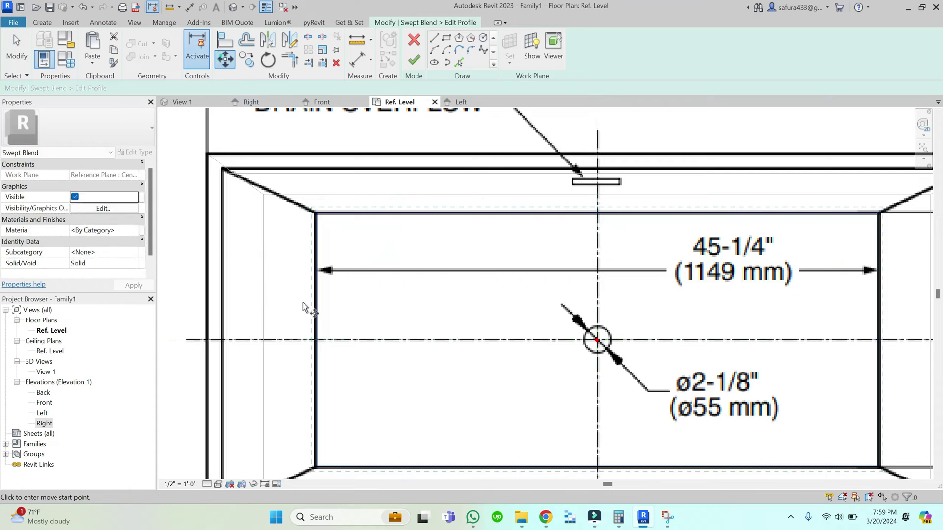
pyautogui.scroll(6, 316, 339)
pyautogui.click(315, 339)
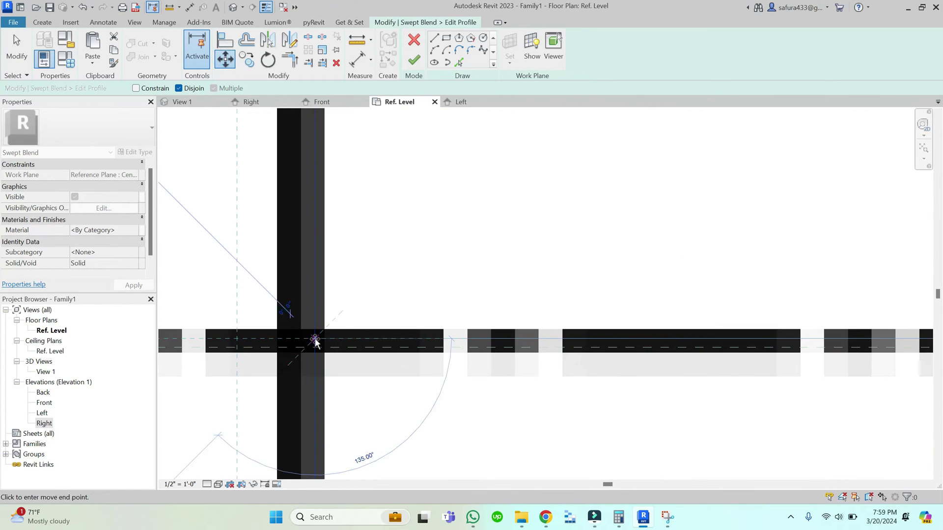
pyautogui.click(307, 370)
pyautogui.scroll(-6, 314, 364)
pyautogui.press('Escape')
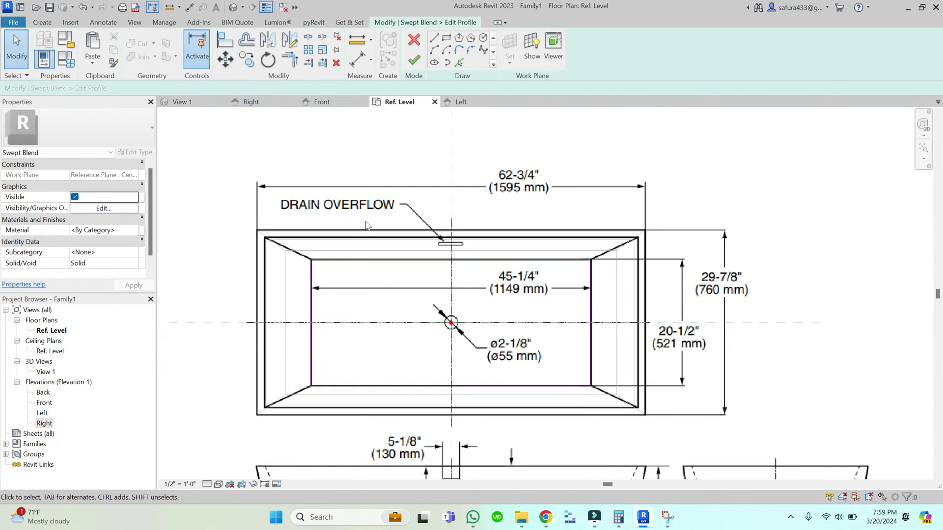
# Step: Finish the second profile and the swept blend solid
pyautogui.click(191, 102)
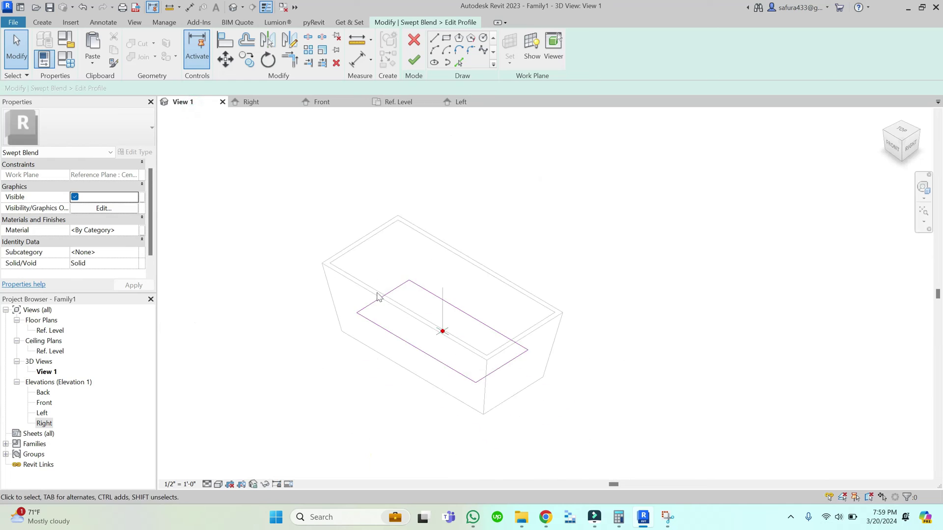
pyautogui.click(413, 60)
pyautogui.click(412, 60)
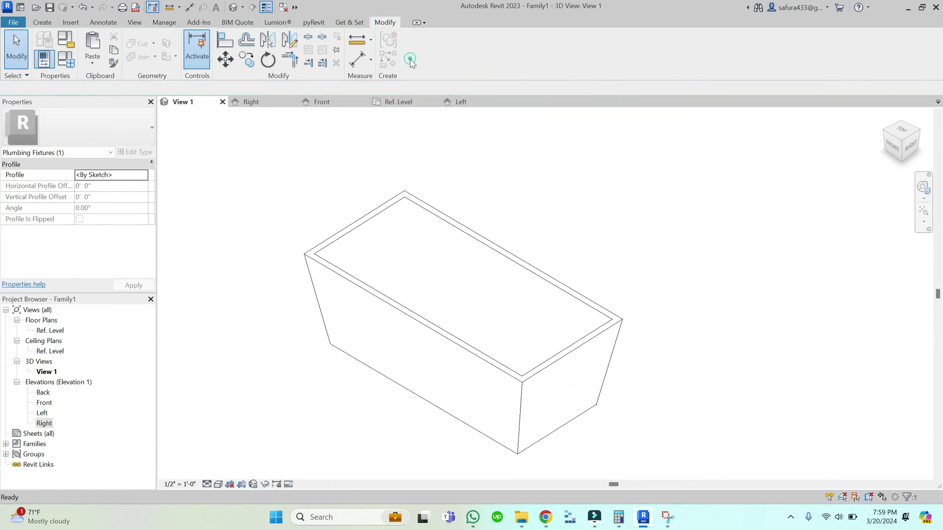
# Step: Change the swept blend from Solid to Void
pyautogui.click(526, 190)
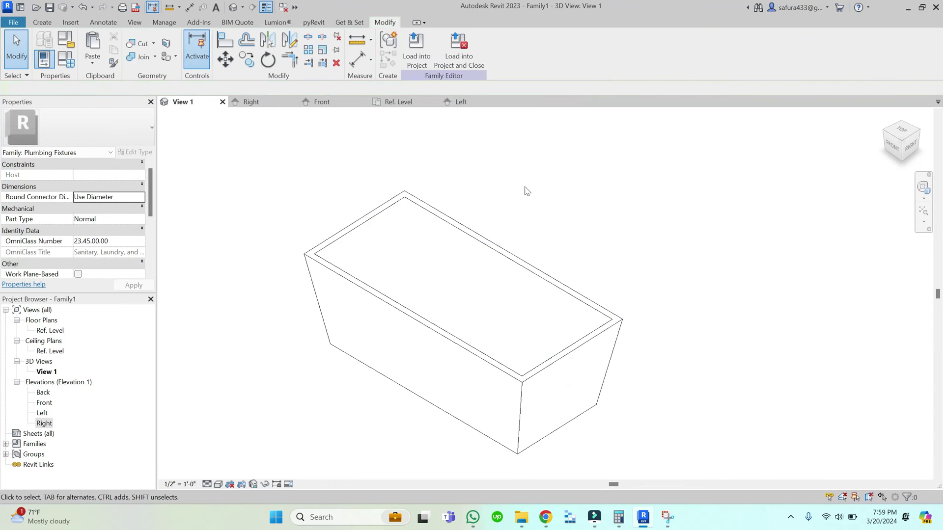
pyautogui.click(416, 210)
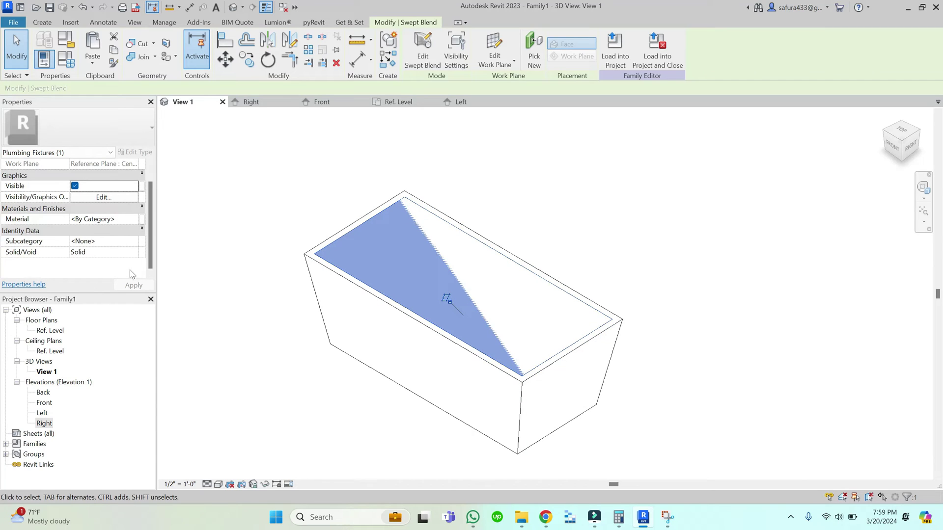
pyautogui.click(104, 262)
pyautogui.click(141, 263)
pyautogui.click(81, 282)
pyautogui.click(125, 287)
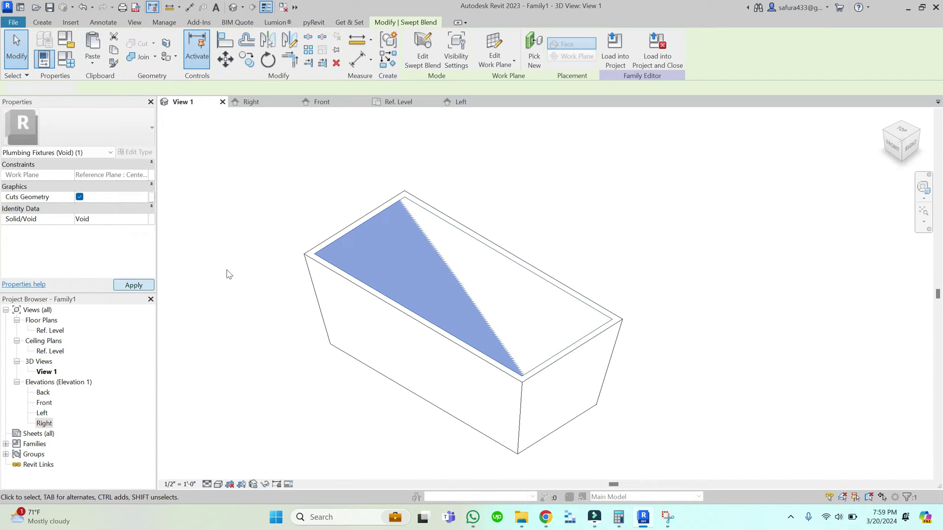
pyautogui.click(282, 212)
# Step: Cut the solid box with the void blend using Cut Geometry
pyautogui.click(127, 44)
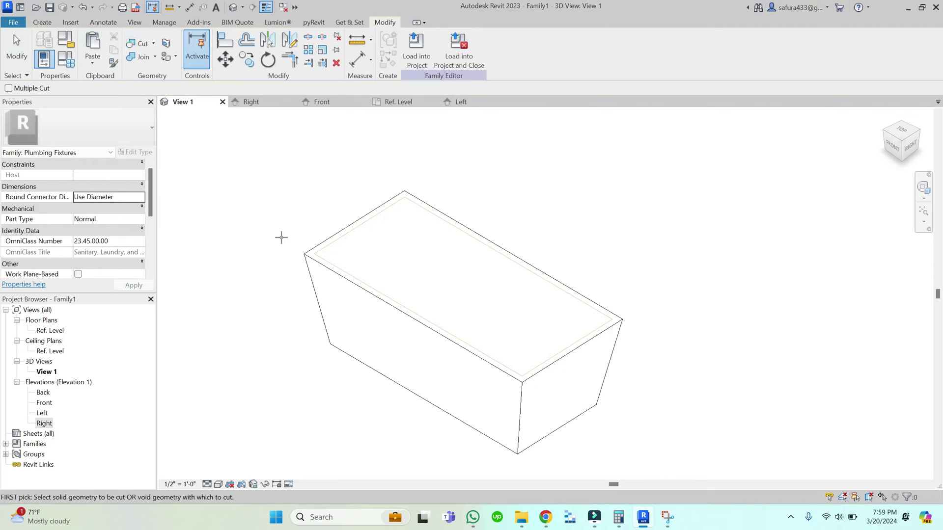
pyautogui.scroll(2, 295, 242)
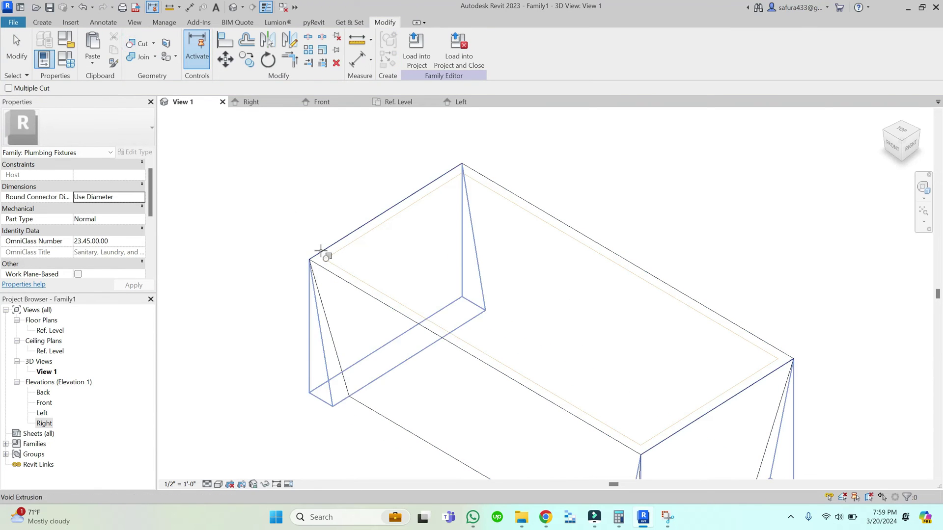
pyautogui.click(320, 250)
pyautogui.click(320, 251)
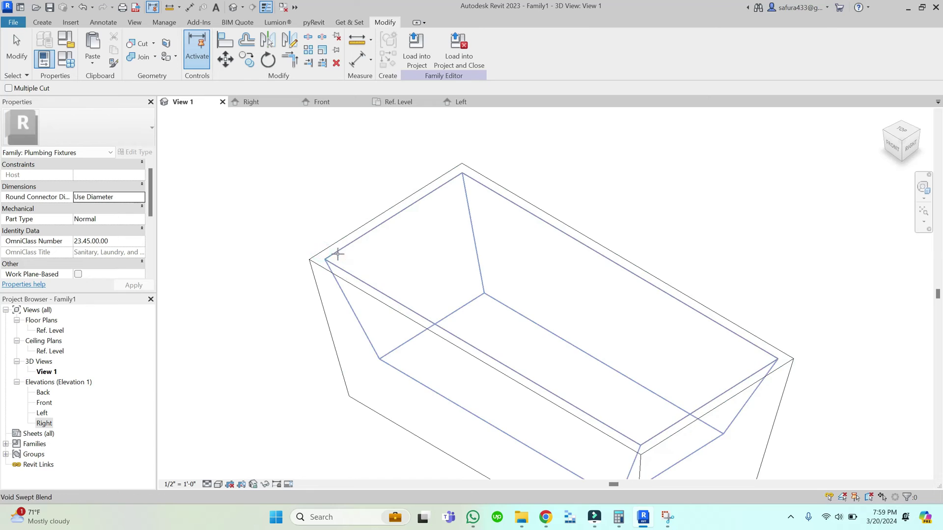
pyautogui.scroll(-3, 274, 203)
# Step: Review the hollowed tub in Ref. Level and 3D View 1, then return to the Front elevation
pyautogui.press('Escape')
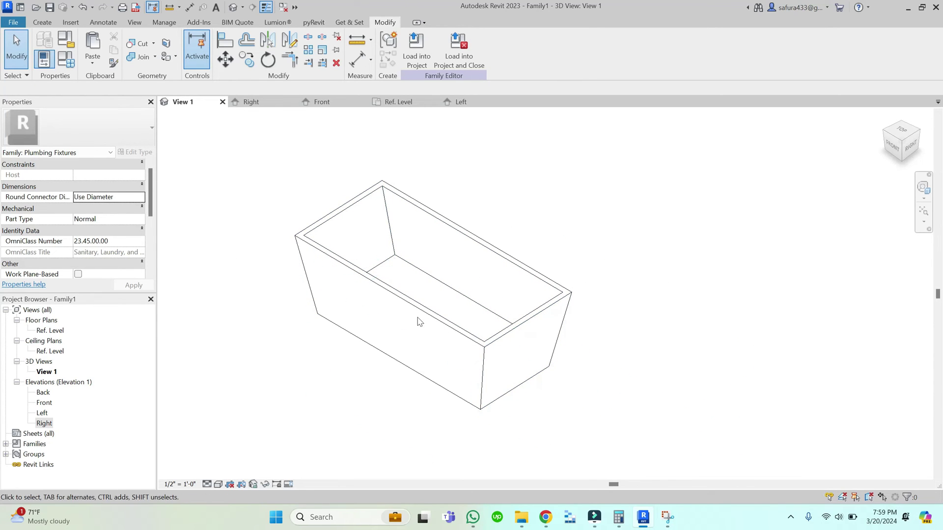
pyautogui.click(415, 102)
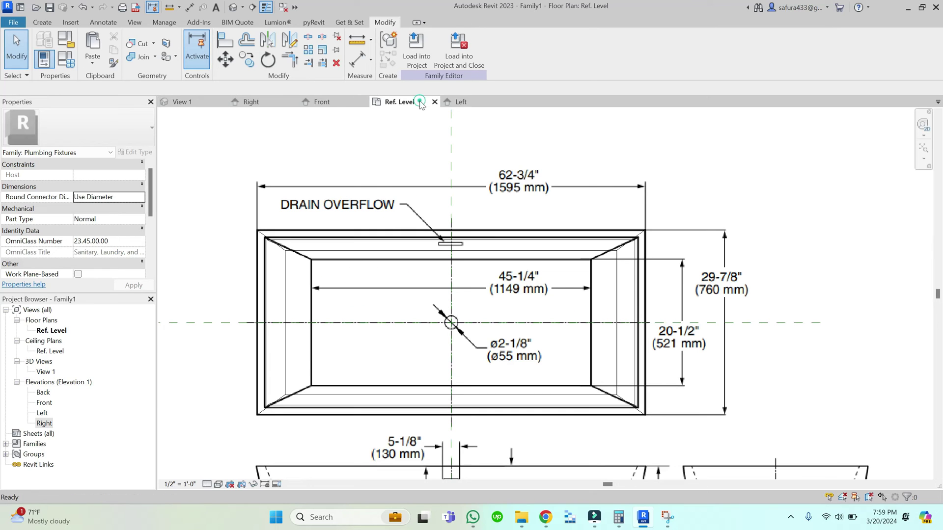
pyautogui.click(332, 104)
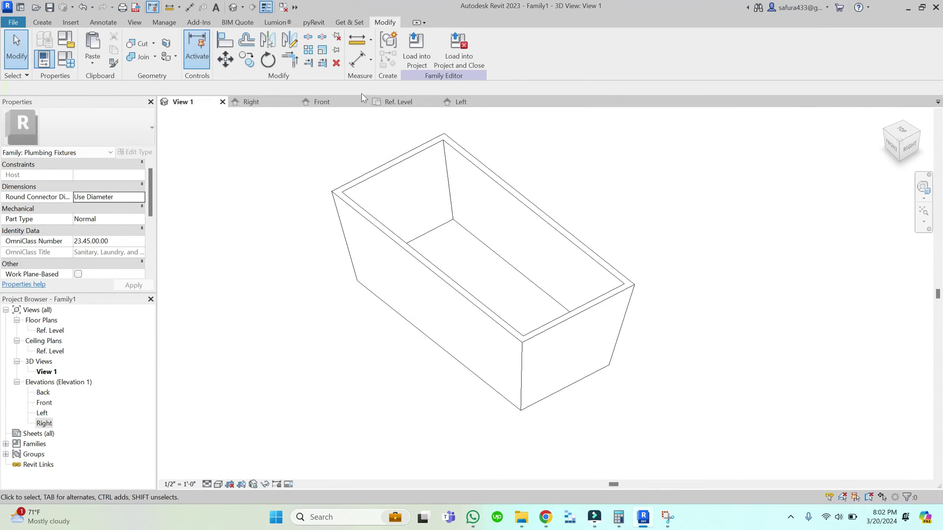
pyautogui.click(398, 102)
pyautogui.scroll(-3, 491, 221)
pyautogui.scroll(6, 436, 402)
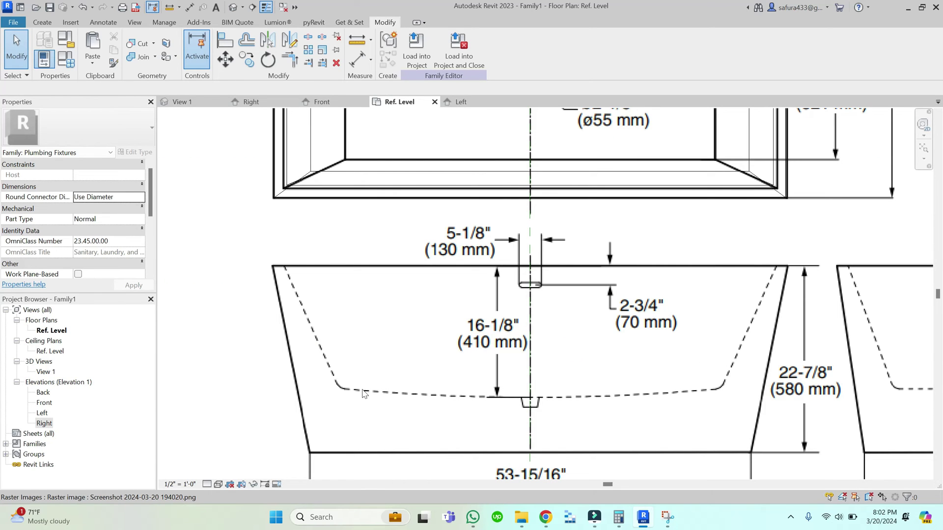
pyautogui.scroll(-2, 474, 374)
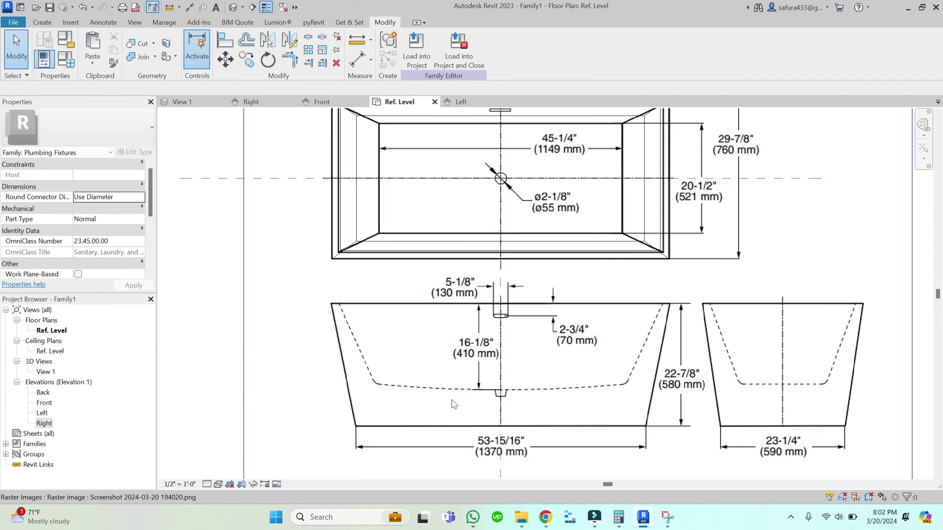
pyautogui.scroll(-1, 454, 402)
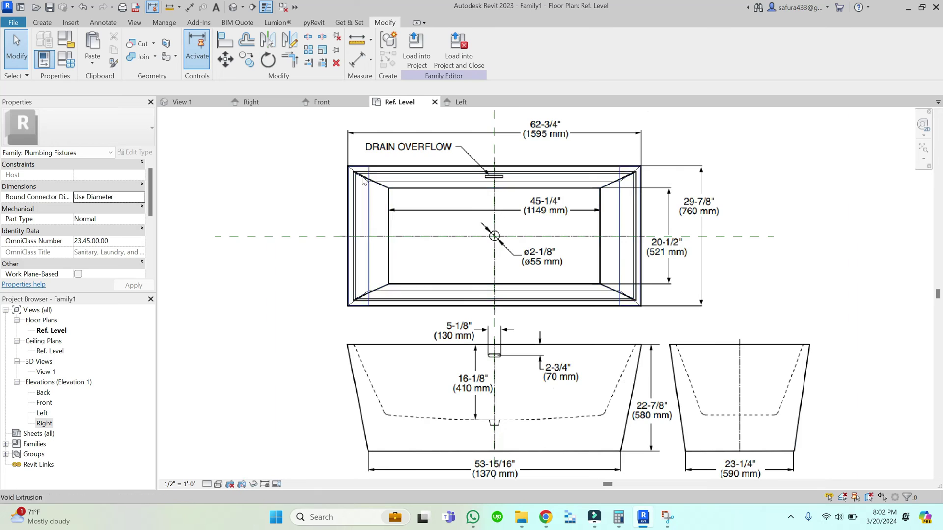
pyautogui.scroll(1, 488, 226)
pyautogui.click(201, 102)
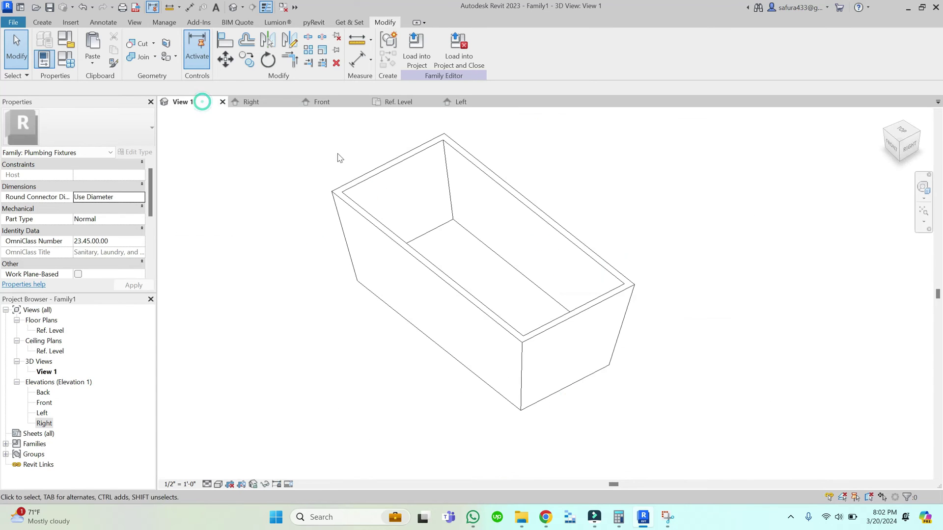
pyautogui.click(395, 102)
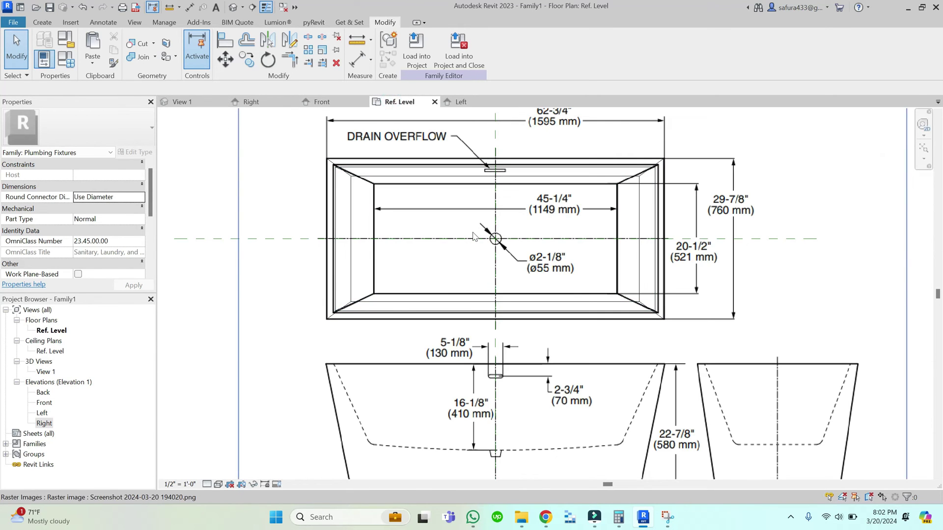
pyautogui.click(319, 101)
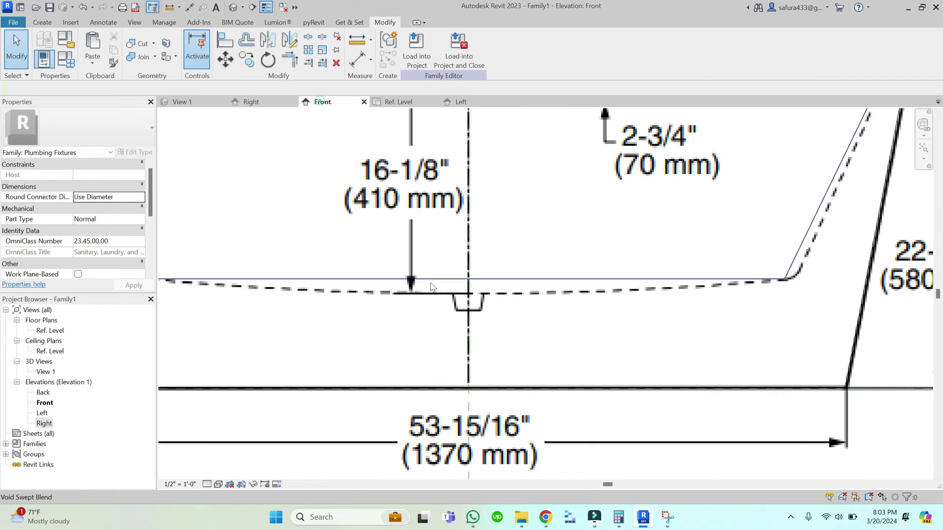
pyautogui.click(42, 22)
# Step: Start a void revolve and sketch the closed drain profile with vertical, bottom and slanted edges
pyautogui.click(216, 49)
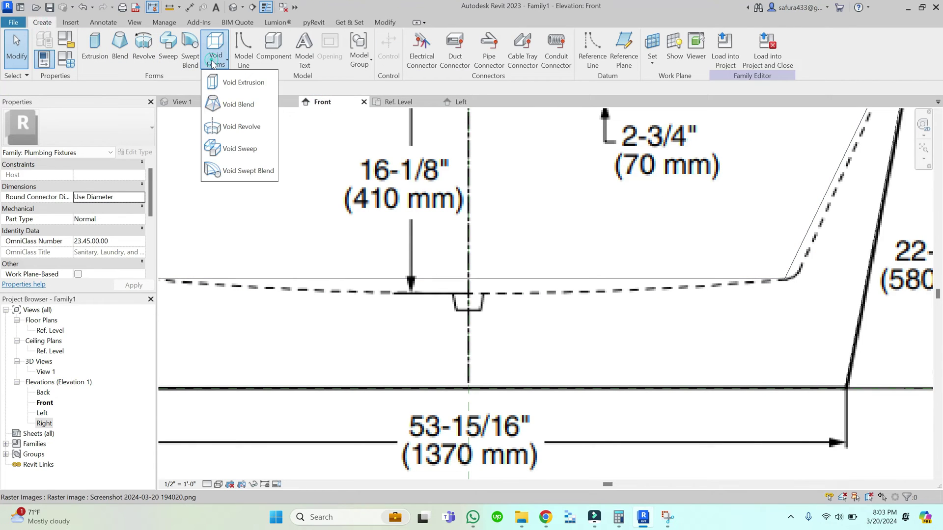
pyautogui.click(248, 126)
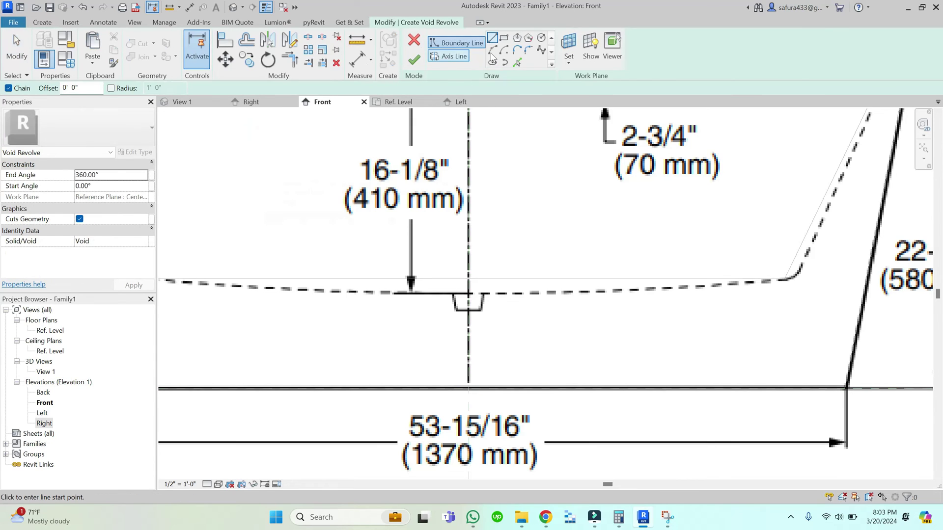
pyautogui.scroll(8, 468, 293)
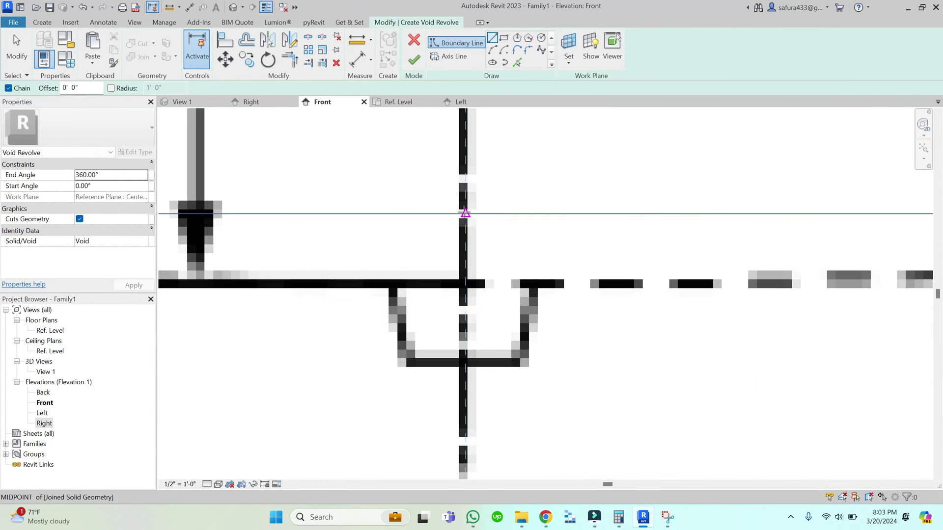
pyautogui.click(464, 213)
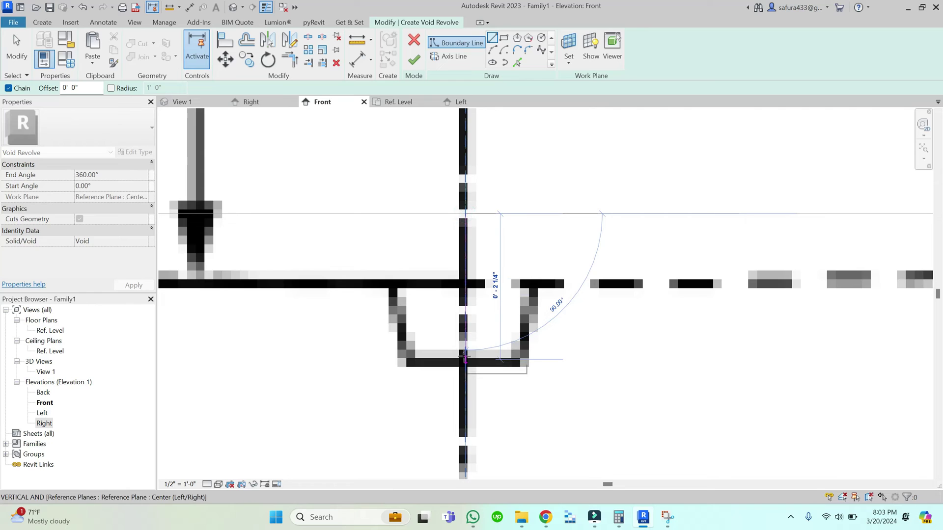
pyautogui.click(463, 359)
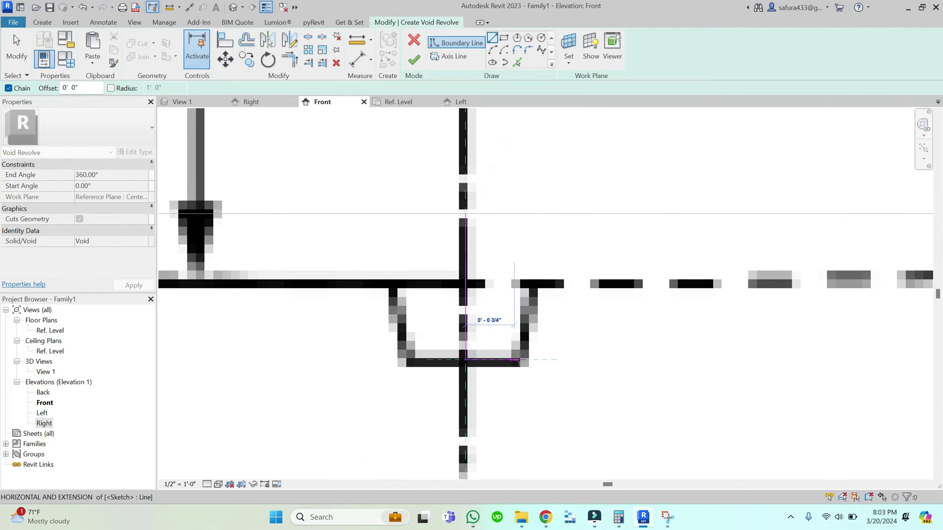
pyautogui.click(520, 359)
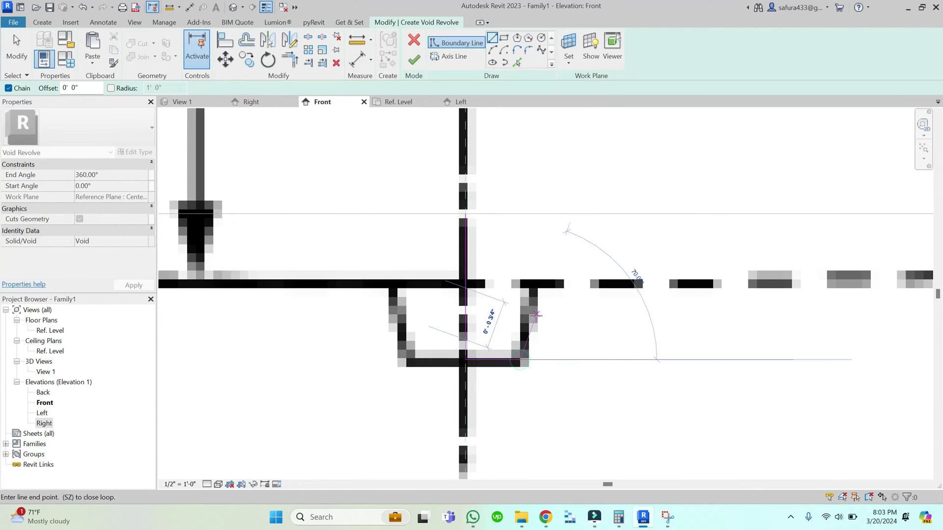
pyautogui.click(546, 214)
pyautogui.click(464, 214)
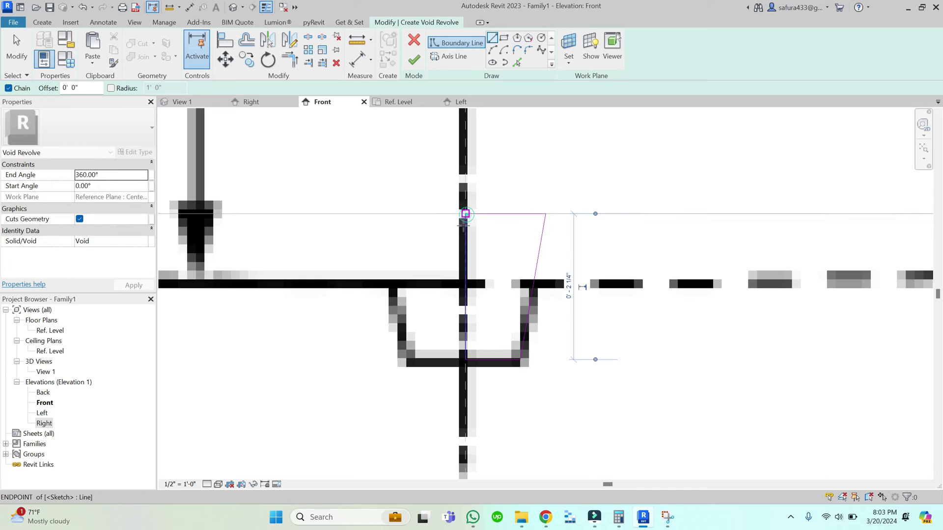
# Step: Draw the revolve axis on the centre line, finish the drain void and view it in 3D
pyautogui.click(447, 56)
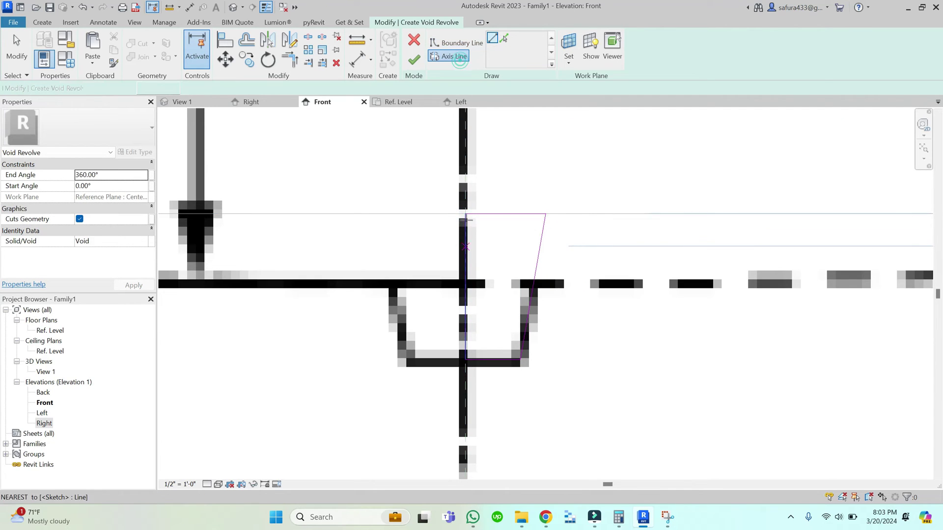
pyautogui.click(465, 213)
pyautogui.click(468, 278)
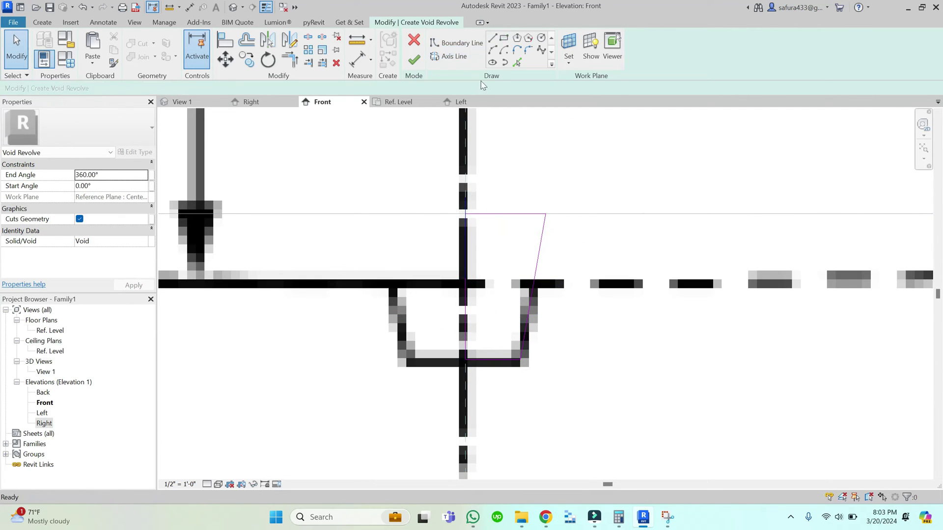
pyautogui.click(416, 62)
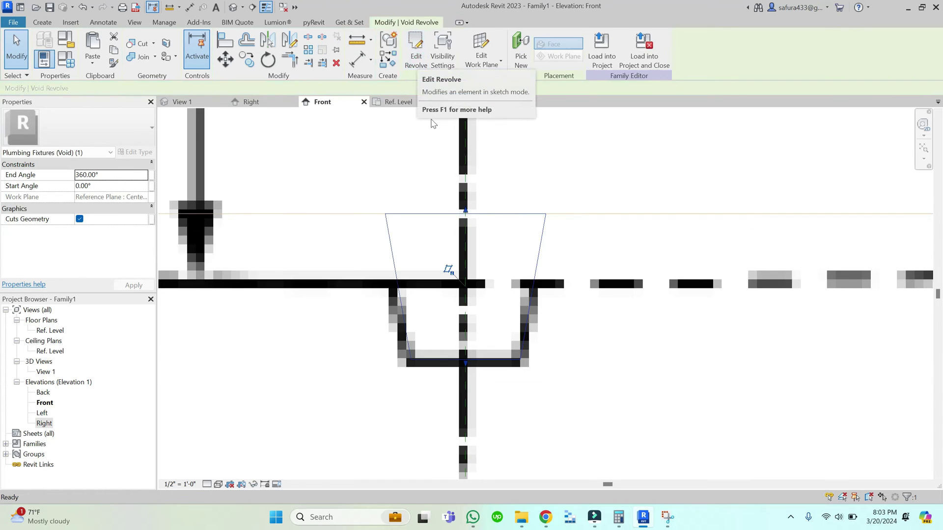
pyautogui.click(425, 232)
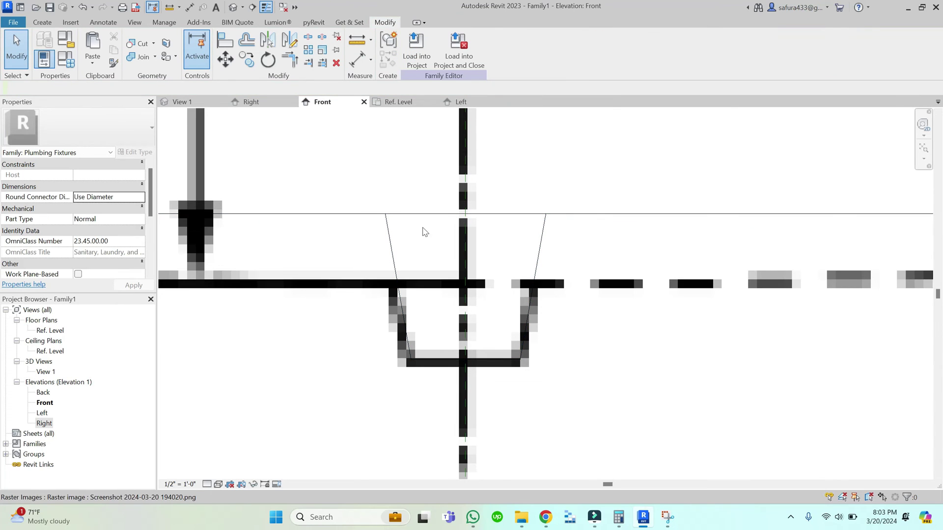
pyautogui.click(181, 103)
# Step: Orbit the 3D view to inspect the drain void, check it in plan, then return to Front elevation
pyautogui.scroll(5, 481, 317)
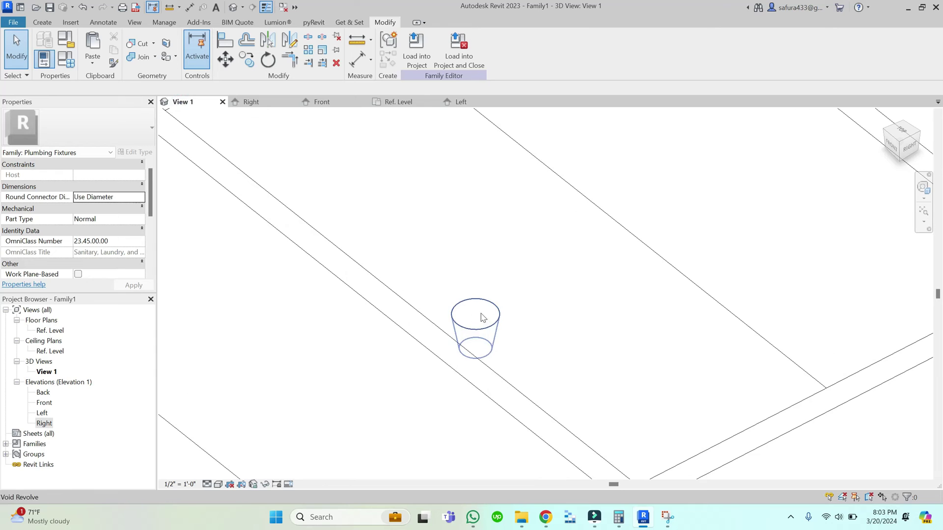
pyautogui.scroll(-3, 481, 317)
pyautogui.hotkey('shift', 'w')
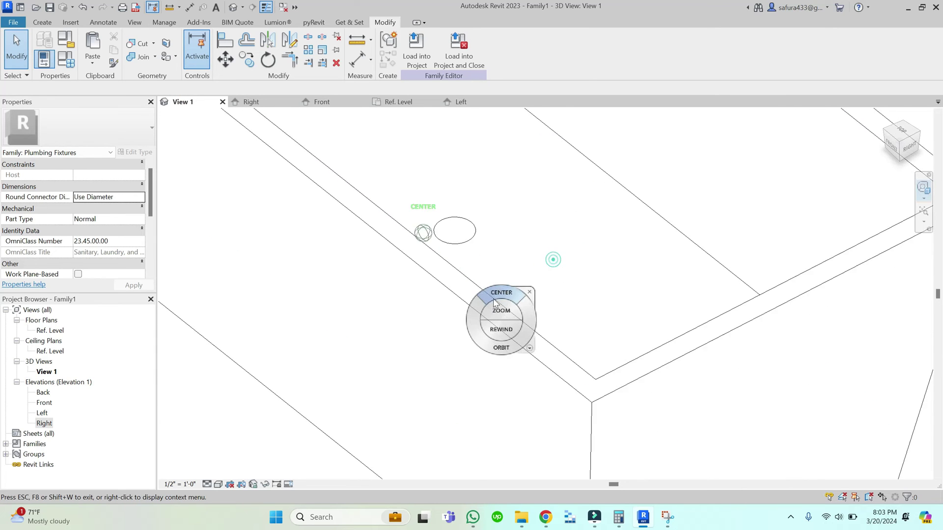
pyautogui.moveTo(500, 347); pyautogui.dragTo(532, 319)
pyautogui.press('Escape')
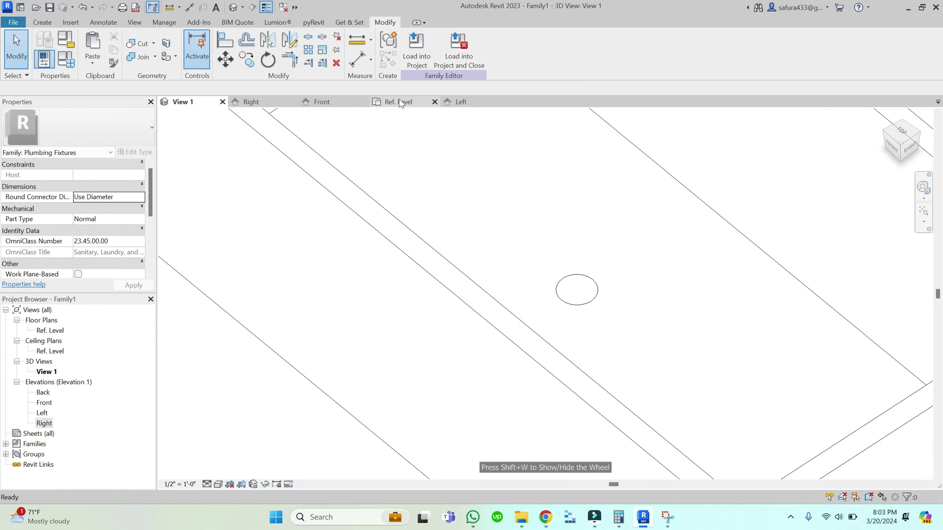
pyautogui.click(398, 102)
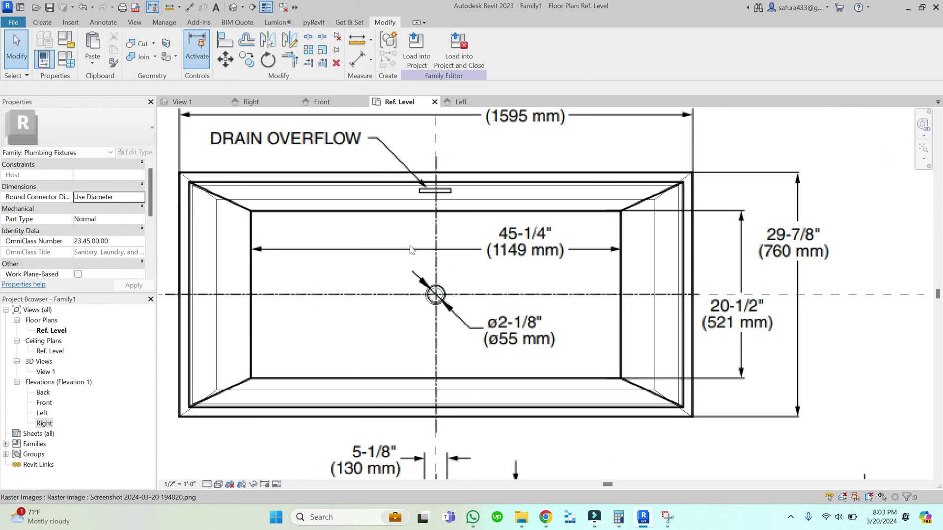
pyautogui.scroll(5, 427, 304)
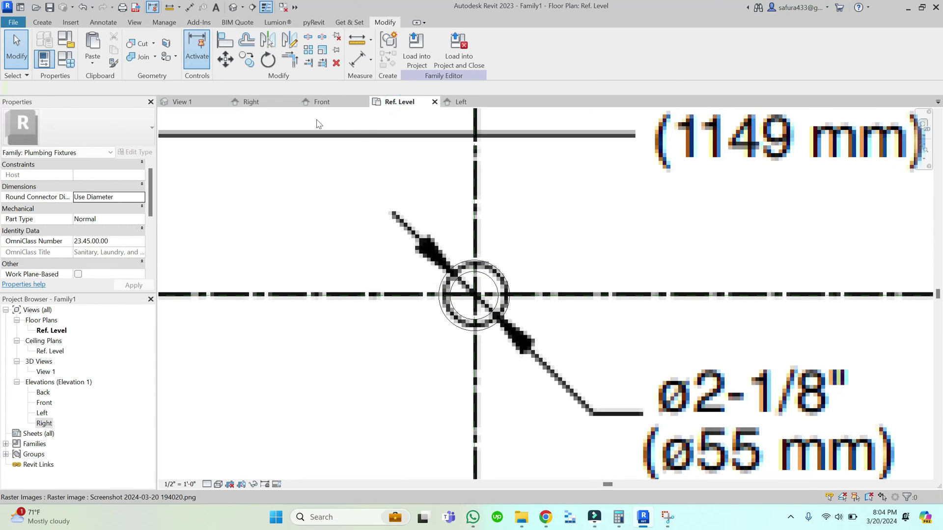
pyautogui.click(320, 102)
pyautogui.scroll(4, 425, 248)
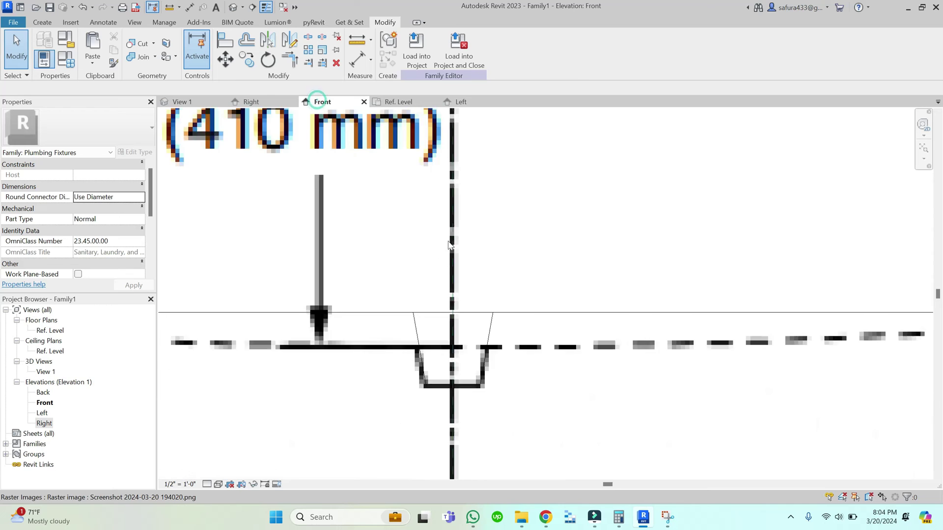
pyautogui.click(48, 23)
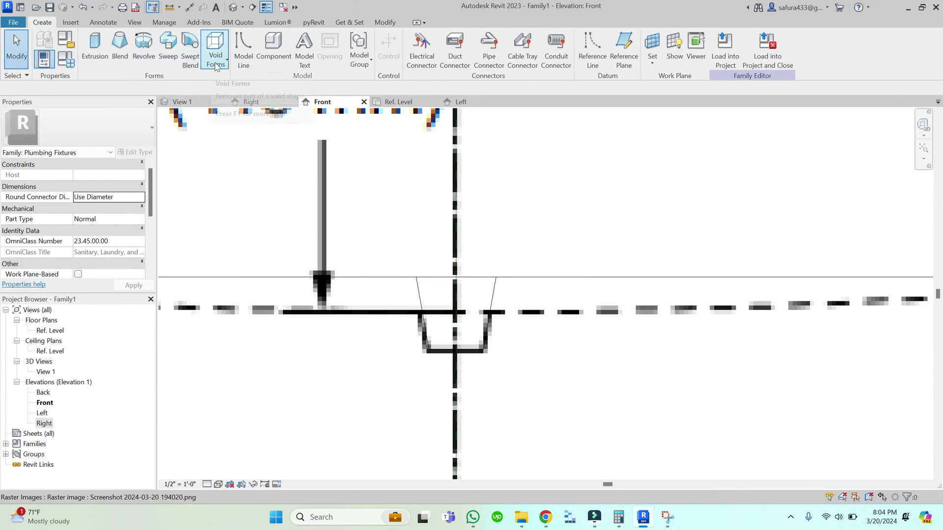
# Step: Start a revolve and sketch the drain profile's outline out from the centre line
pyautogui.click(216, 61)
pyautogui.click(145, 55)
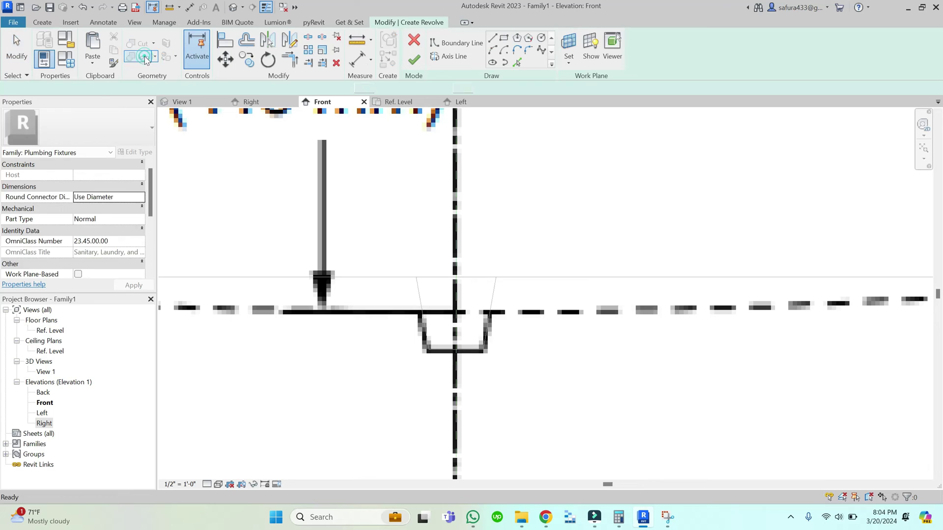
pyautogui.scroll(2, 467, 209)
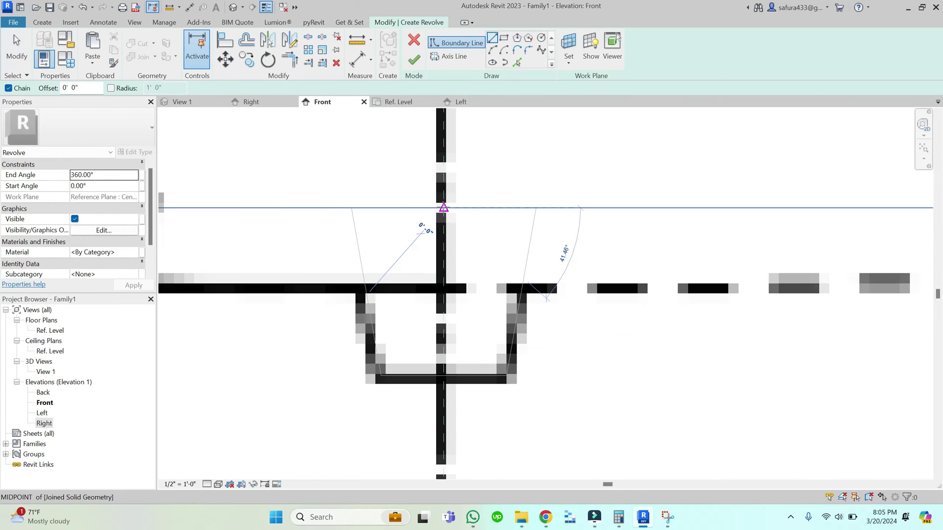
pyautogui.click(444, 207)
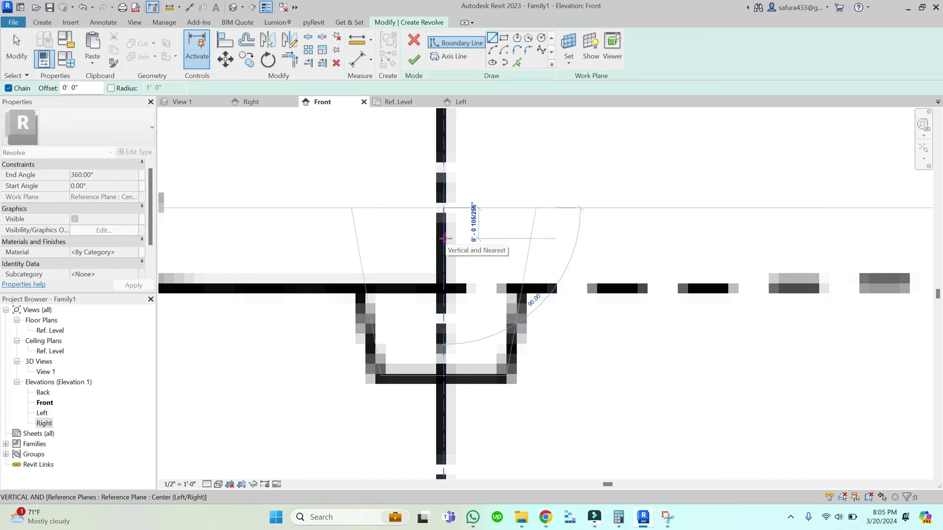
pyautogui.click(443, 239)
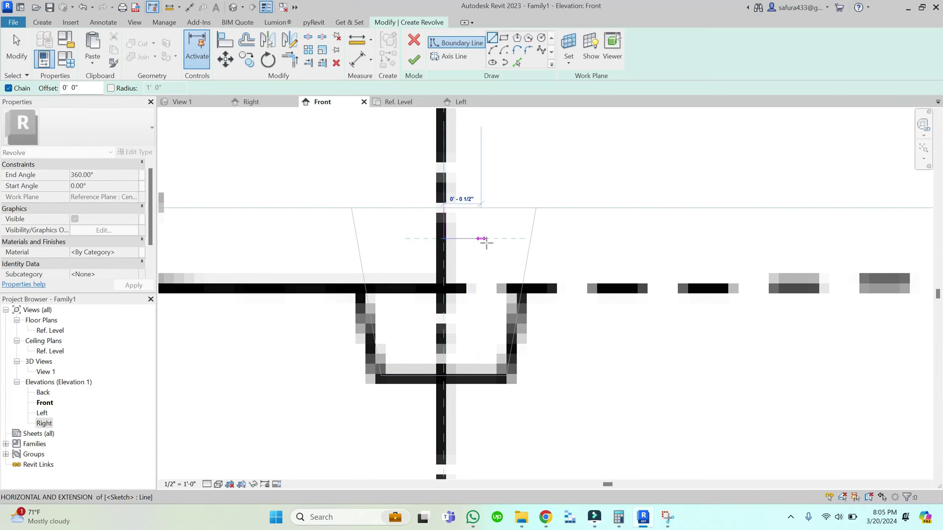
pyautogui.click(531, 238)
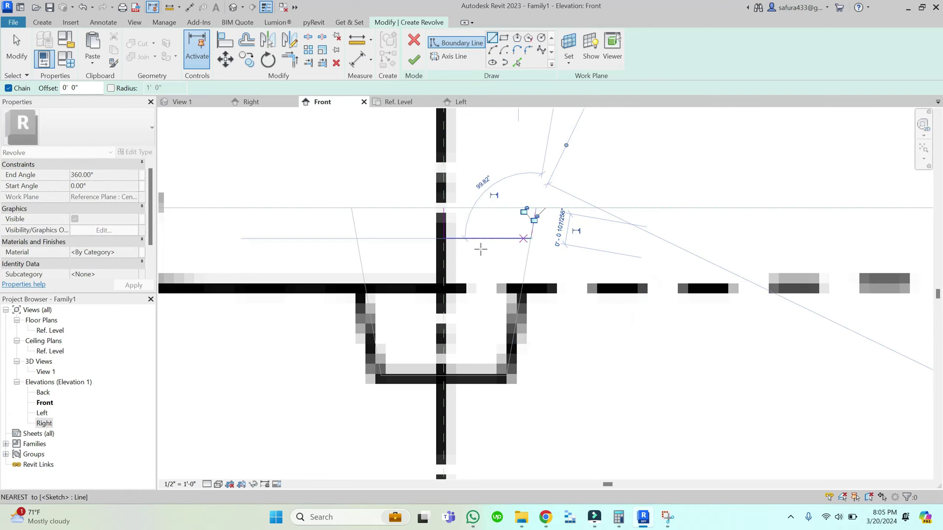
pyautogui.press('Escape')
pyautogui.click(534, 209)
pyautogui.click(444, 209)
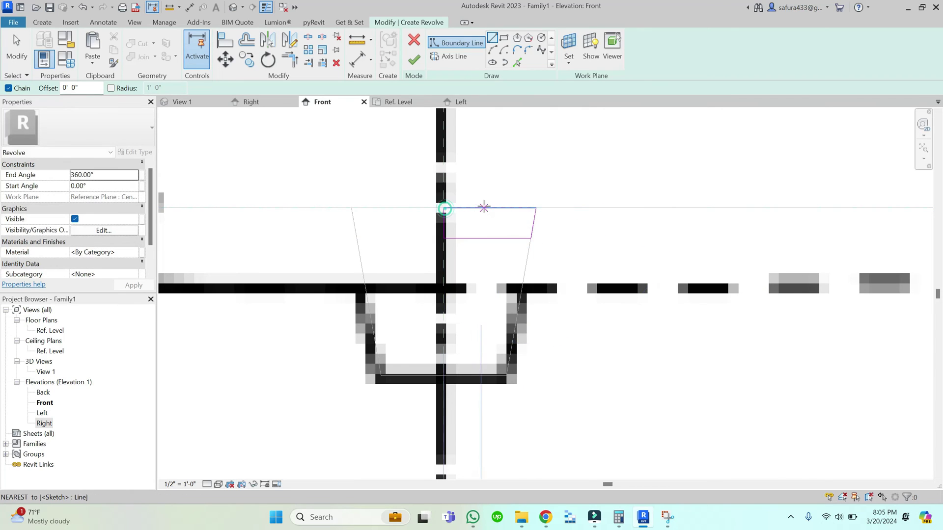
pyautogui.scroll(3, 484, 207)
# Step: Add vertical and slanted dividing lines, then split and trim the profile into two closed loops
pyautogui.click(473, 209)
pyautogui.click(473, 262)
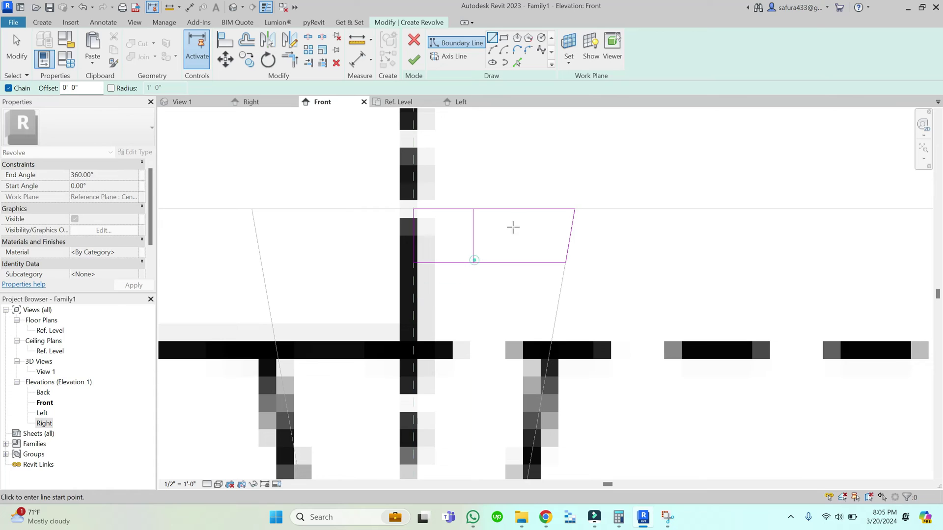
pyautogui.click(537, 209)
pyautogui.click(528, 260)
pyautogui.press('Escape')
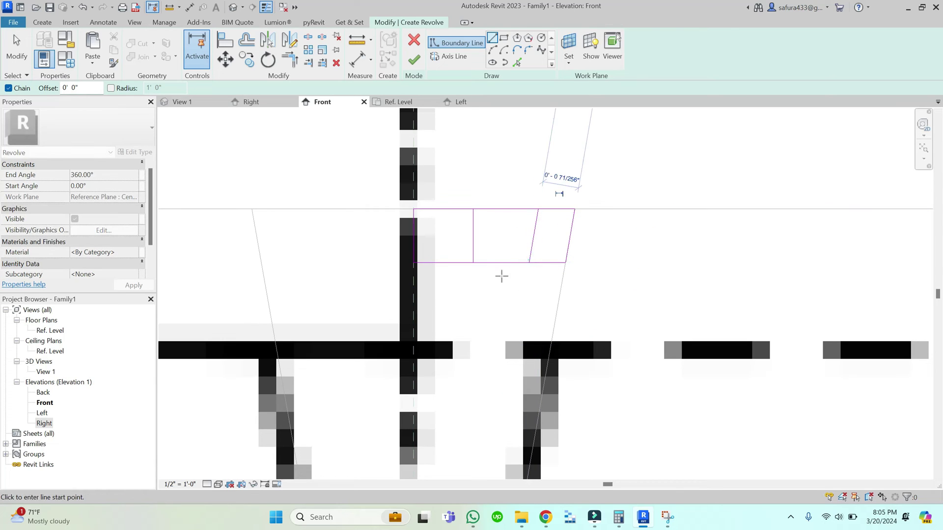
pyautogui.press('s')
pyautogui.press('l')
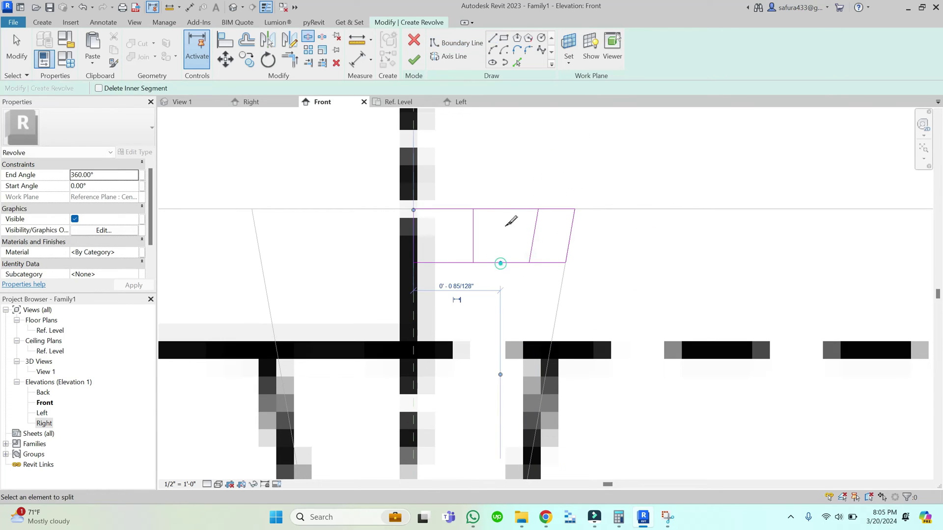
pyautogui.click(503, 212)
pyautogui.press('t')
pyautogui.press('r')
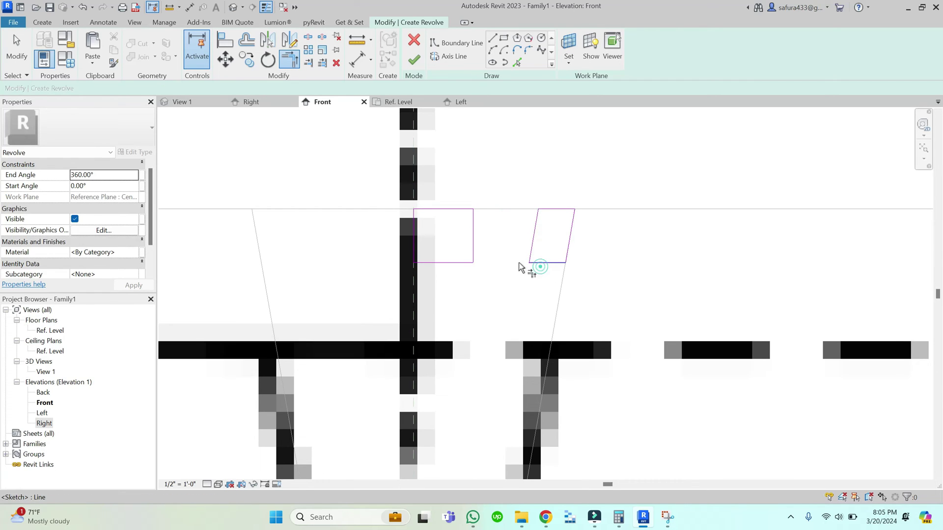
pyautogui.click(535, 264)
pyautogui.press('Escape')
pyautogui.press('Escape')
# Step: Draw the axis on the vertical reference plane, finish the revolve, and view it in View 1
pyautogui.scroll(-2, 479, 260)
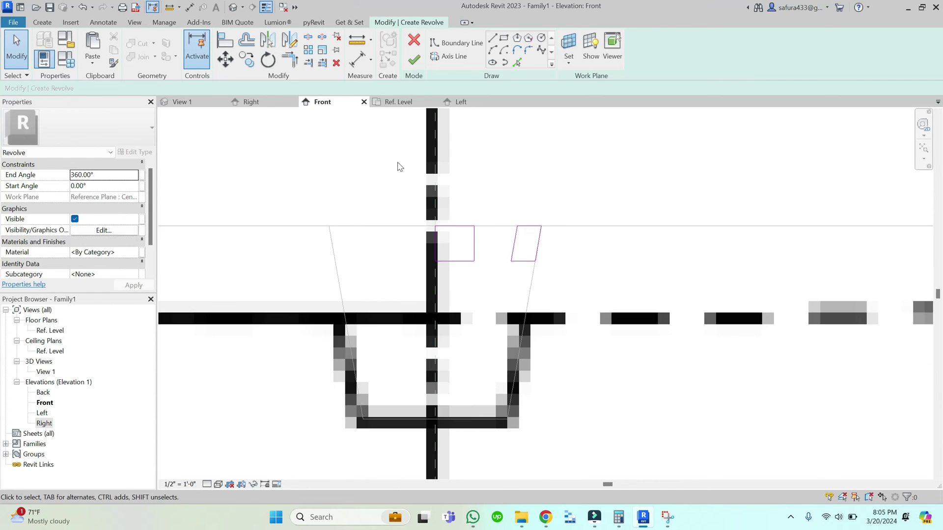
pyautogui.click(448, 56)
pyautogui.click(435, 205)
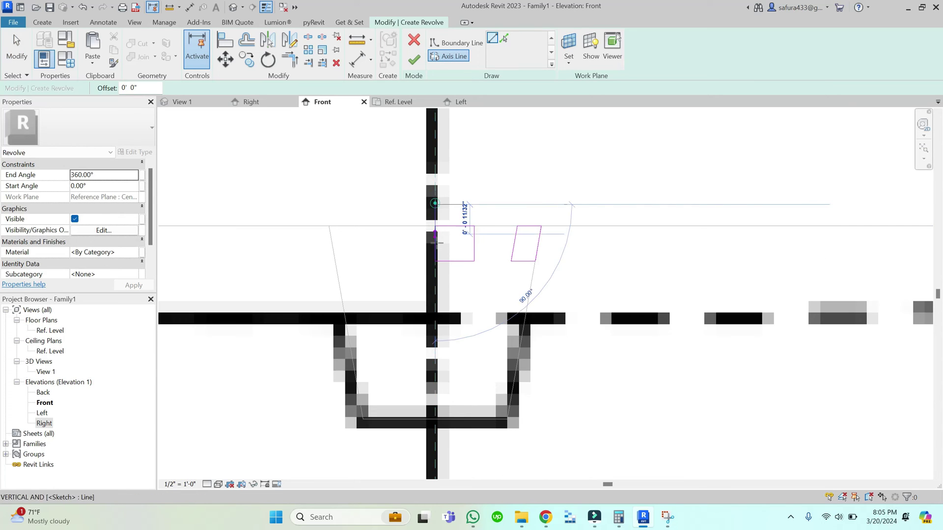
pyautogui.click(436, 237)
pyautogui.click(414, 59)
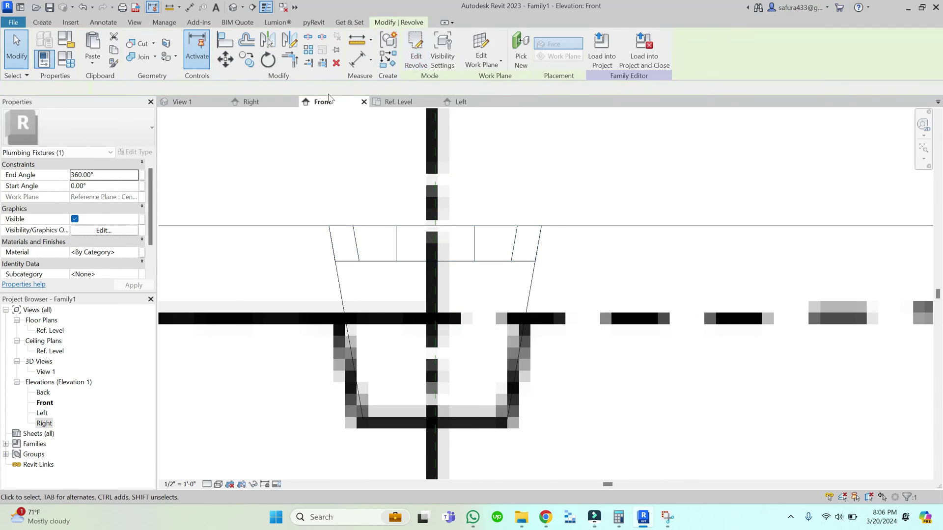
pyautogui.press('Escape')
pyautogui.click(199, 103)
# Step: Inspect the drain revolve in View 1 and the overflow on the Ref. Level plan
pyautogui.scroll(2, 433, 278)
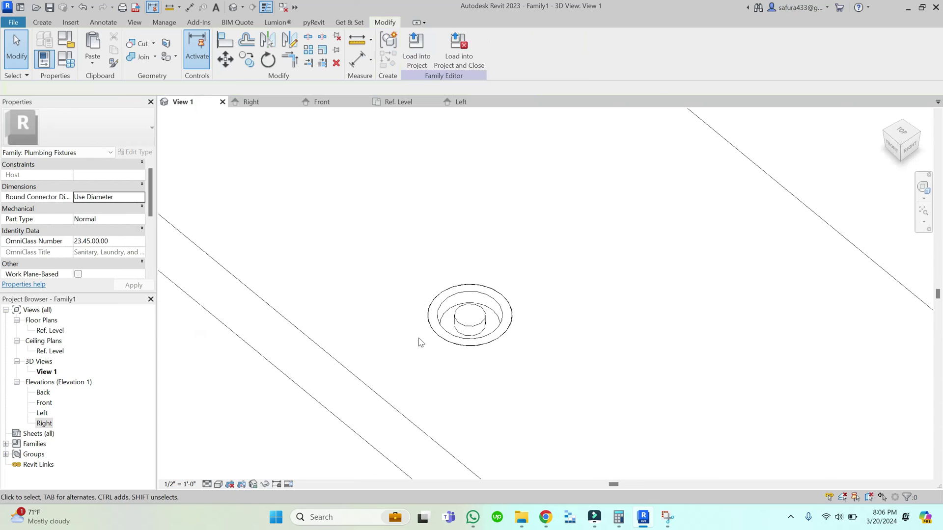
pyautogui.click(428, 315)
pyautogui.click(385, 316)
pyautogui.scroll(-5, 441, 326)
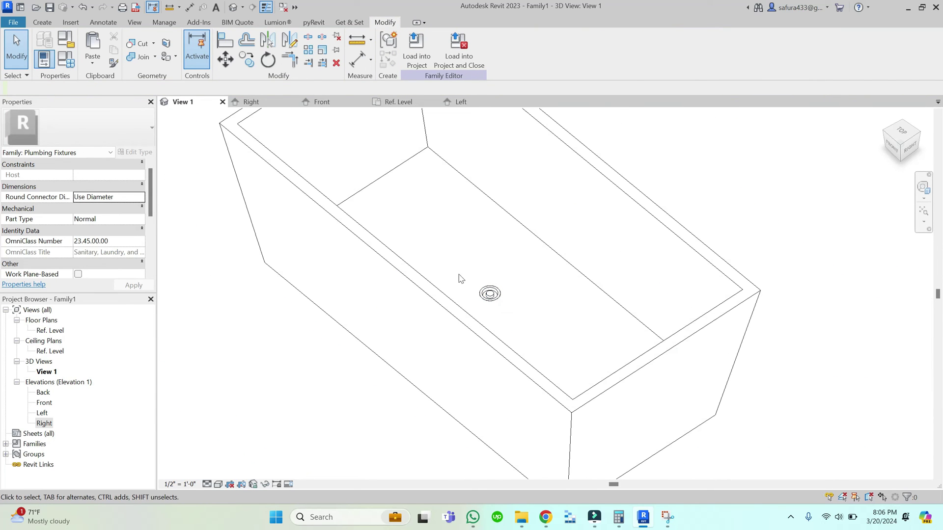
pyautogui.click(397, 103)
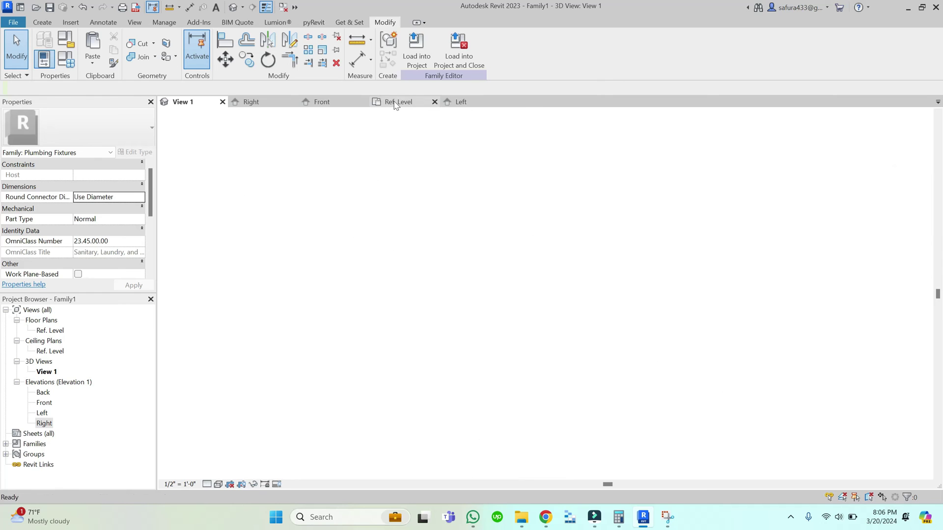
pyautogui.scroll(-5, 441, 220)
pyautogui.scroll(5, 441, 220)
pyautogui.scroll(1, 441, 219)
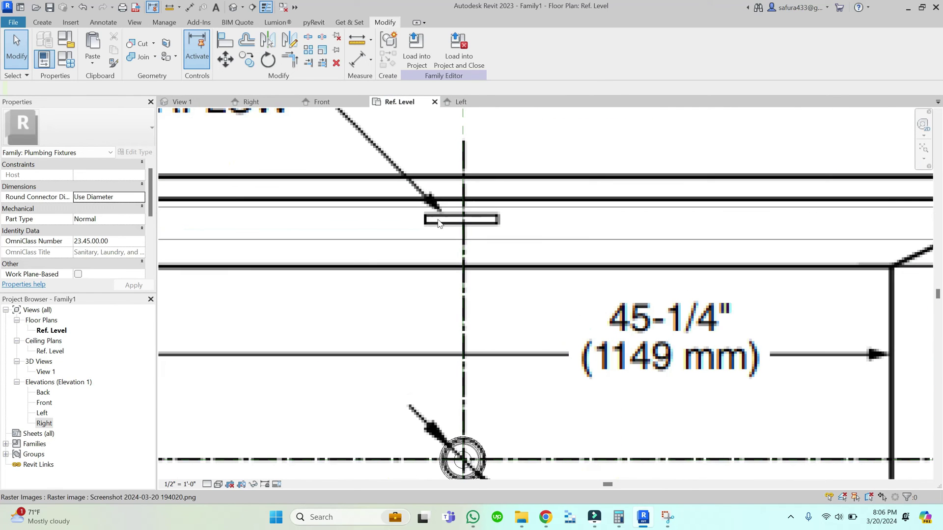
pyautogui.click(182, 102)
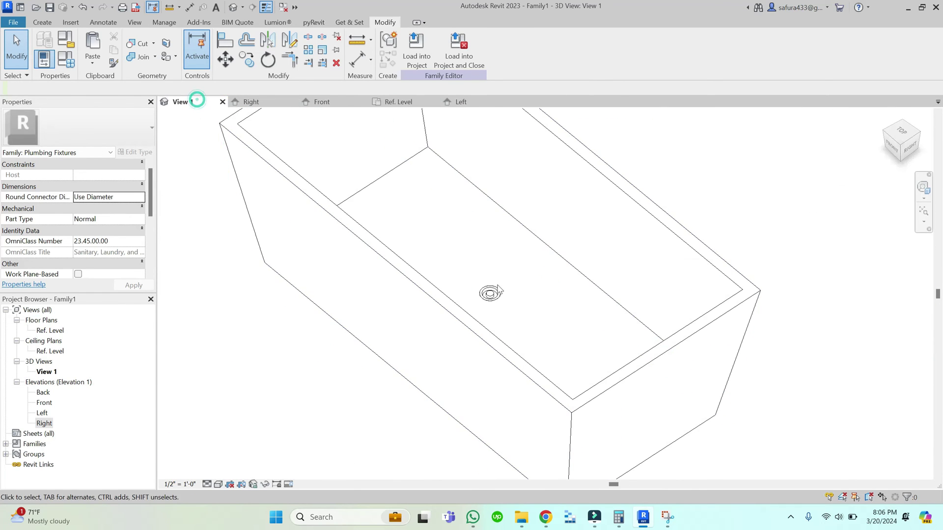
pyautogui.scroll(-3, 538, 221)
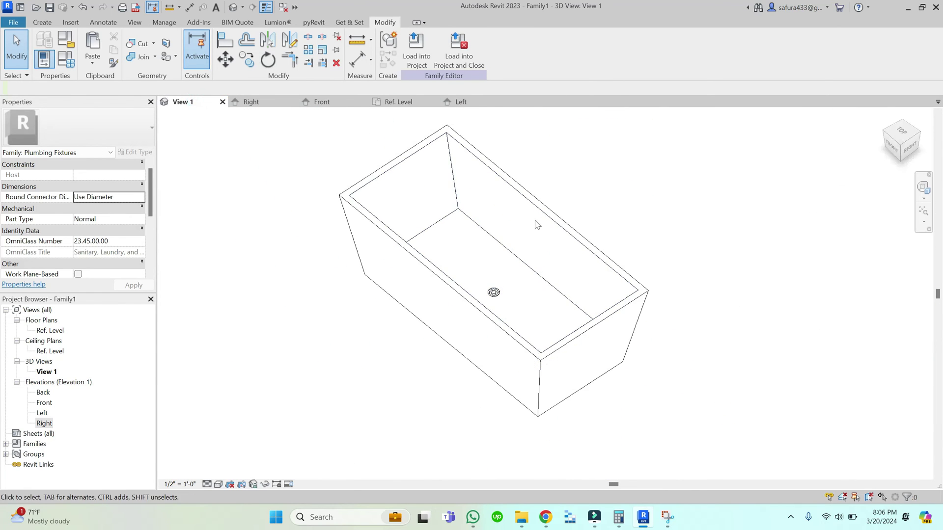
# Step: Start a new Void Extrusion from Create > Void Forms
pyautogui.click(31, 22)
pyautogui.click(215, 46)
pyautogui.click(233, 82)
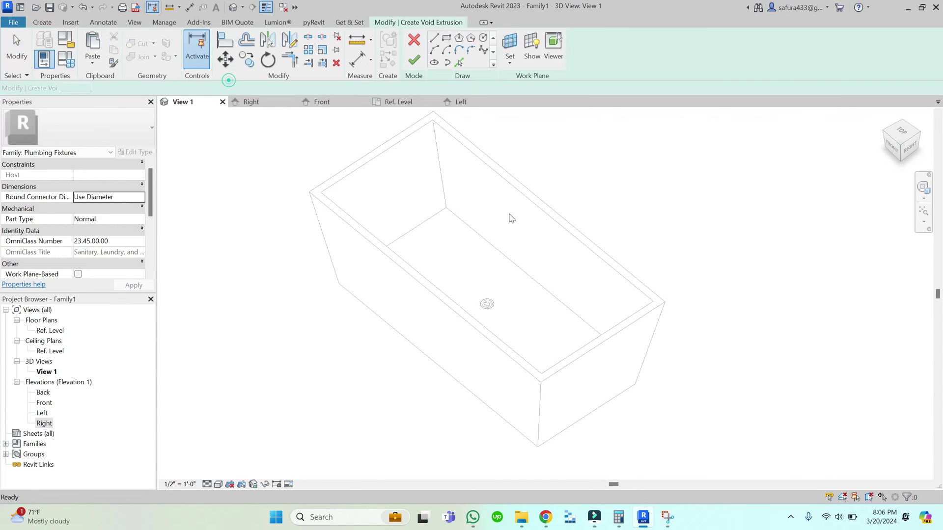
# Step: Set the void's work plane by picking the tub's long inner wall face
pyautogui.click(506, 49)
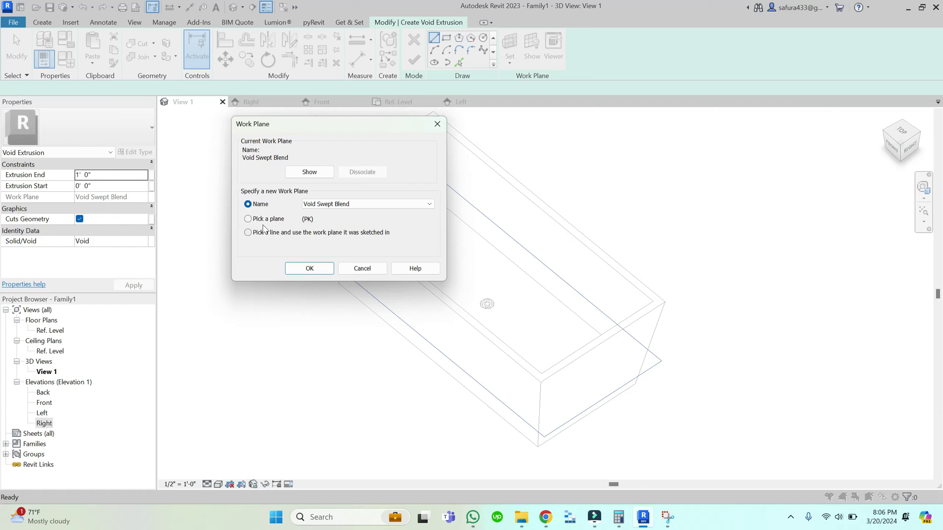
pyautogui.click(302, 265)
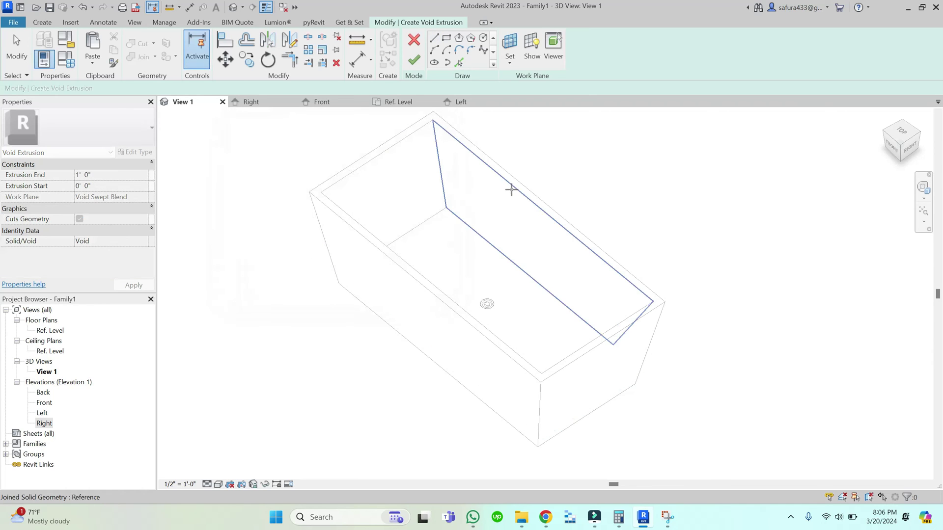
pyautogui.click(511, 189)
# Step: On the Ref. Level plan, draw a rectangle over the overflow slot outline
pyautogui.click(408, 102)
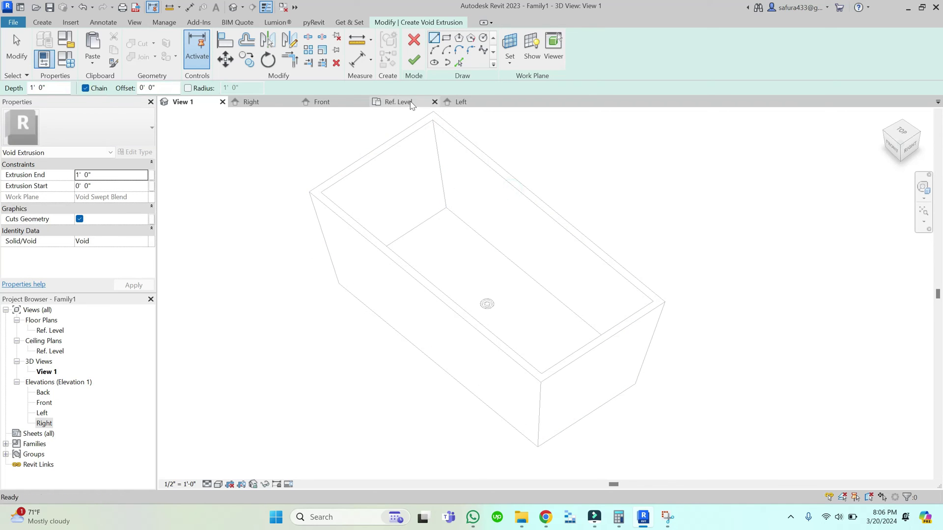
pyautogui.click(447, 39)
pyautogui.scroll(5, 431, 217)
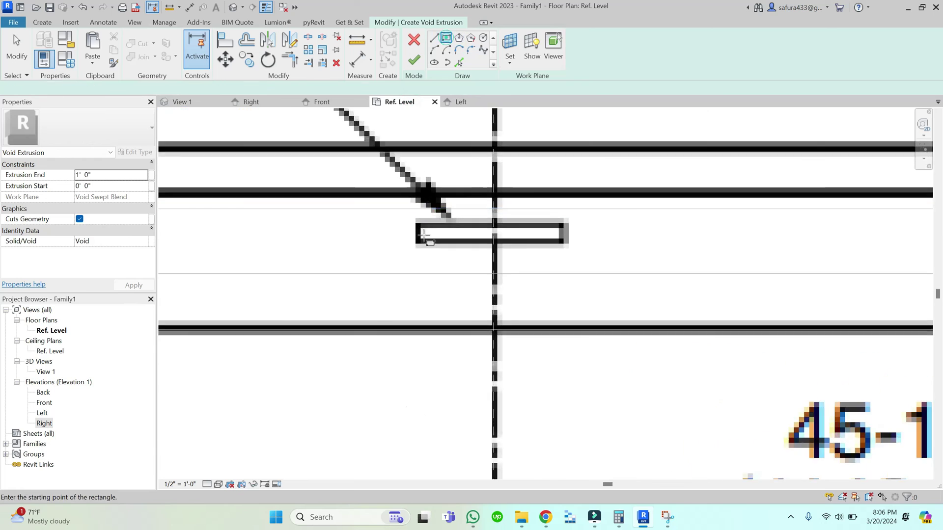
pyautogui.click(414, 215)
pyautogui.click(661, 248)
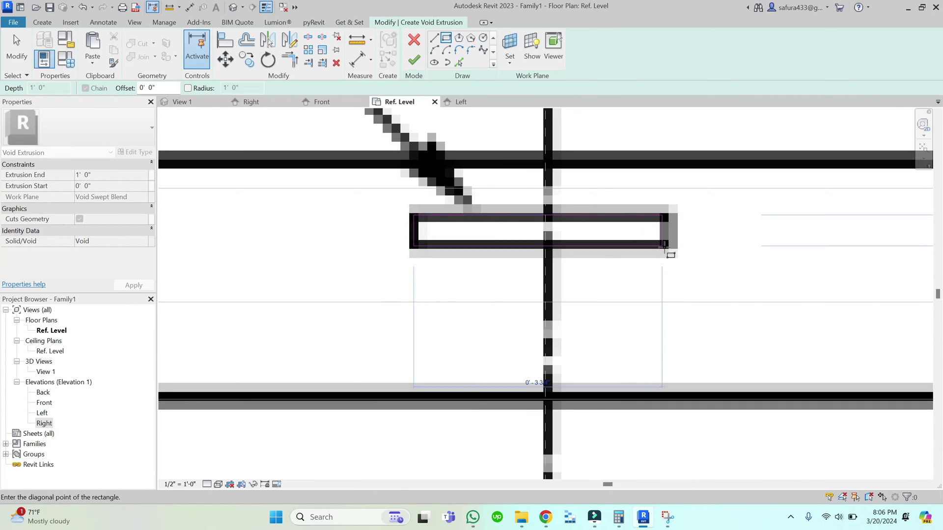
pyautogui.press('Escape')
pyautogui.click(662, 233)
# Step: Try editing the rectangle's width dimension and moving its top edge, cancelling both
pyautogui.click(664, 226)
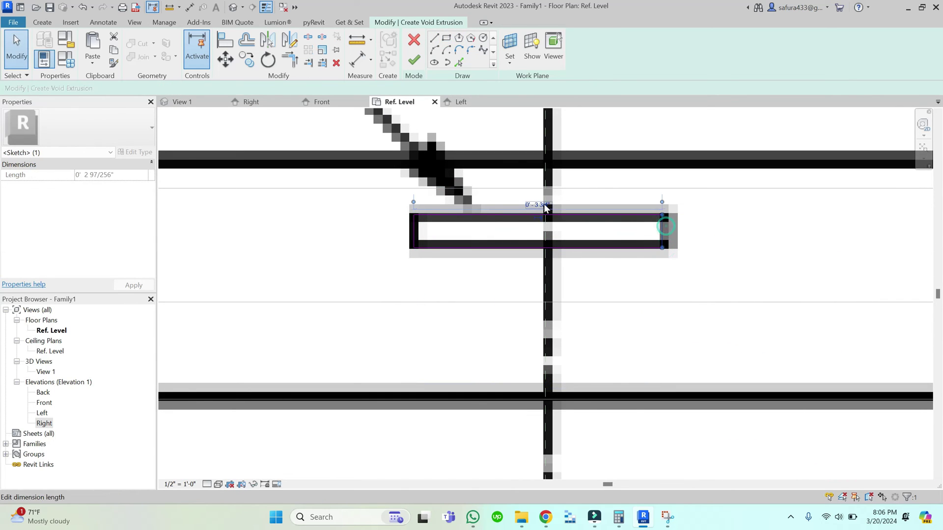
pyautogui.click(544, 205)
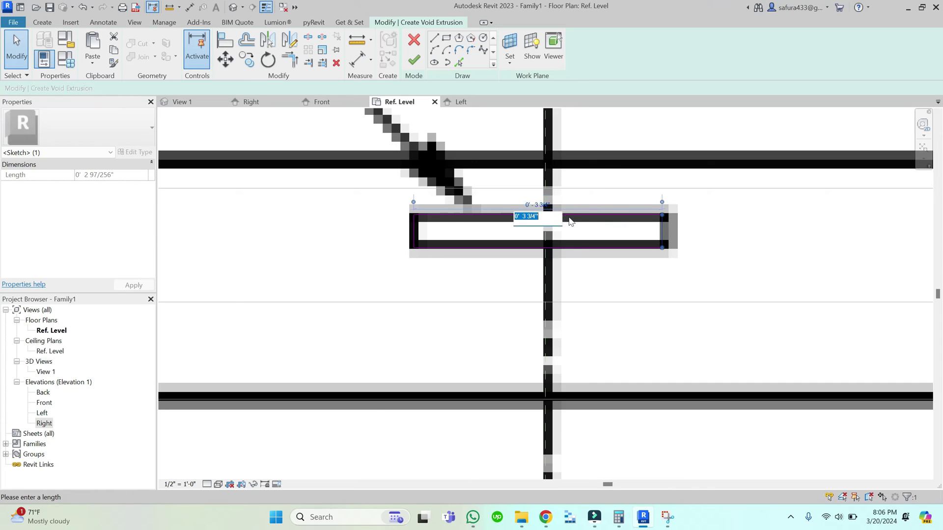
pyautogui.press('Escape')
pyautogui.press('Escape')
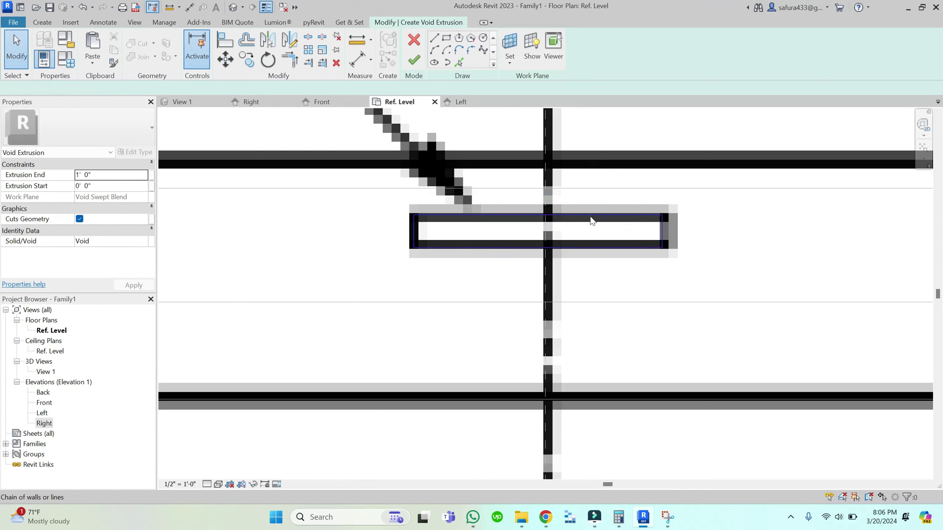
pyautogui.click(592, 221)
pyautogui.press('m')
pyautogui.press('v')
pyautogui.scroll(5, 558, 217)
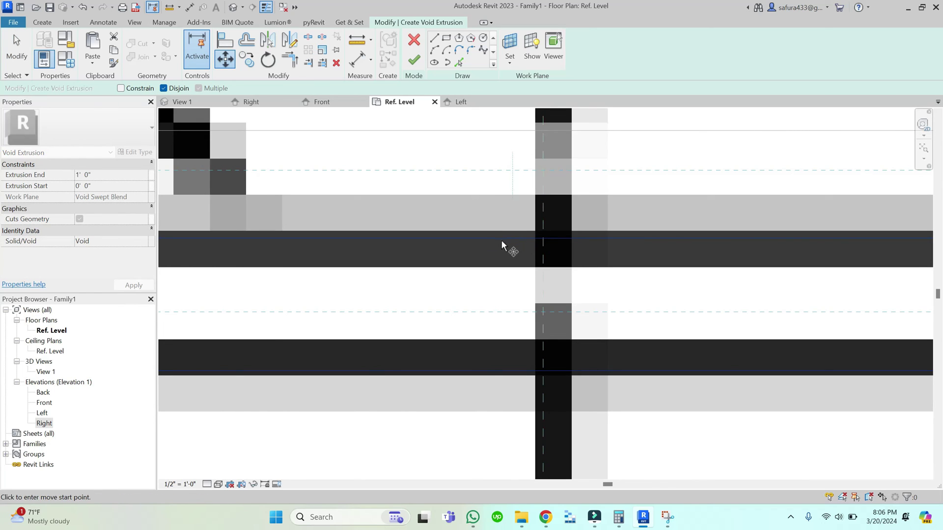
pyautogui.scroll(-2, 501, 244)
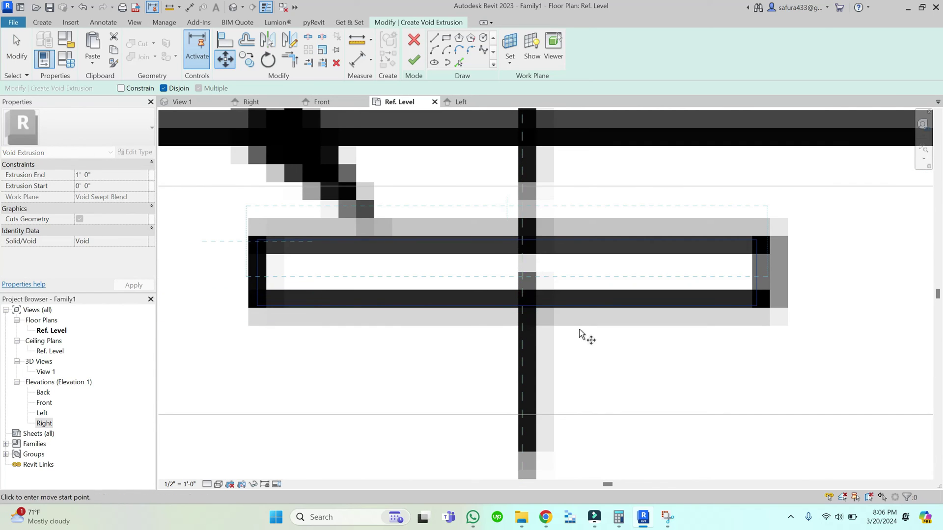
pyautogui.press('Escape')
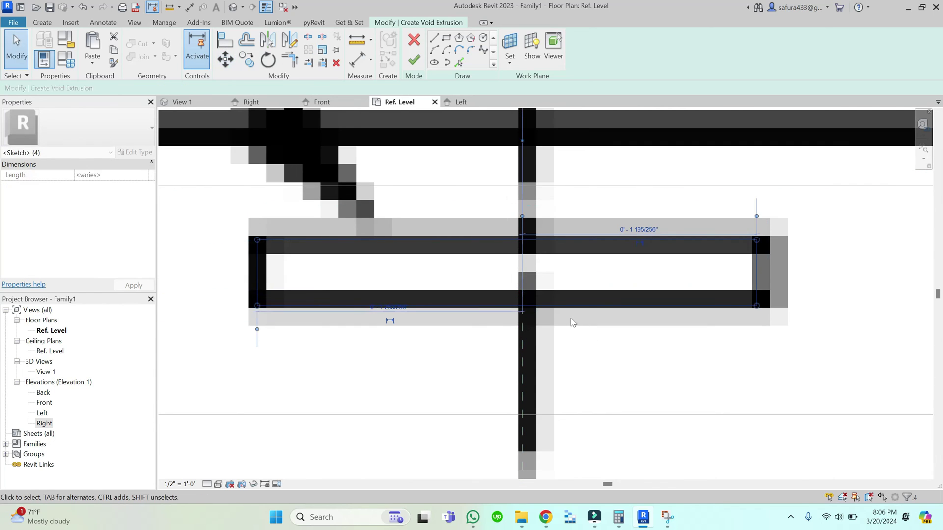
pyautogui.click(528, 265)
pyautogui.scroll(-2, 482, 229)
pyautogui.scroll(1, 481, 226)
# Step: Draw a closed line rectangle at the overflow slot, giving one edge a 1.75" length
pyautogui.click(434, 38)
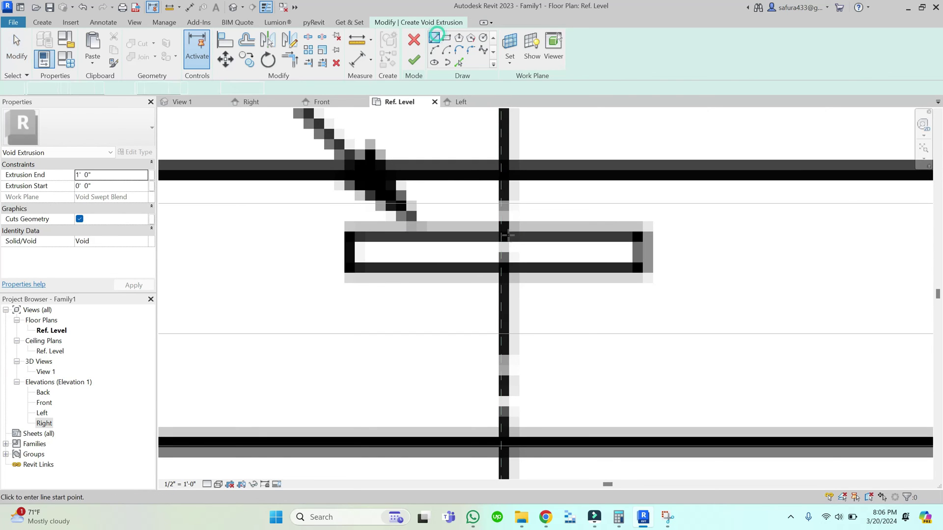
pyautogui.click(502, 236)
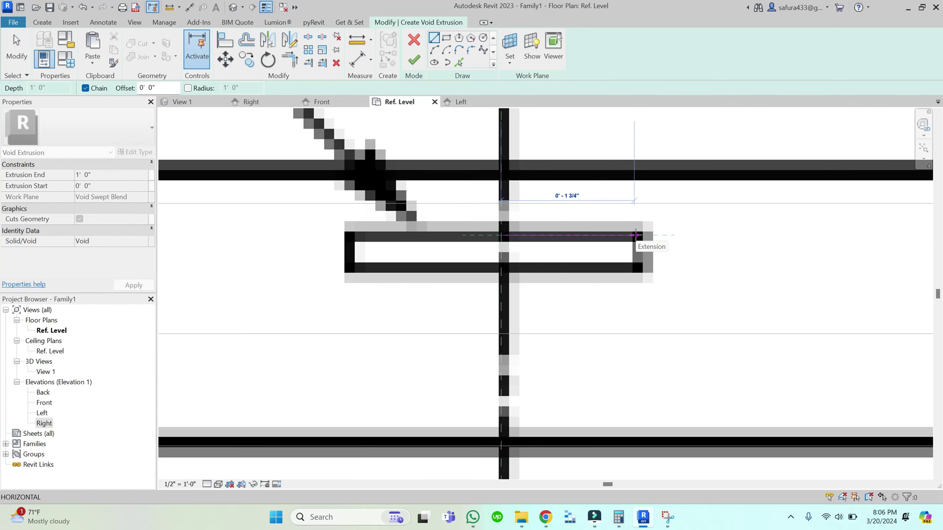
pyautogui.click(635, 235)
pyautogui.click(634, 269)
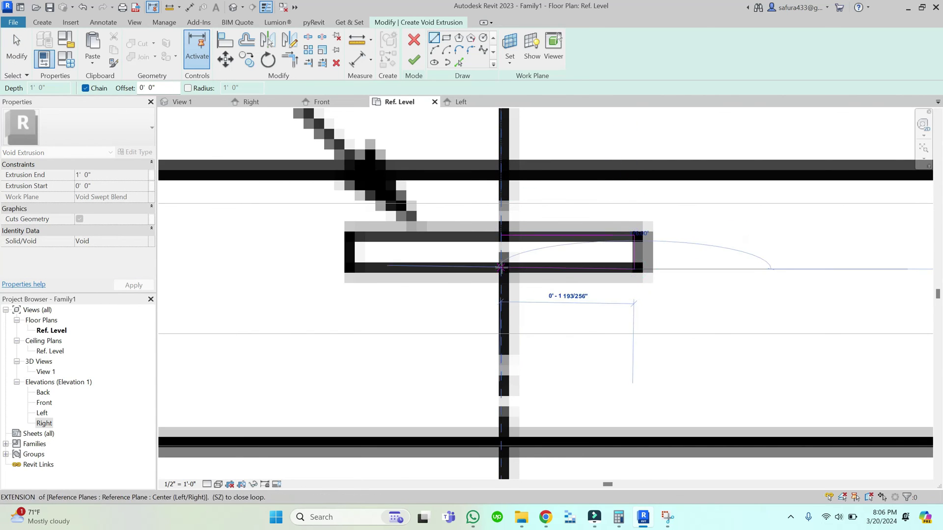
pyautogui.click(501, 269)
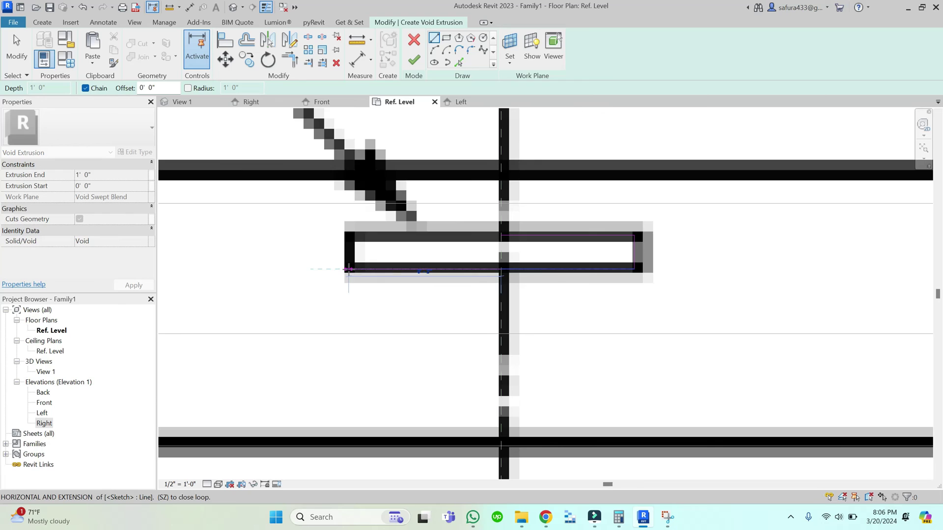
pyautogui.scroll(3, 349, 269)
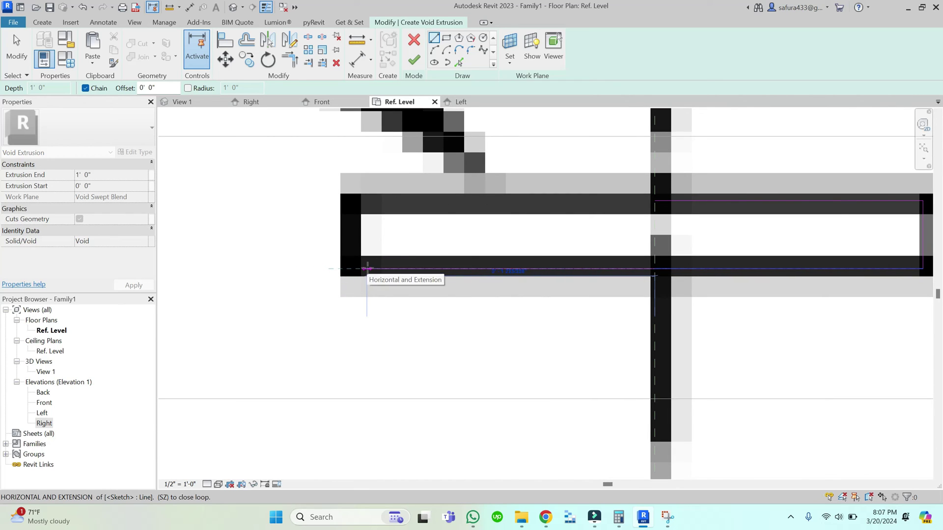
pyautogui.write('1')
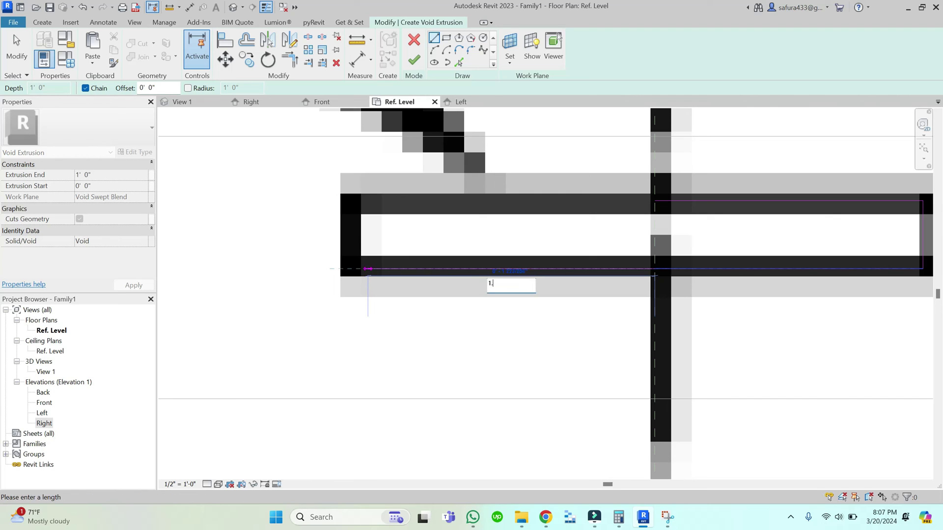
pyautogui.write('.75"')
pyautogui.press('Return')
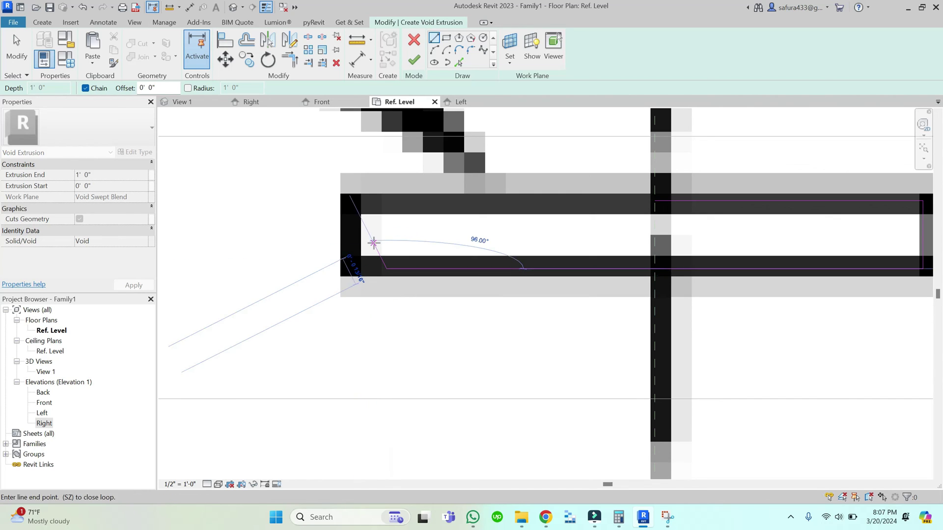
pyautogui.click(386, 201)
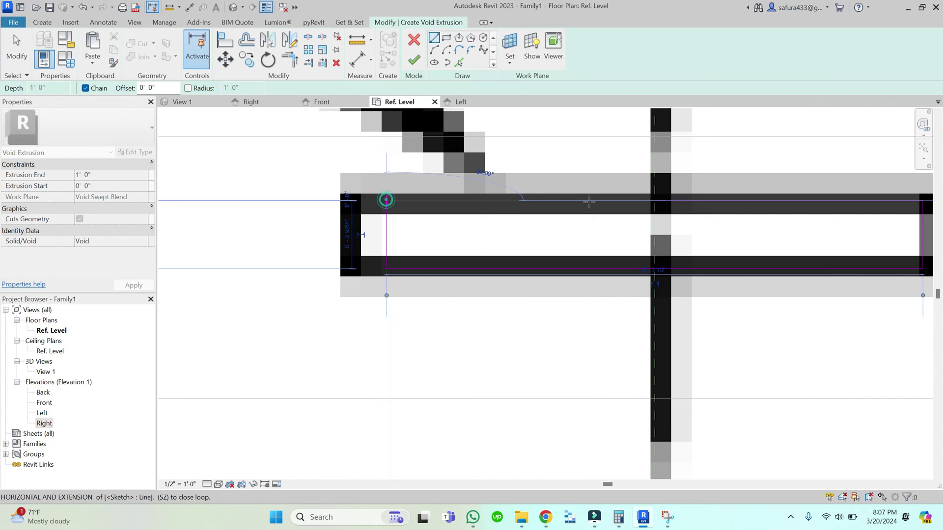
pyautogui.click(655, 200)
pyautogui.scroll(-4, 448, 309)
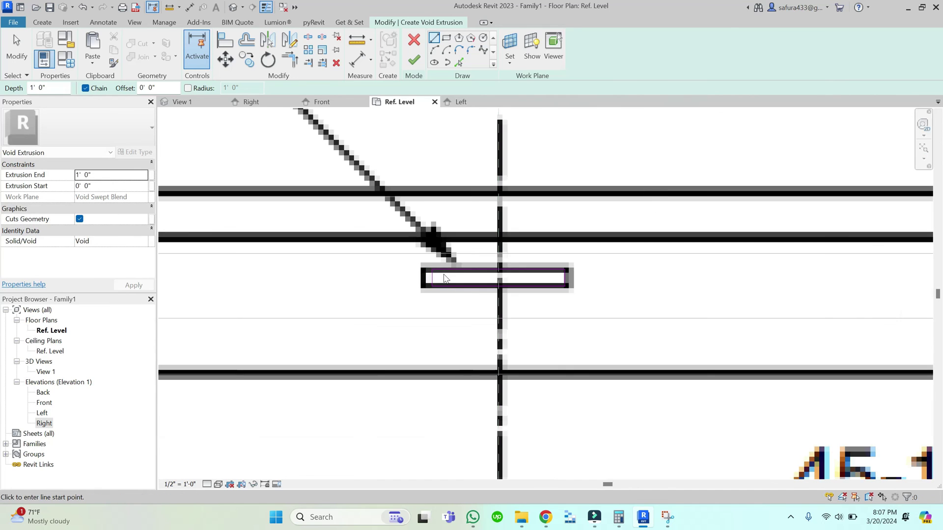
pyautogui.press('Escape')
pyautogui.press('Escape')
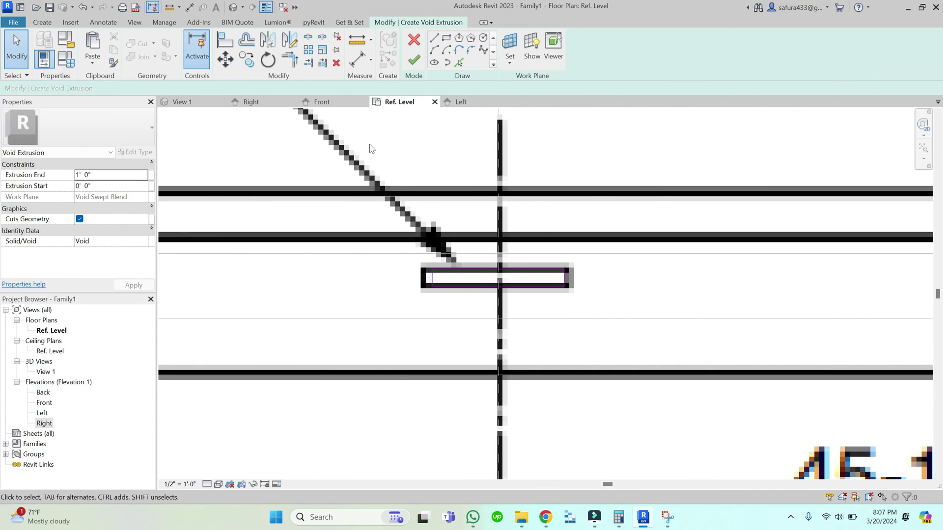
# Step: In View 1, drag one sketch edge into position and finish the void extrusion
pyautogui.click(183, 101)
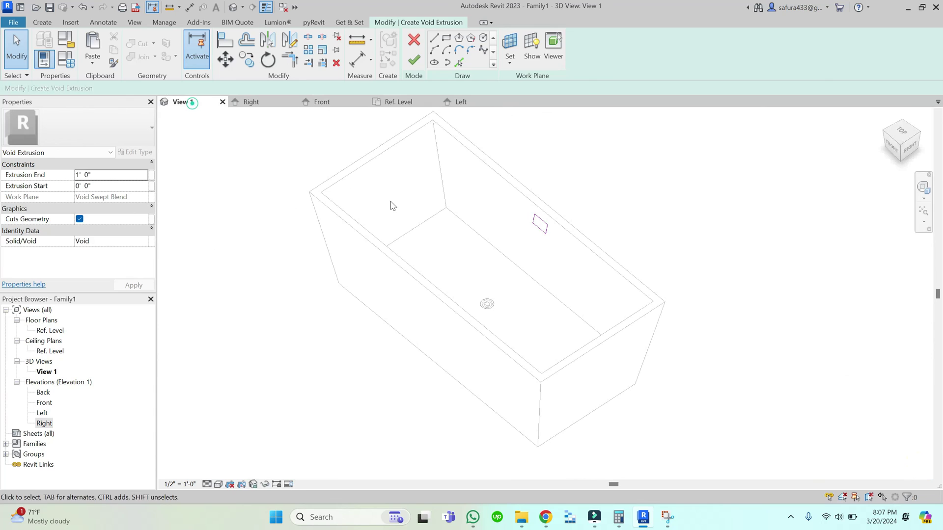
pyautogui.scroll(5, 541, 224)
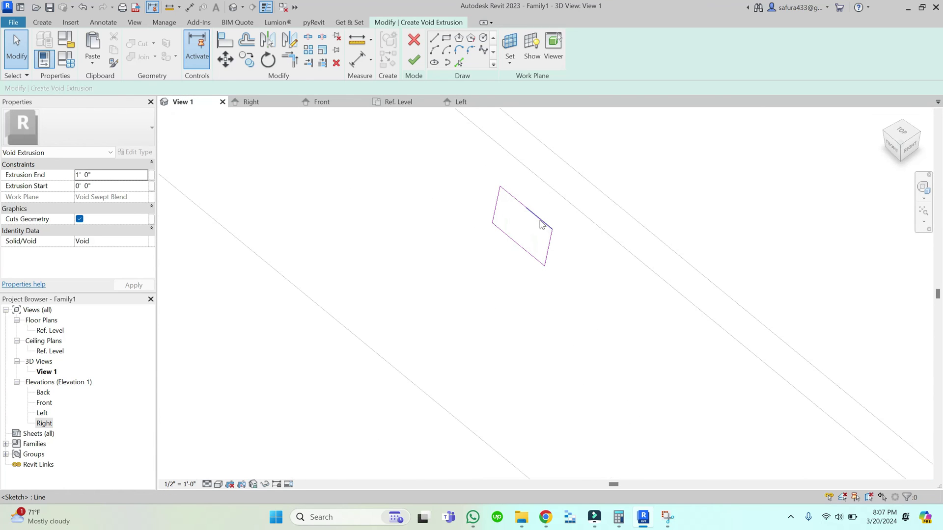
pyautogui.click(541, 223)
pyautogui.scroll(5, 542, 228)
pyautogui.moveTo(536, 240); pyautogui.dragTo(526, 291)
pyautogui.scroll(-8, 558, 212)
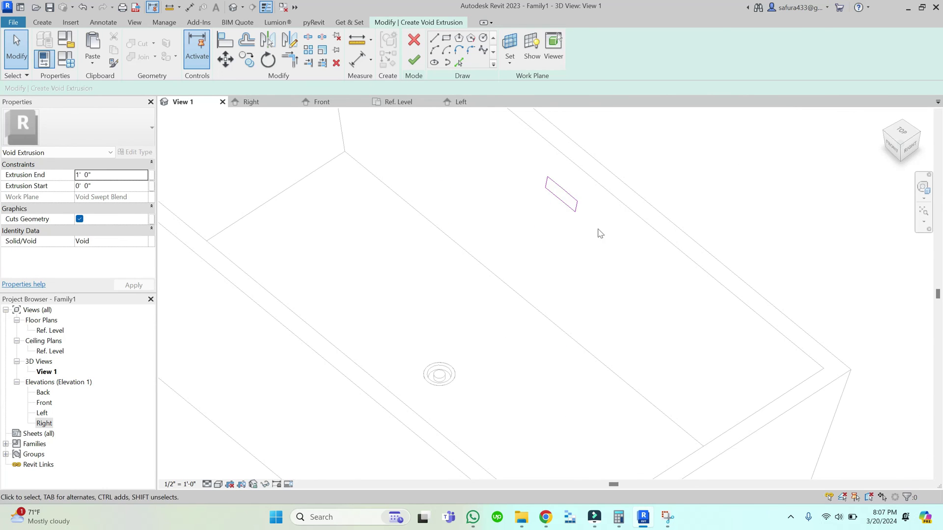
pyautogui.scroll(-4, 583, 241)
pyautogui.scroll(4, 584, 219)
pyautogui.scroll(2, 584, 221)
pyautogui.click(413, 62)
# Step: On Ref. Level, drag the void's extrusion start and end so it cuts through the tub wall
pyautogui.scroll(-2, 505, 256)
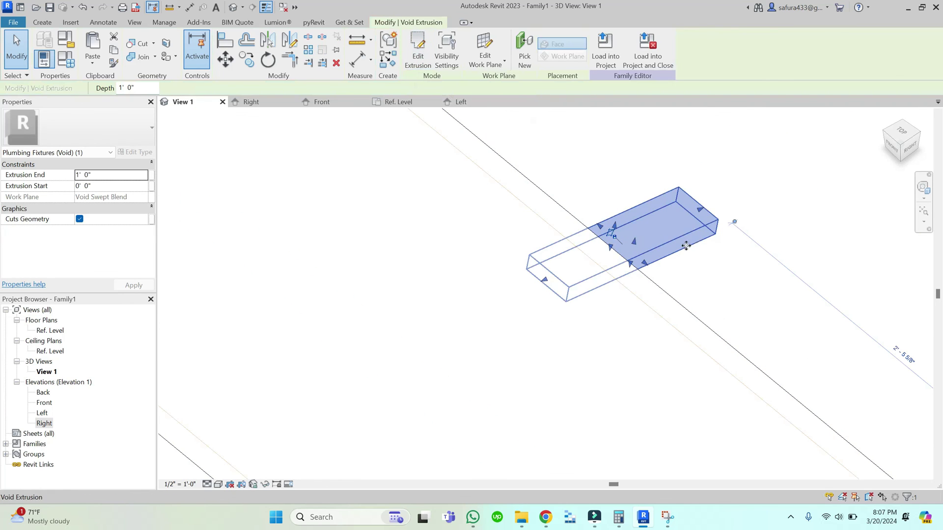
pyautogui.click(397, 101)
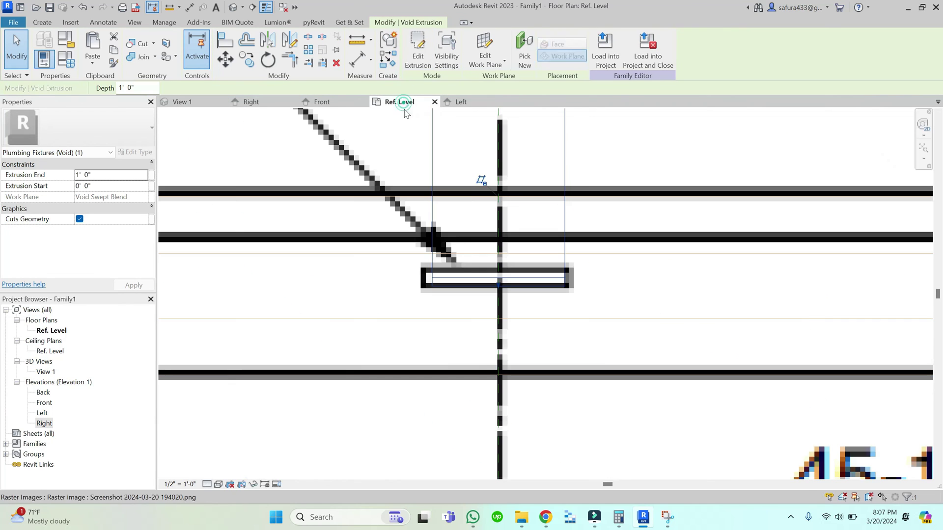
pyautogui.moveTo(474, 320); pyautogui.dragTo(484, 337)
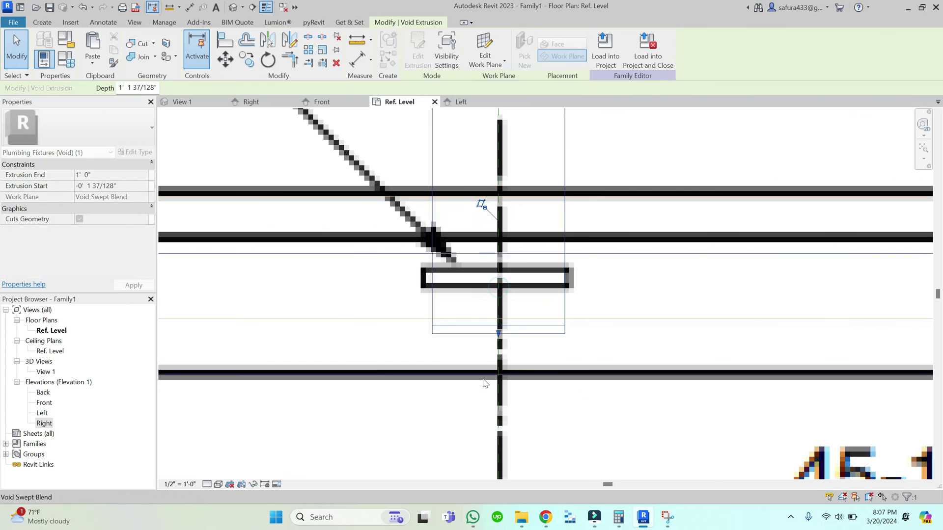
pyautogui.scroll(-2, 481, 324)
pyautogui.scroll(2, 481, 324)
pyautogui.moveTo(487, 203); pyautogui.dragTo(491, 402)
pyautogui.scroll(-2, 491, 402)
pyautogui.scroll(3, 490, 343)
pyautogui.moveTo(491, 341); pyautogui.dragTo(490, 381)
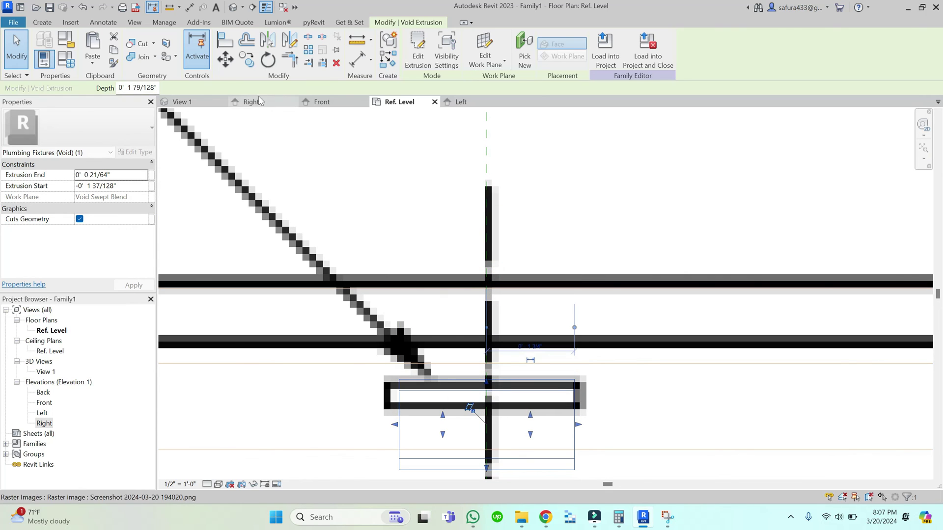
pyautogui.click(182, 101)
# Step: Associate the tub body extrusion's Material with a new family parameter named Tub Material
pyautogui.click(693, 220)
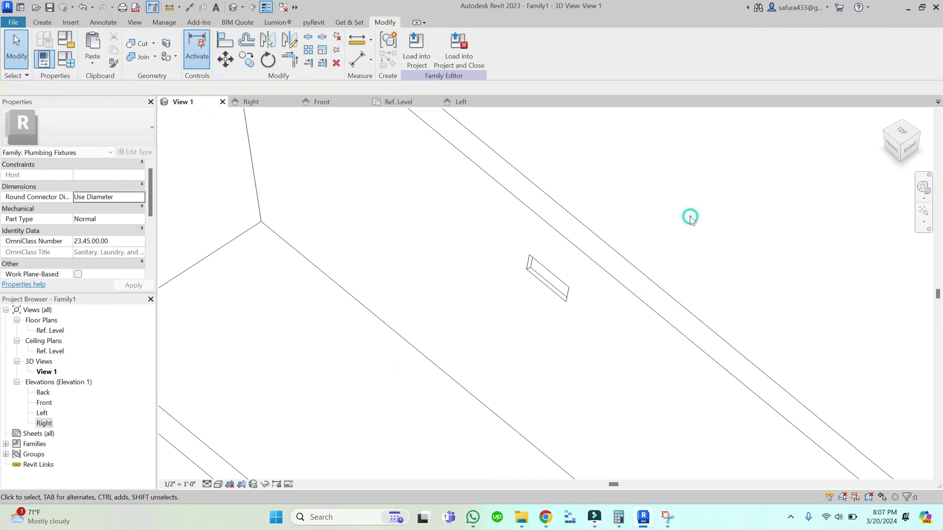
pyautogui.scroll(-4, 518, 175)
pyautogui.scroll(6, 530, 243)
pyautogui.scroll(-5, 654, 208)
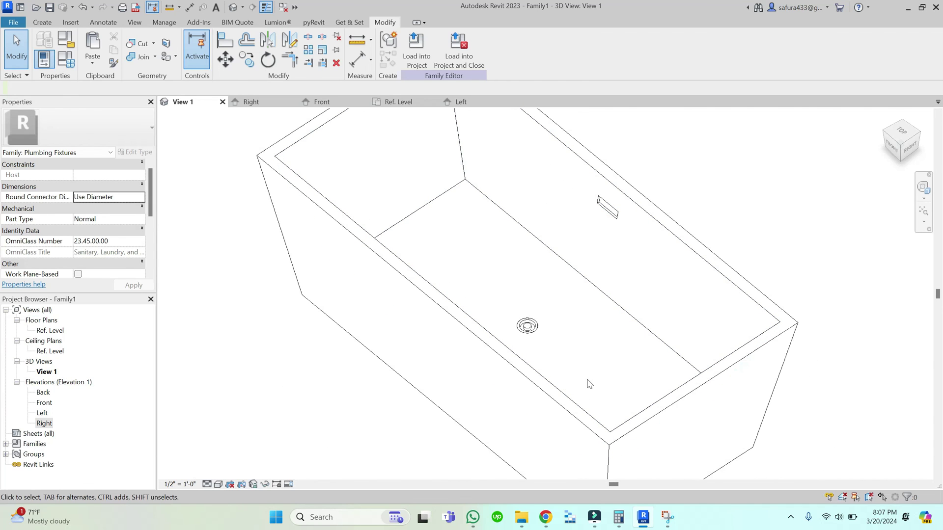
pyautogui.scroll(-4, 583, 204)
pyautogui.scroll(-1, 442, 290)
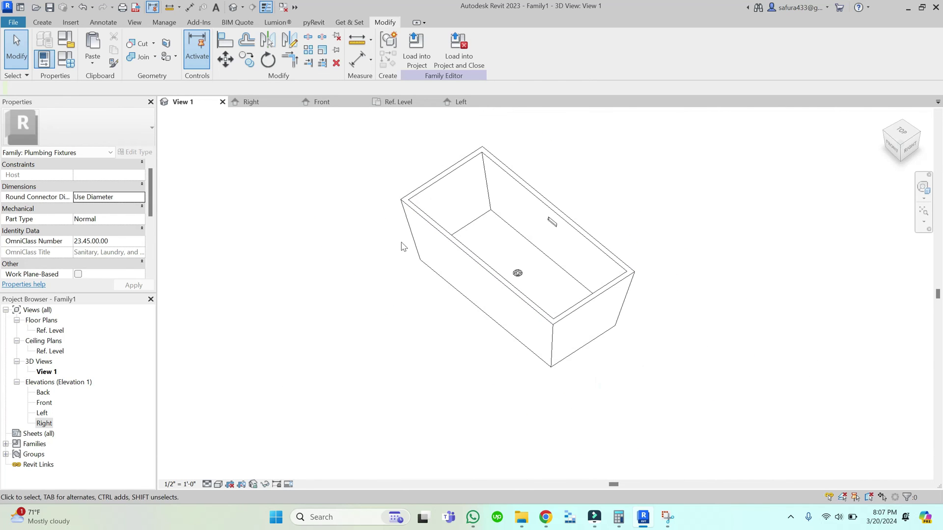
pyautogui.scroll(2, 402, 246)
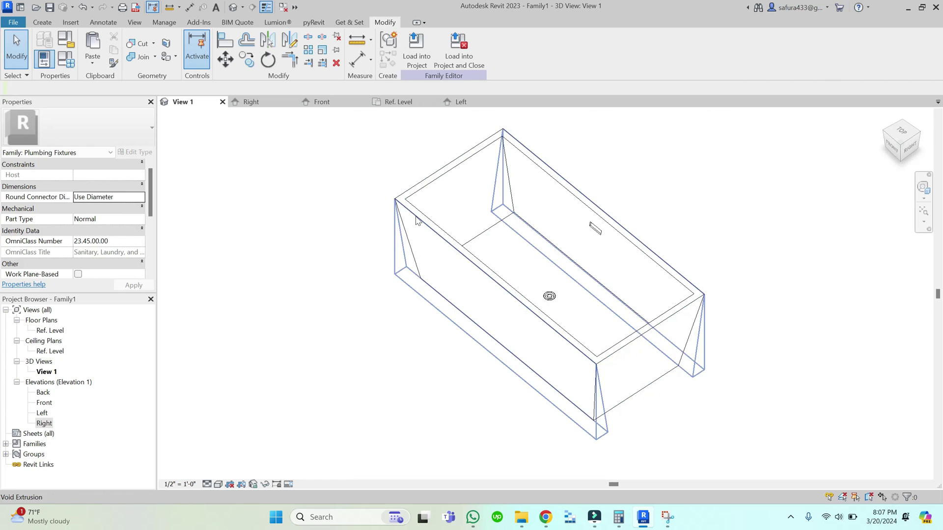
pyautogui.click(422, 188)
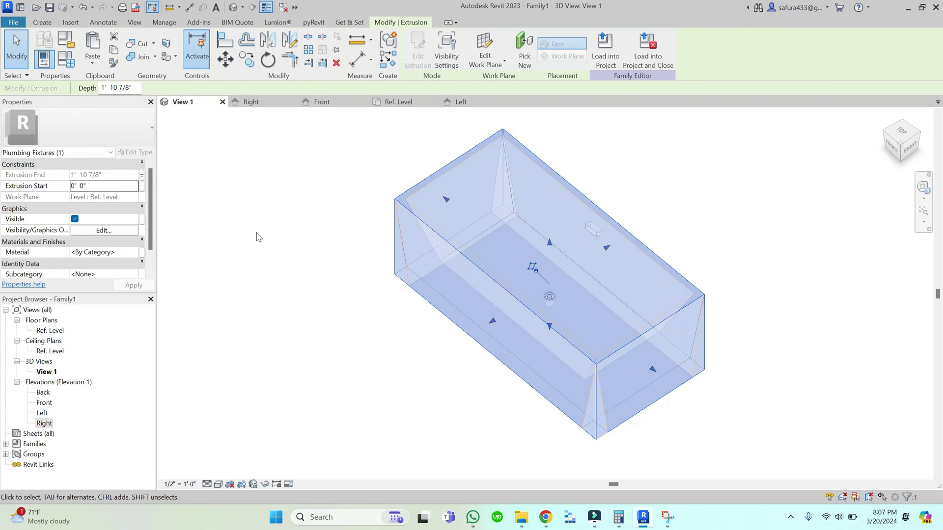
pyautogui.click(142, 252)
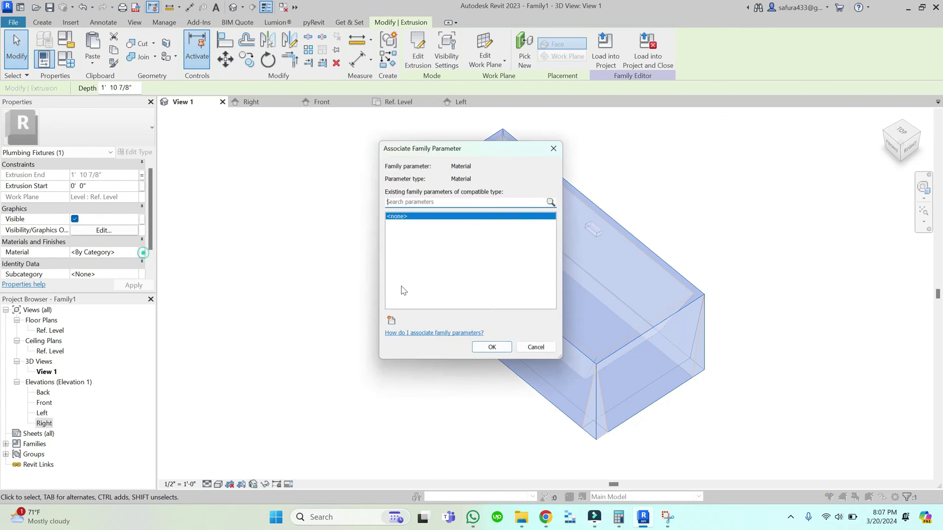
pyautogui.click(389, 323)
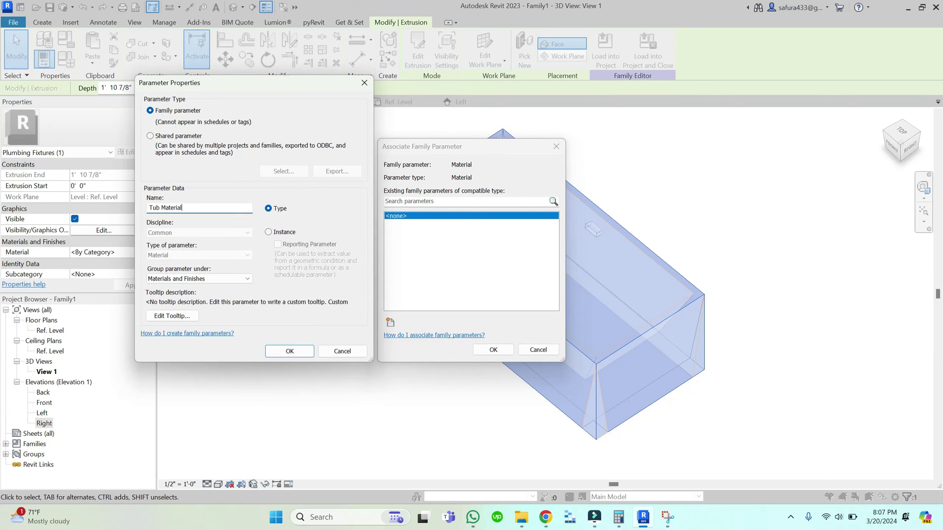
pyautogui.click(295, 351)
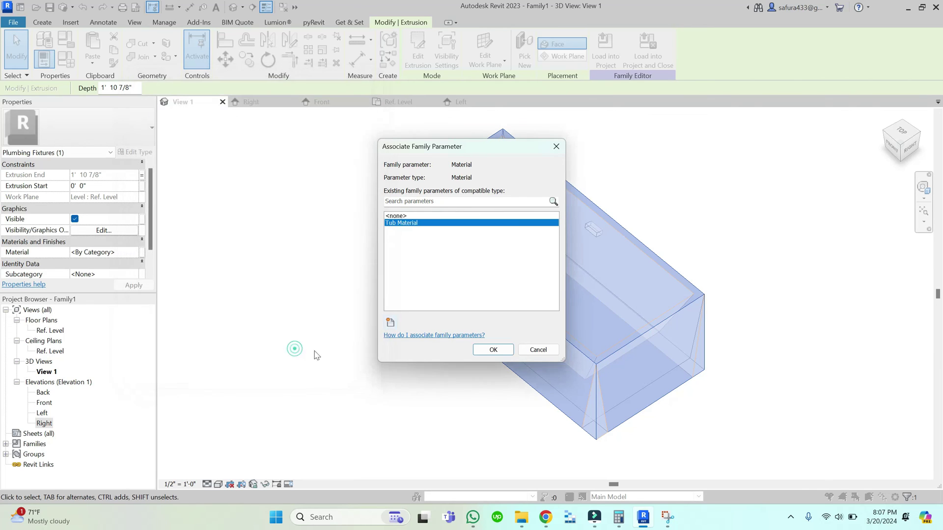
pyautogui.click(493, 350)
pyautogui.click(375, 372)
pyautogui.scroll(6, 540, 290)
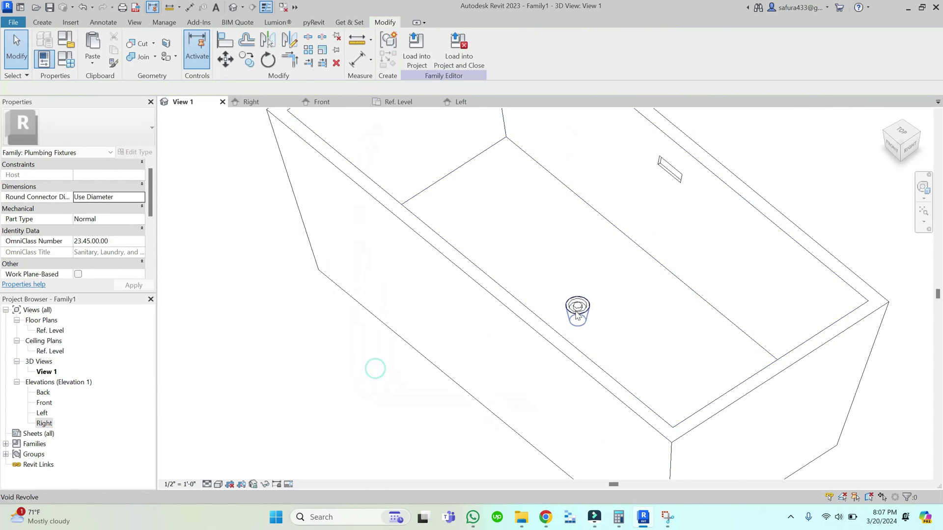
# Step: Associate the drain revolve's Material with a new family parameter named Secondary Material
pyautogui.click(578, 310)
pyautogui.scroll(-5, 553, 294)
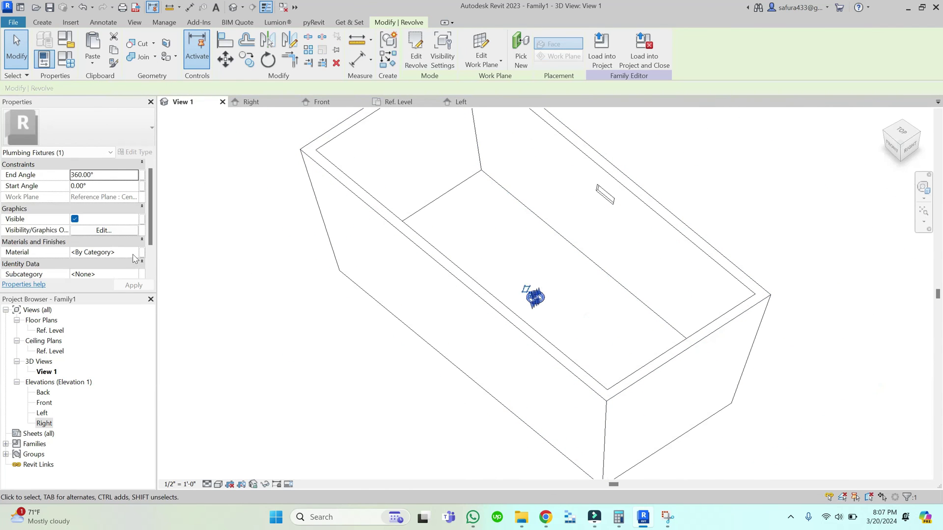
pyautogui.click(144, 253)
pyautogui.click(390, 323)
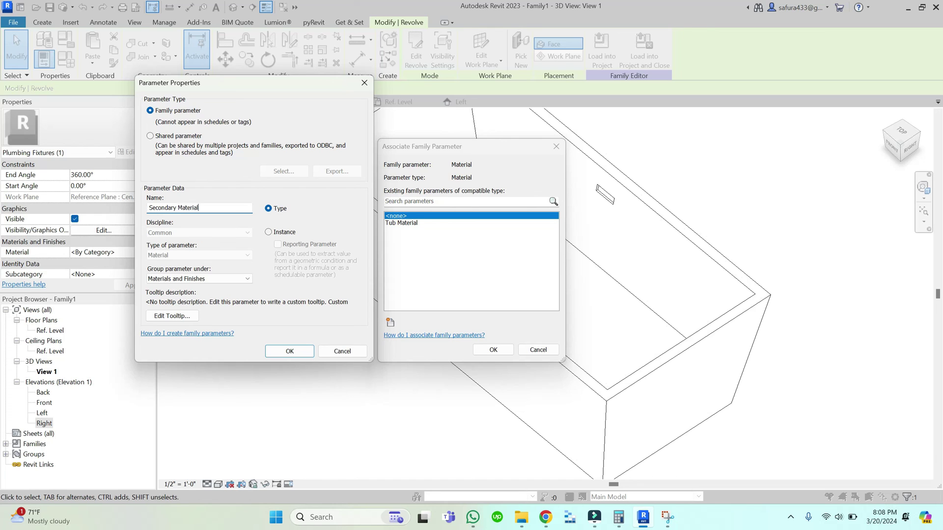
pyautogui.click(298, 352)
pyautogui.click(507, 347)
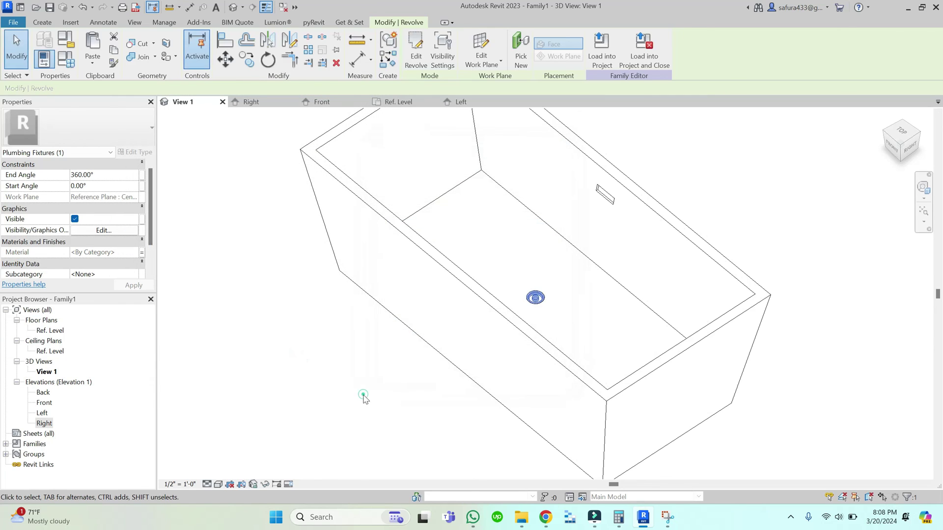
pyautogui.click(351, 304)
pyautogui.scroll(-3, 351, 305)
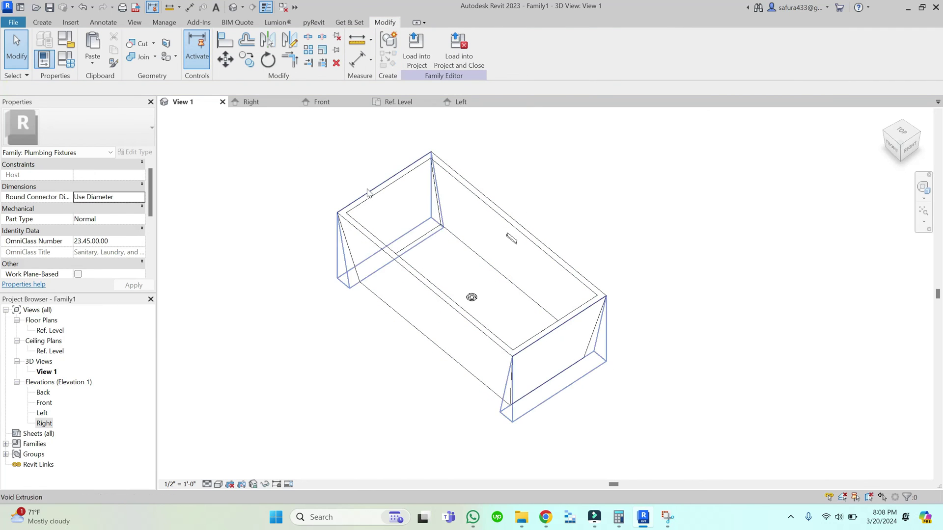